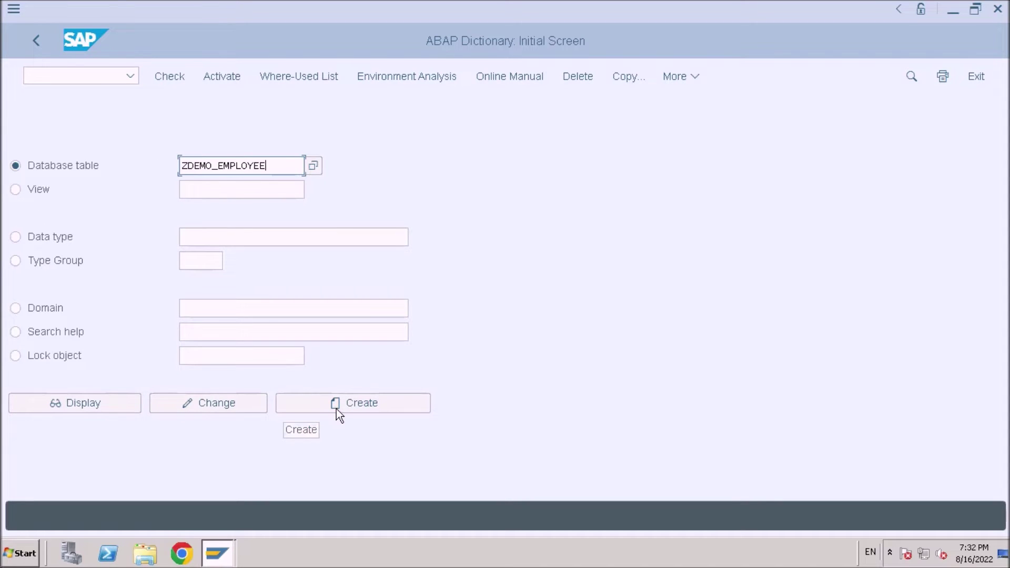
- Create the database table ZDEMO_EMPLOYEE with the short description "Employee Master"
click(336, 408)
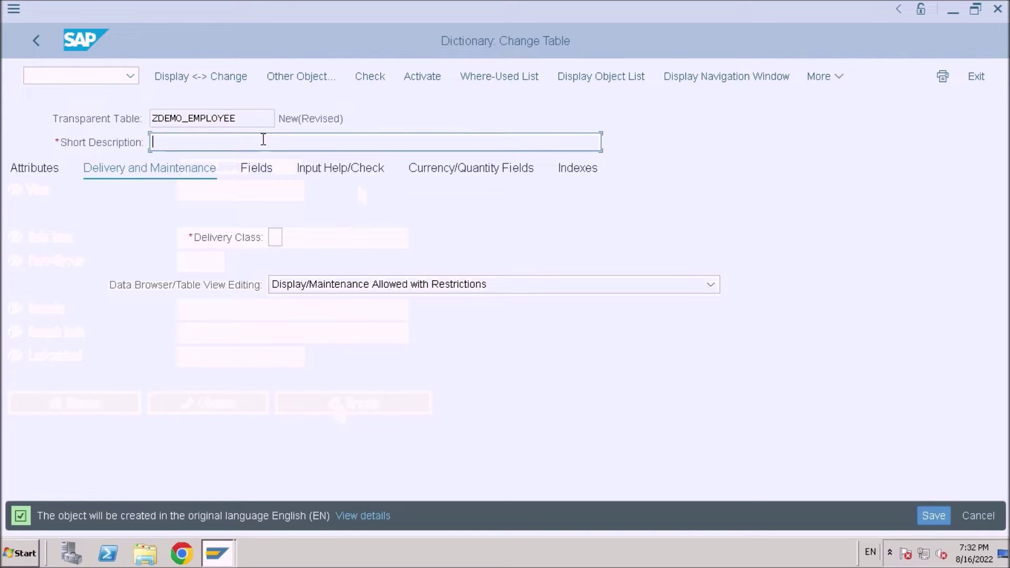
text(Empl)
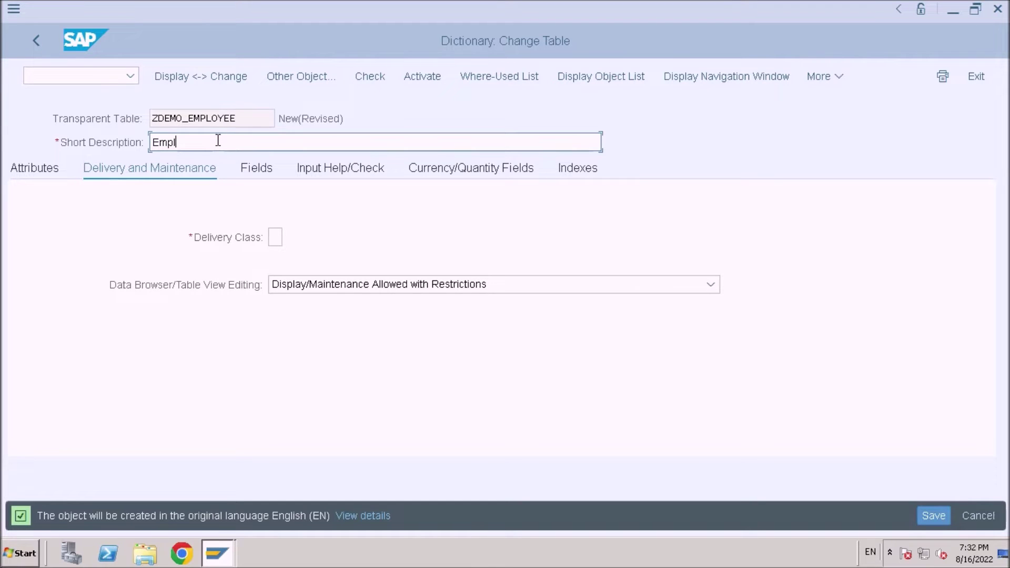
text(oyee Master)
- Set the table's delivery class to A and its data browser/table view editing to Display/Maintenance Allowed
click(280, 240)
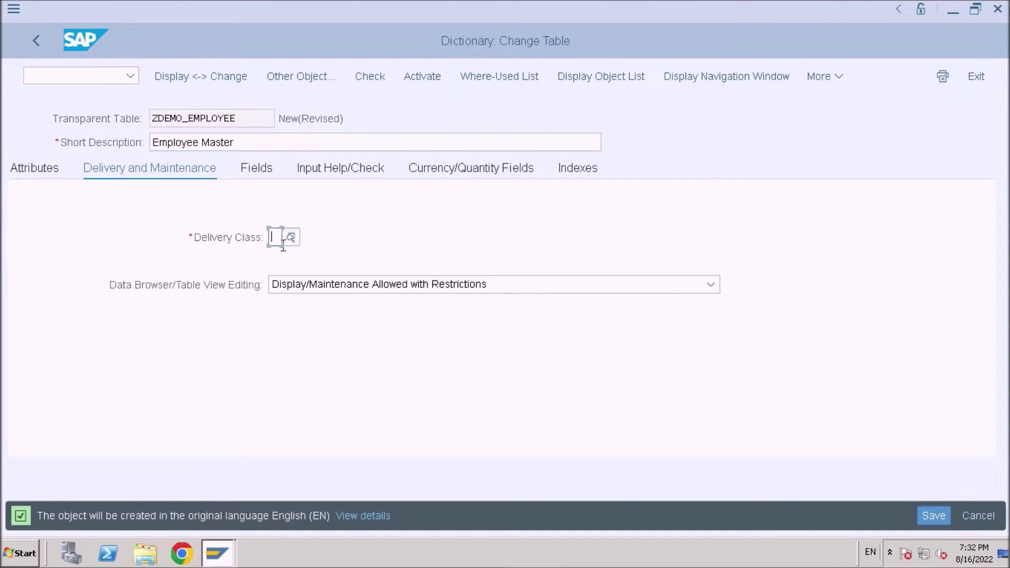
key(F4)
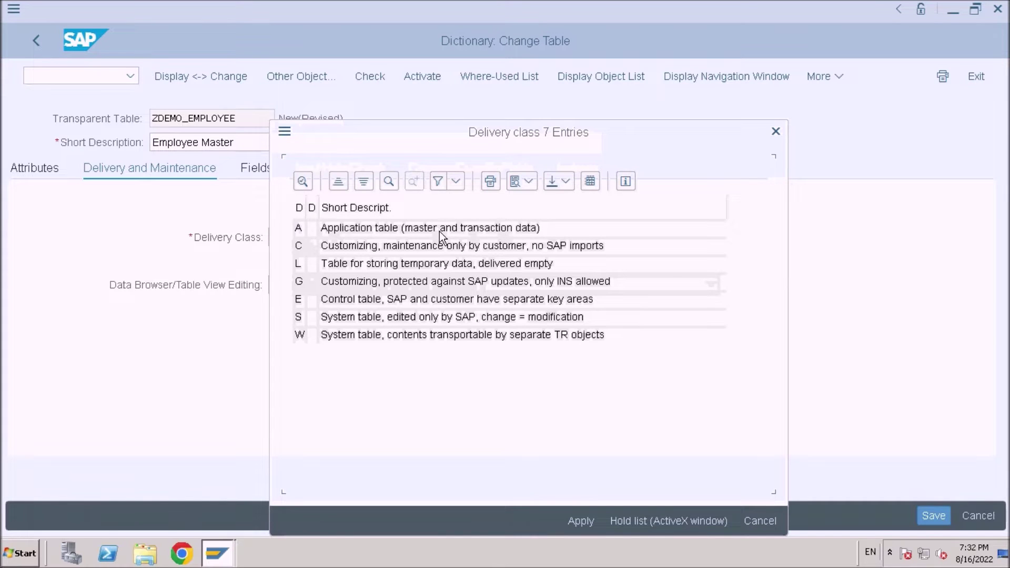
double_click(362, 231)
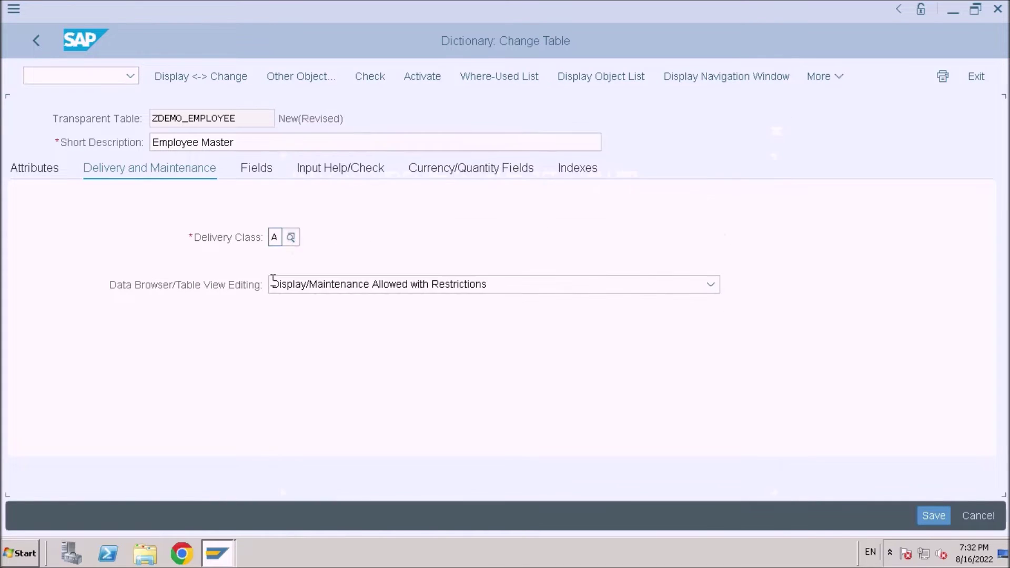
click(337, 286)
click(328, 332)
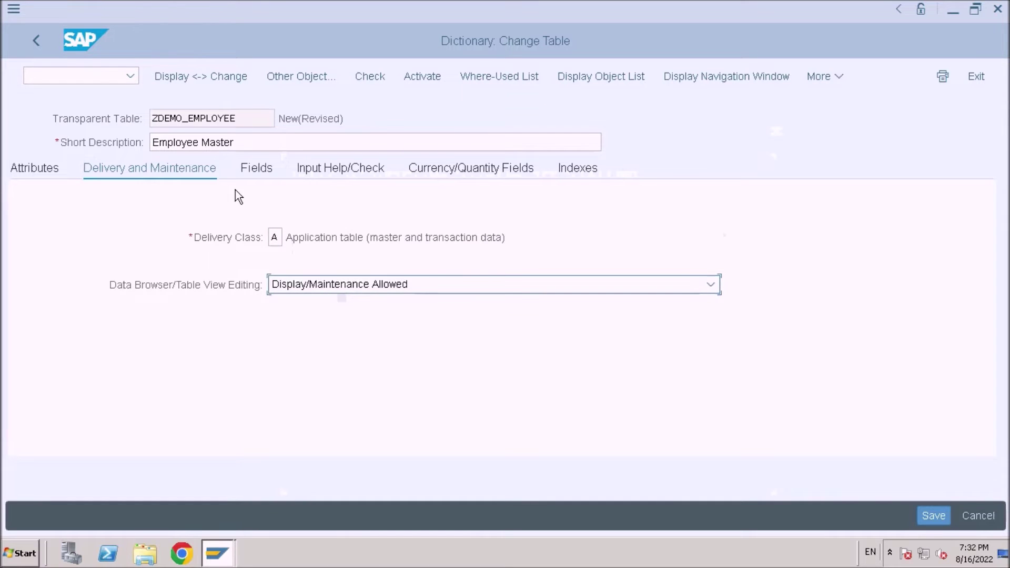
- Add a field named empid to the table and mark it as a key field with initial values
click(255, 168)
click(101, 263)
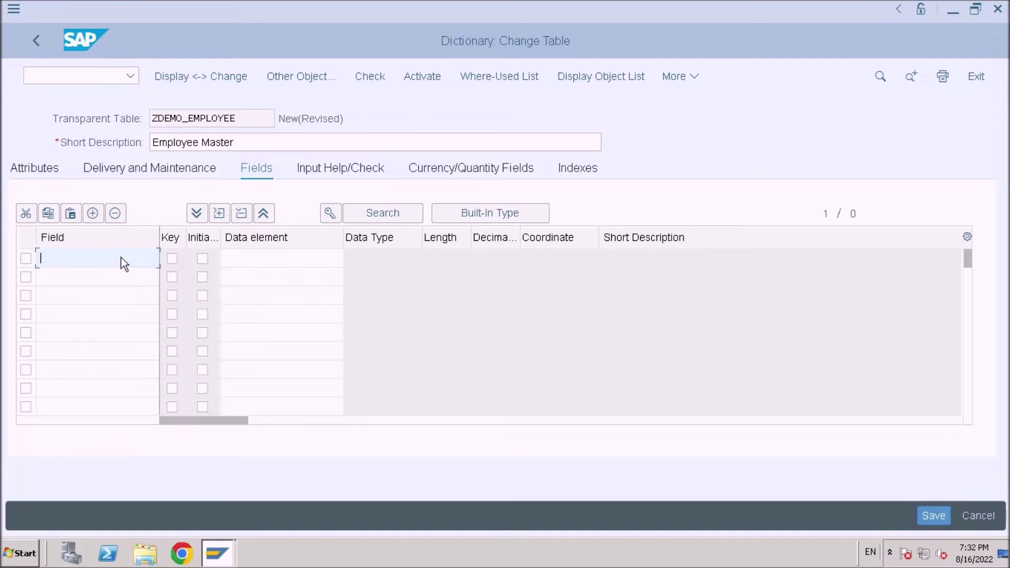
text(empid)
key(Tab)
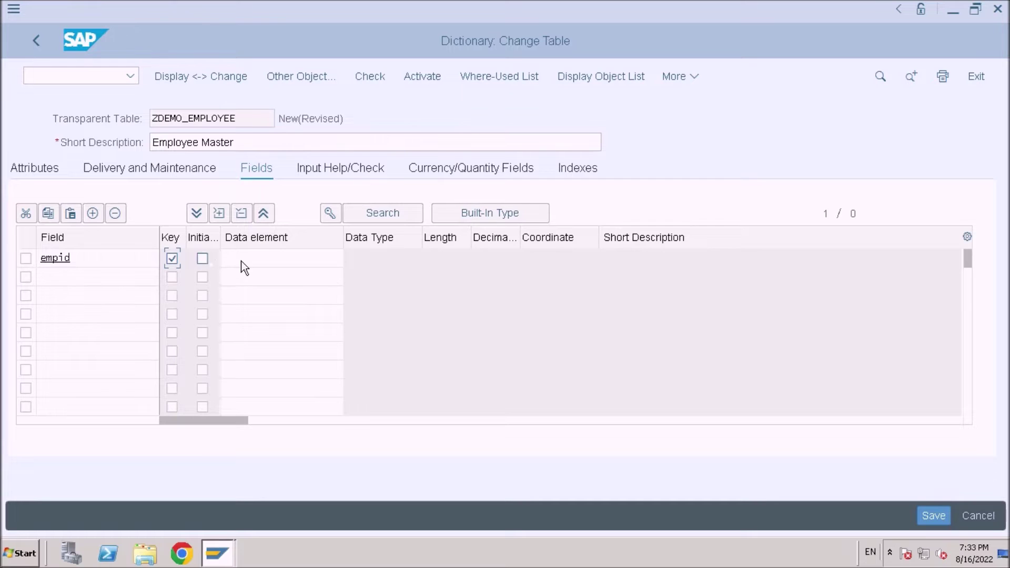
key(Tab)
click(202, 259)
- Assign the data element ZDEMO_EMPID to the EMPID field
click(256, 258)
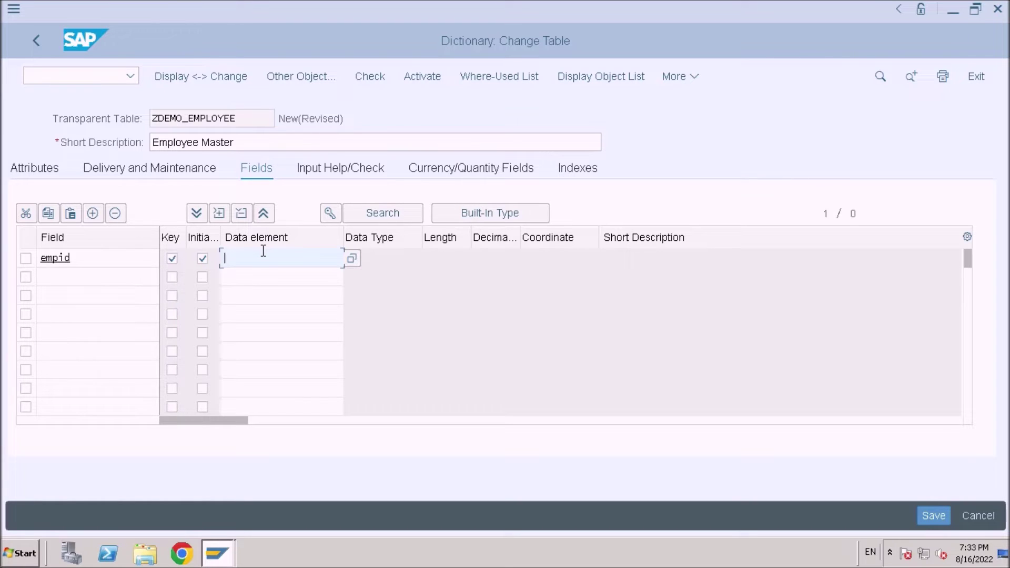
text(Zd)
text(emo)
text(_empid)
key(Return)
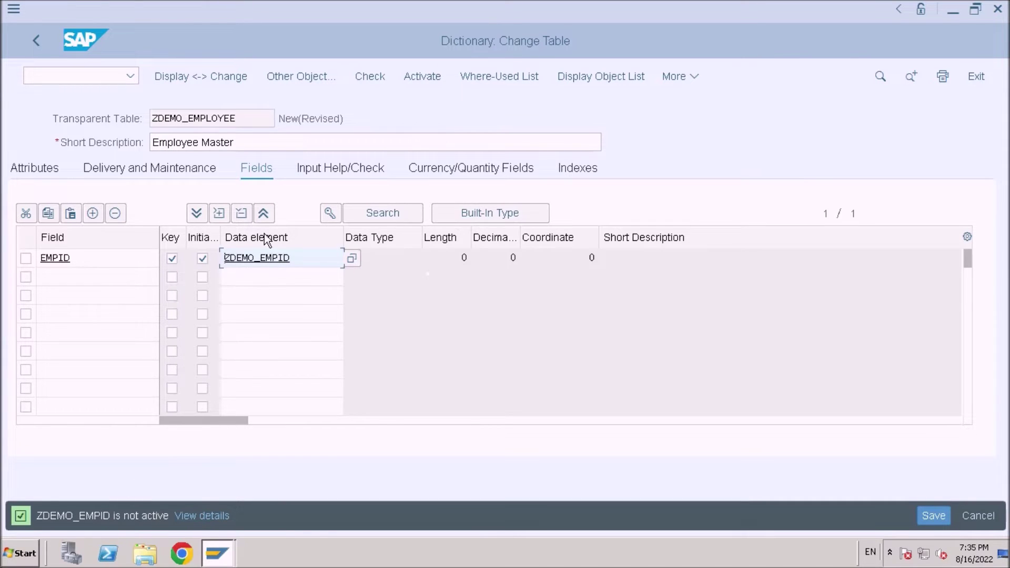
- Save the table as a local object and create the data element ZDEMO_EMPID with the short description "Employee id"
double_click(263, 258)
click(293, 409)
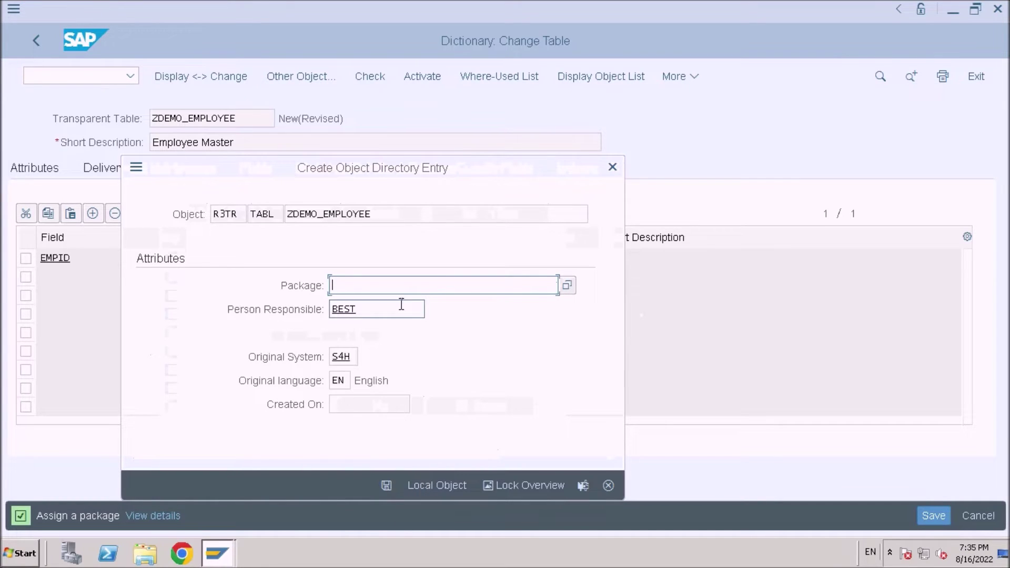
click(426, 486)
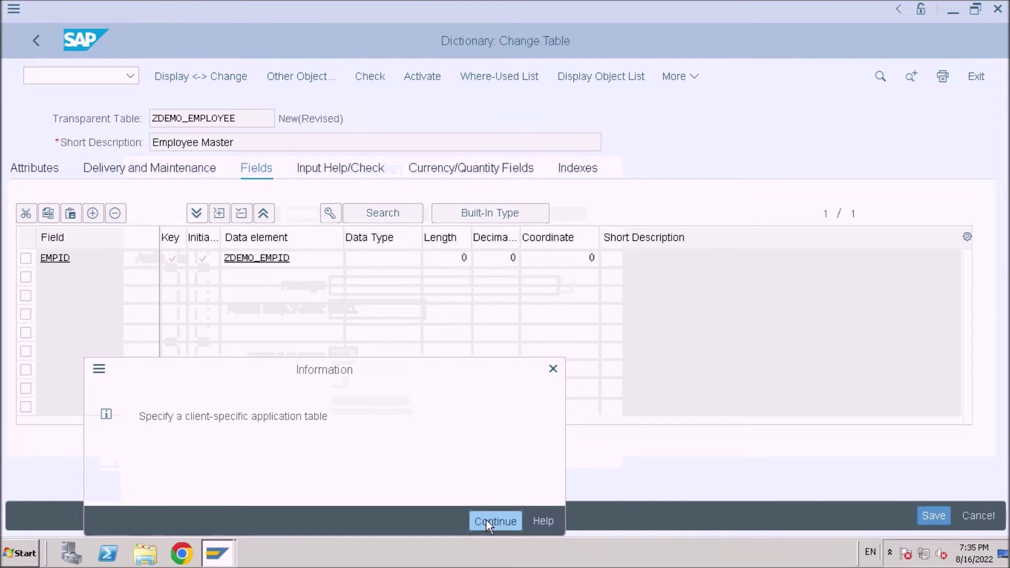
click(487, 519)
click(308, 439)
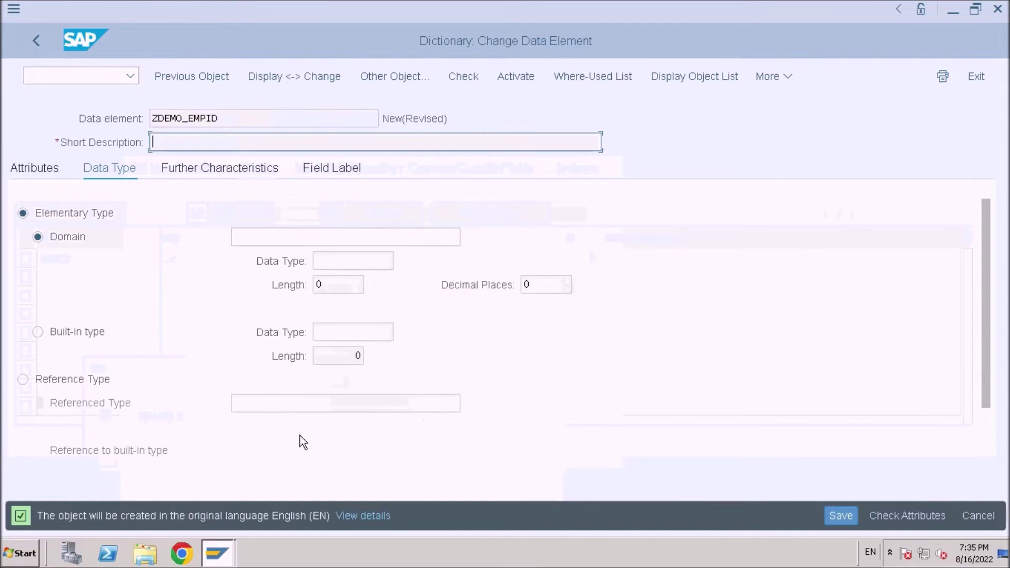
text(Employee id)
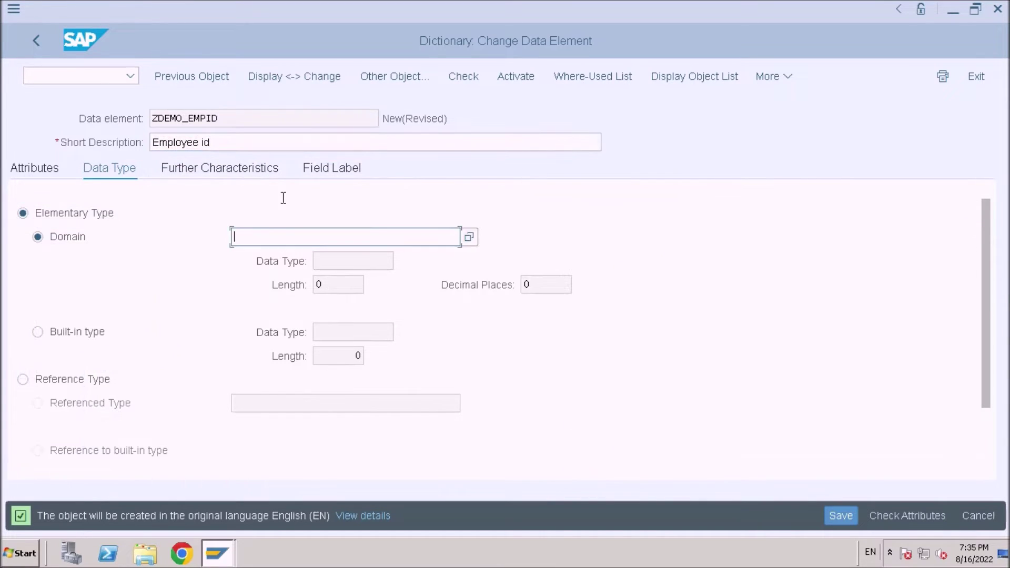
- Assign a domain with the data element's own name, ZDEMO_EMPID, as its elementary type
double_click(243, 119)
key(ctrl+c)
click(310, 236)
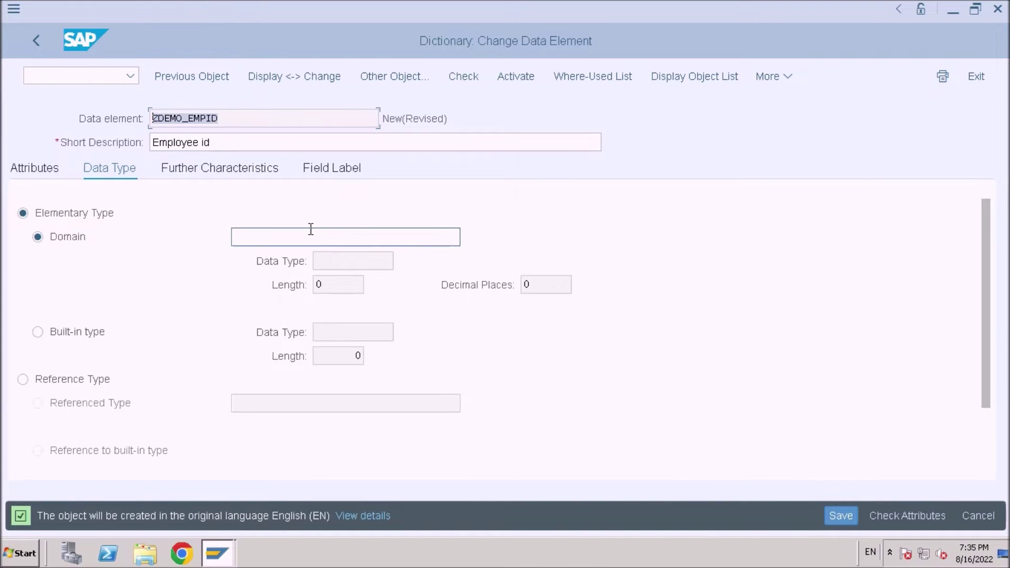
key(ctrl+v)
key(Return)
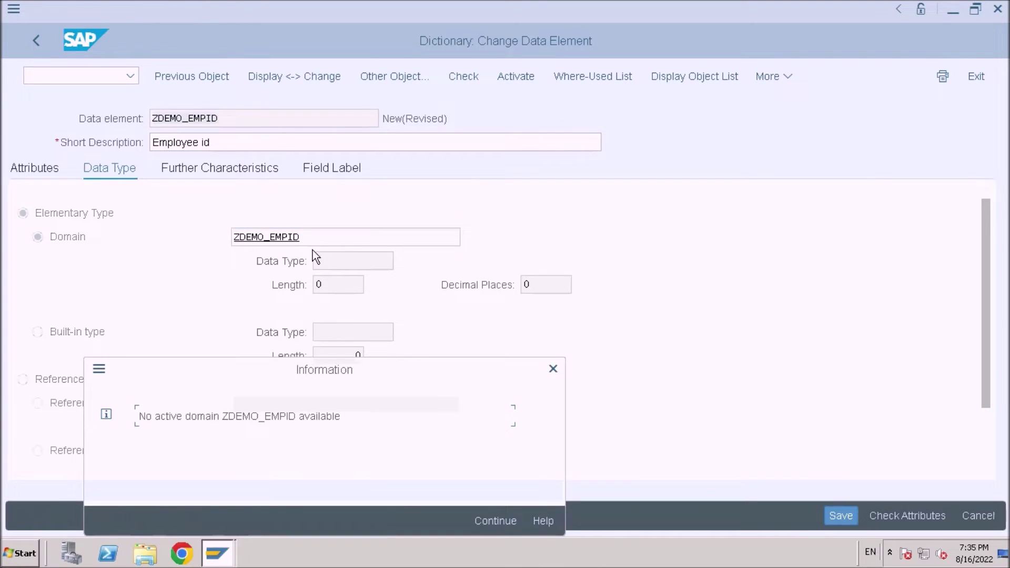
click(496, 520)
- Set the data element's short field label to "Employee" and its medium label to "Employee Id"
click(328, 168)
click(237, 236)
text(Employee)
key(Tab)
key(Tab)
text(Employee i)
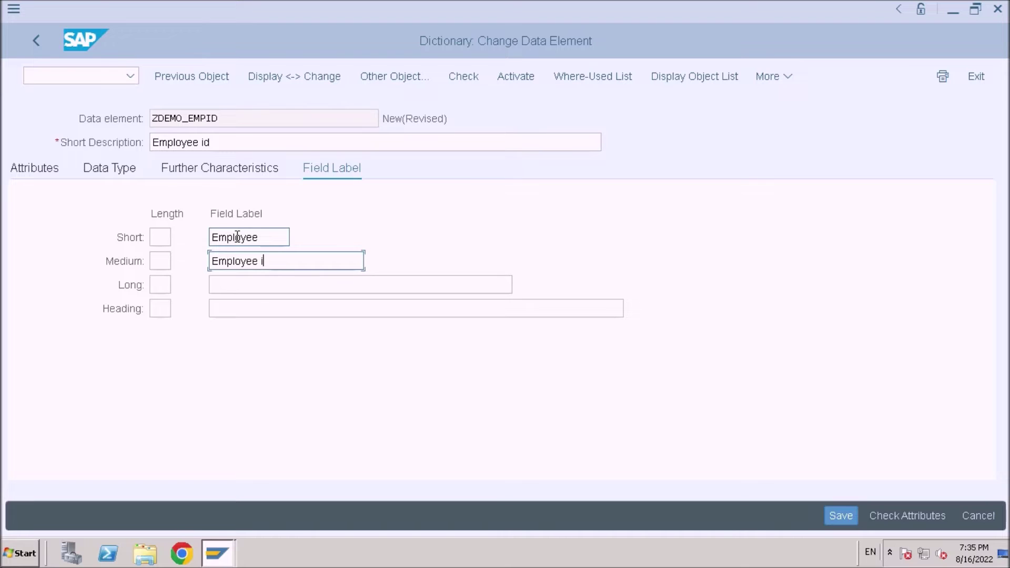
text(d)
key(BackSpace)
key(BackSpace)
text(Id)
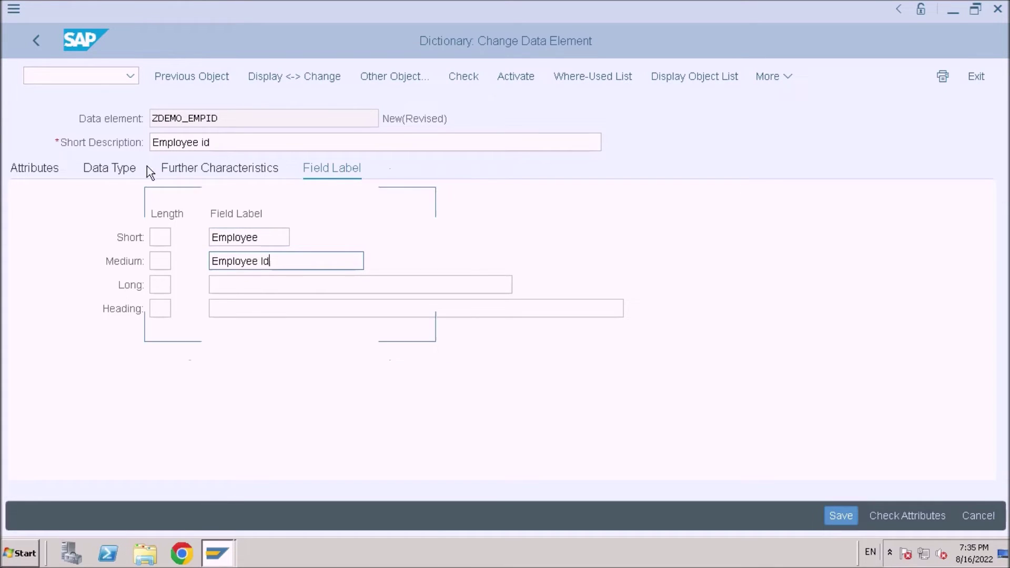
- Save the data element in package $TMP and cancel its activation
click(522, 78)
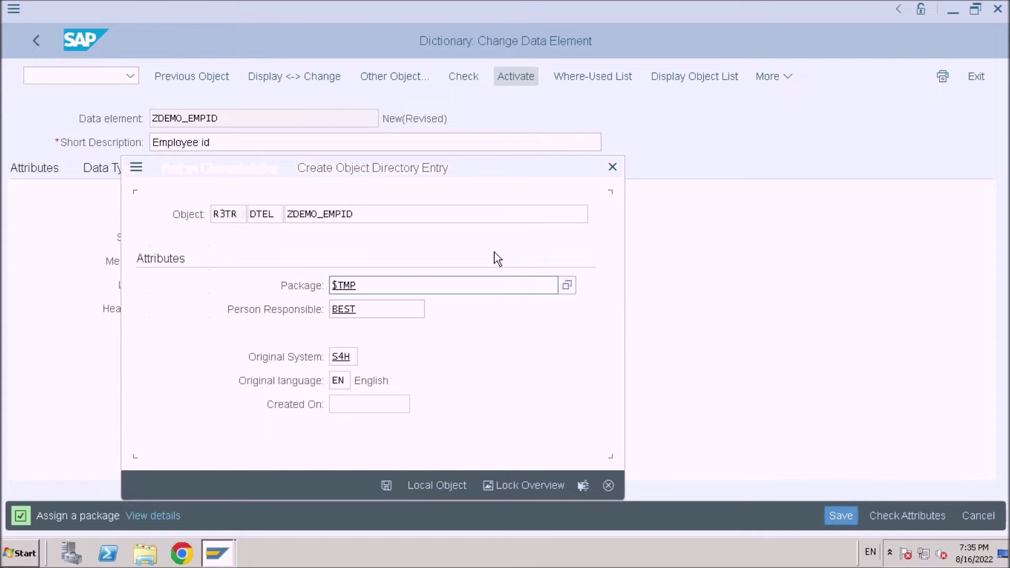
click(389, 485)
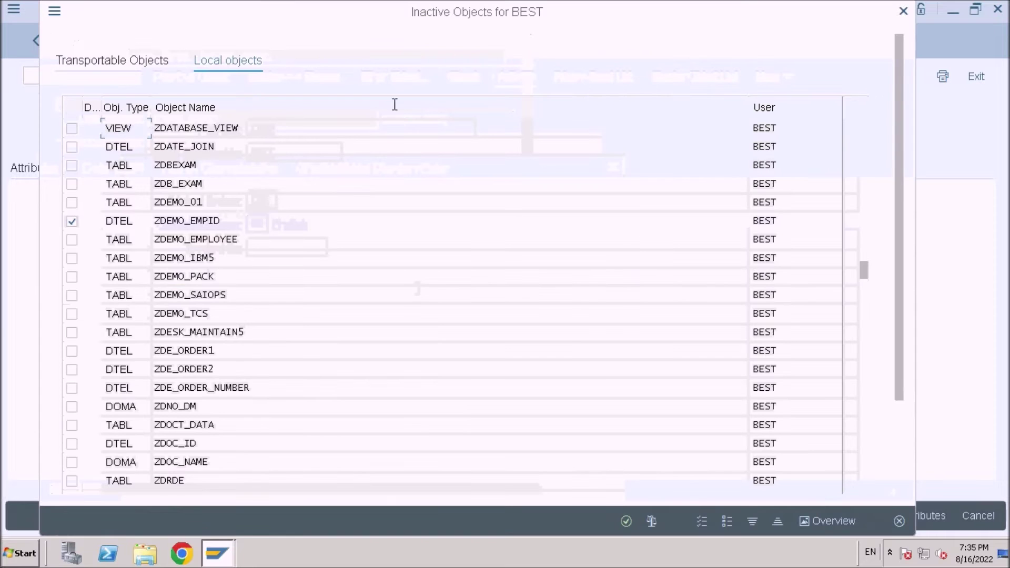
click(898, 521)
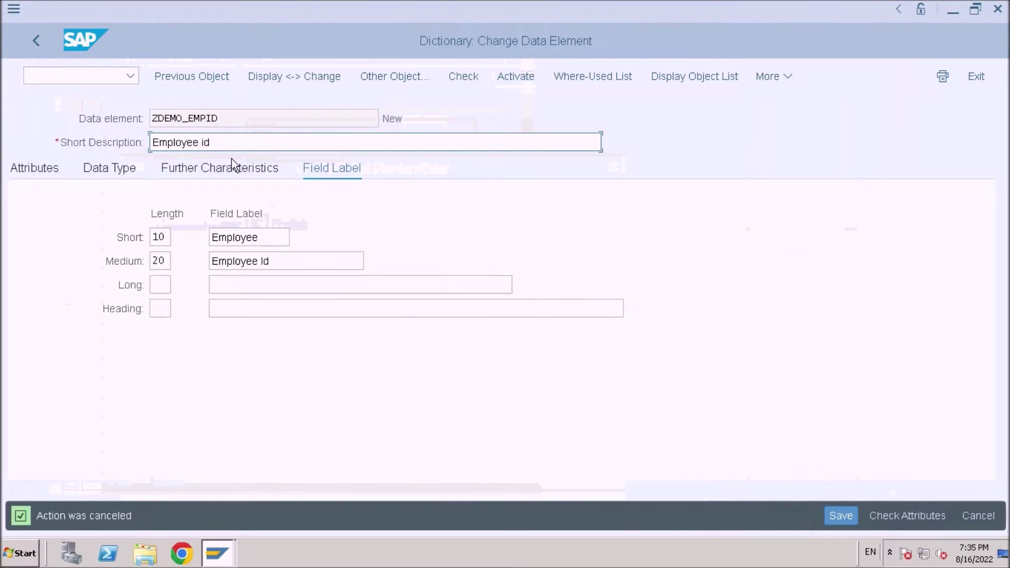
- Create the domain ZDEMO_EMPID from the data element's data type settings, with the short description "Employee Id"
click(125, 171)
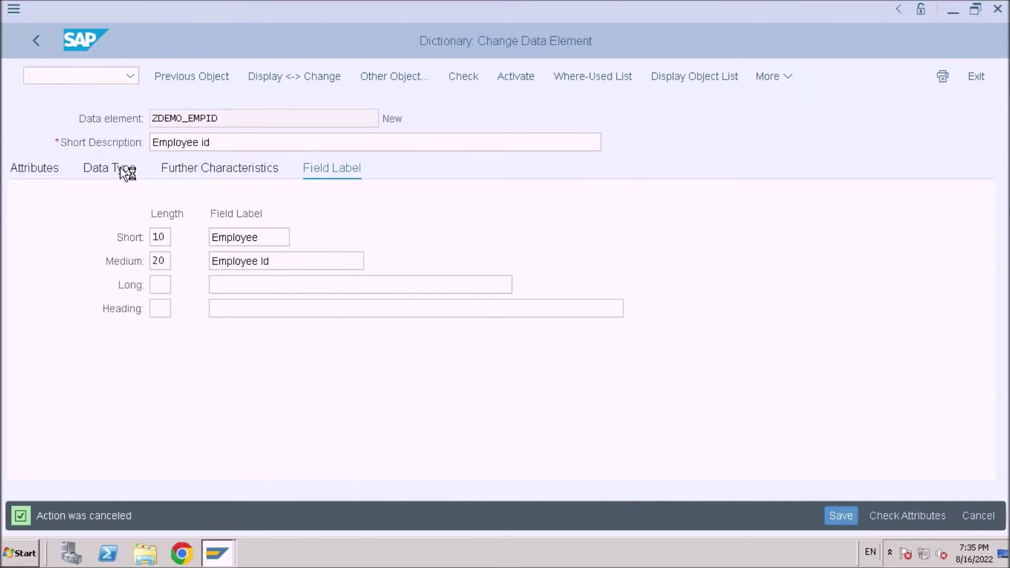
double_click(247, 235)
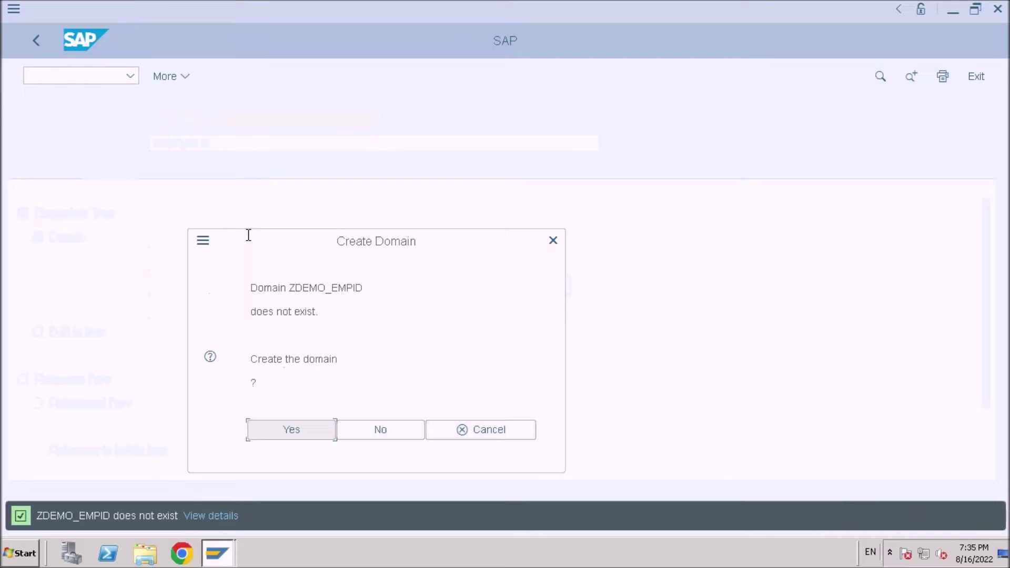
click(295, 427)
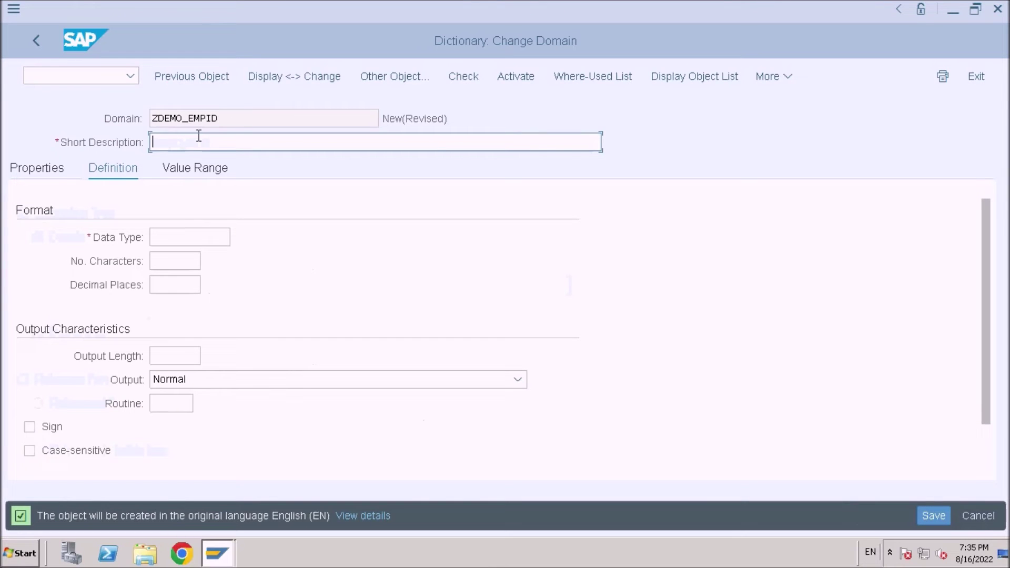
text(Employee Id)
- Define the domain as data type CHAR with 10 characters and make it case-sensitive
click(186, 238)
text(char)
click(181, 259)
text(10)
key(Return)
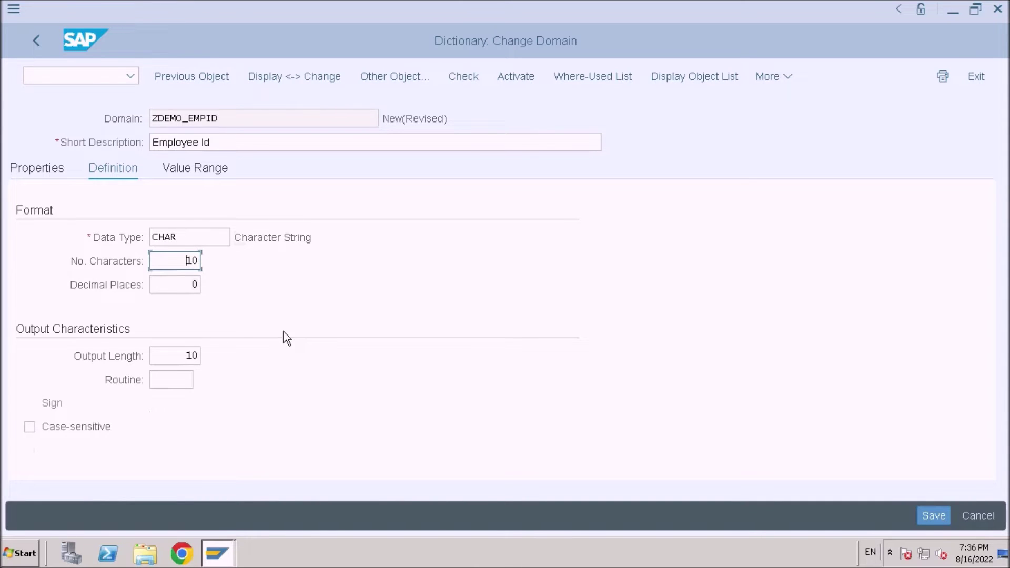
click(29, 428)
- Examine the domain's value range settings for single values, intervals and the value table
click(180, 169)
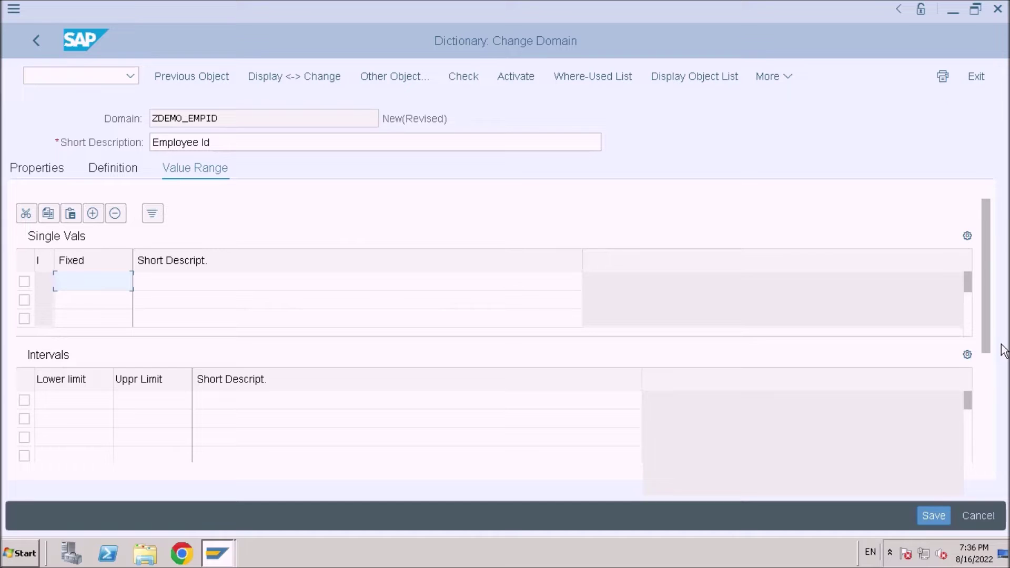
scroll(977, 454, down, 3)
mouse_move(977, 453)
mouse_down()
mouse_move(974, 515)
mouse_move(982, 453)
mouse_up()
click(304, 425)
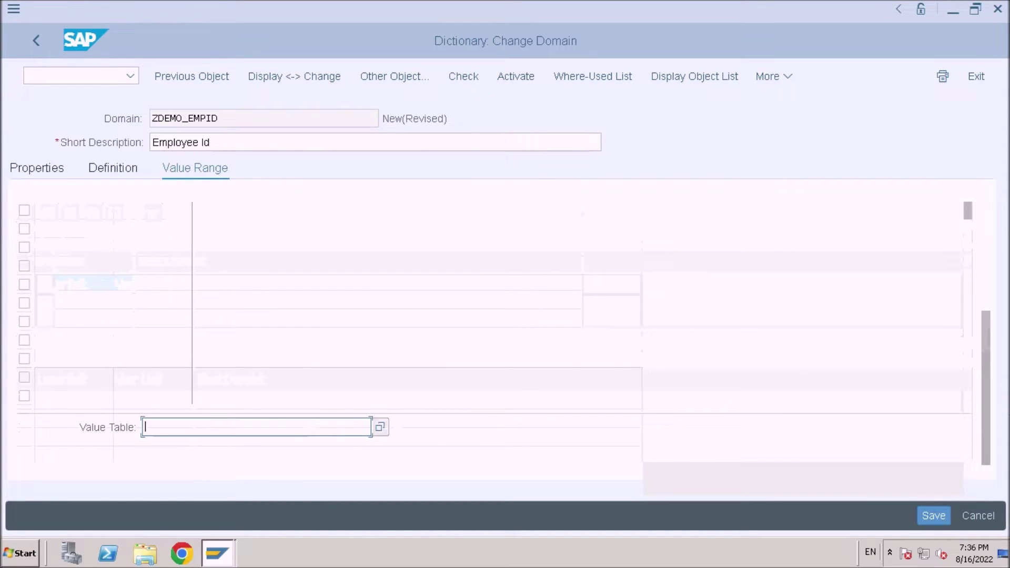
drag(985, 336, 994, 207)
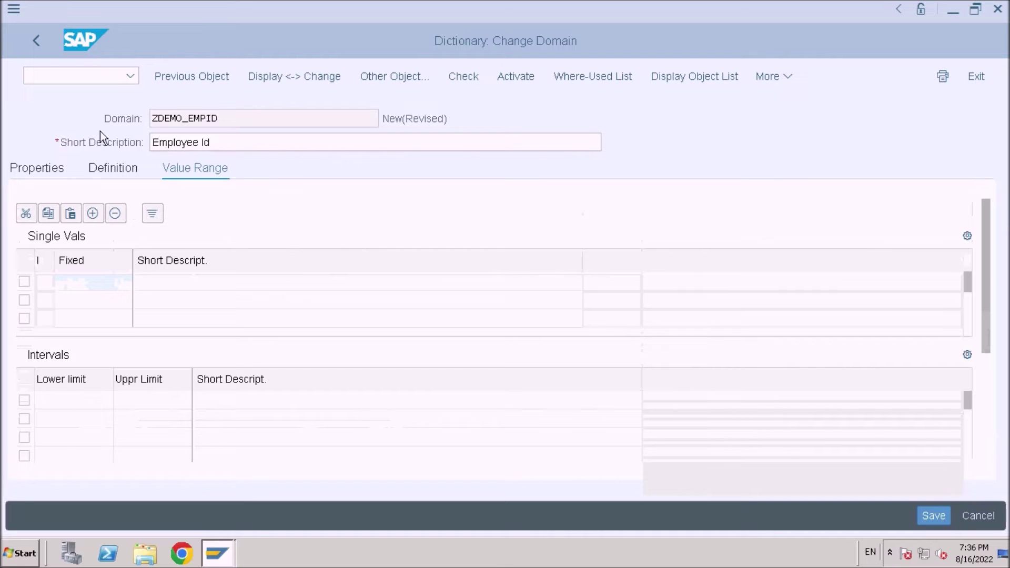
- Run a consistency check on the domain, saving it with the proposed object directory entry
click(463, 76)
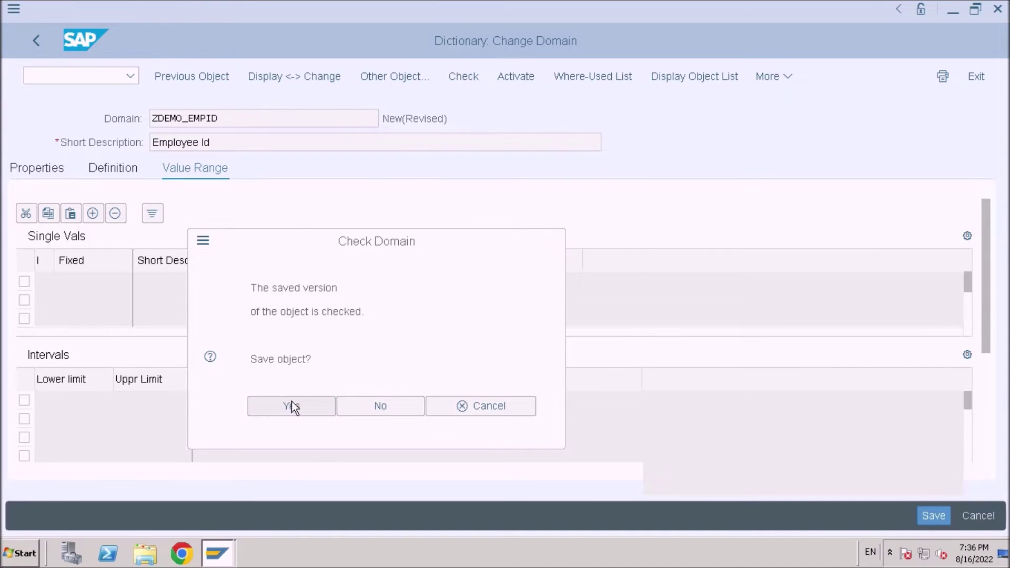
click(290, 408)
click(387, 485)
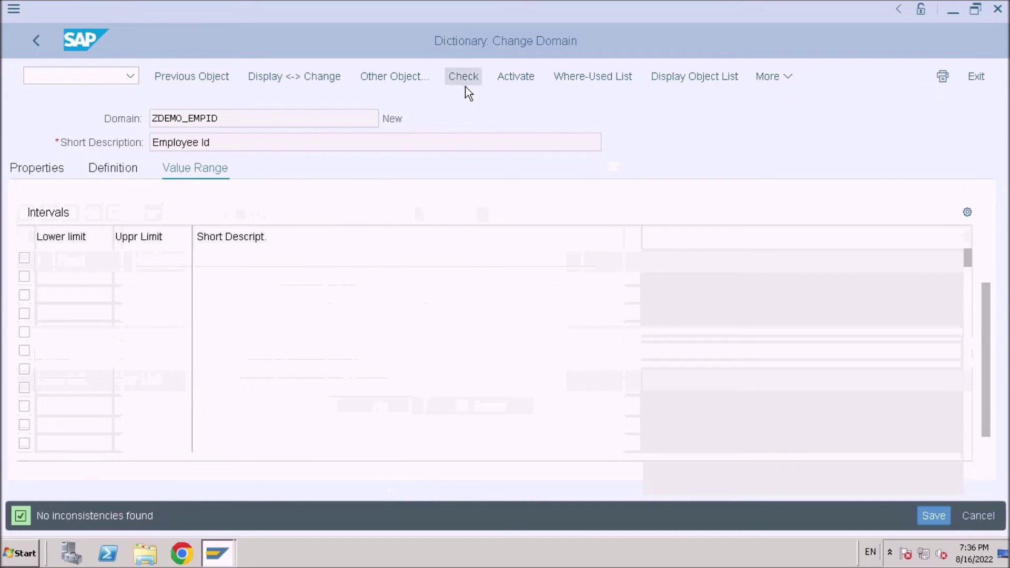
- Activate the domain ZDEMO_EMPID and return to the data element
click(533, 85)
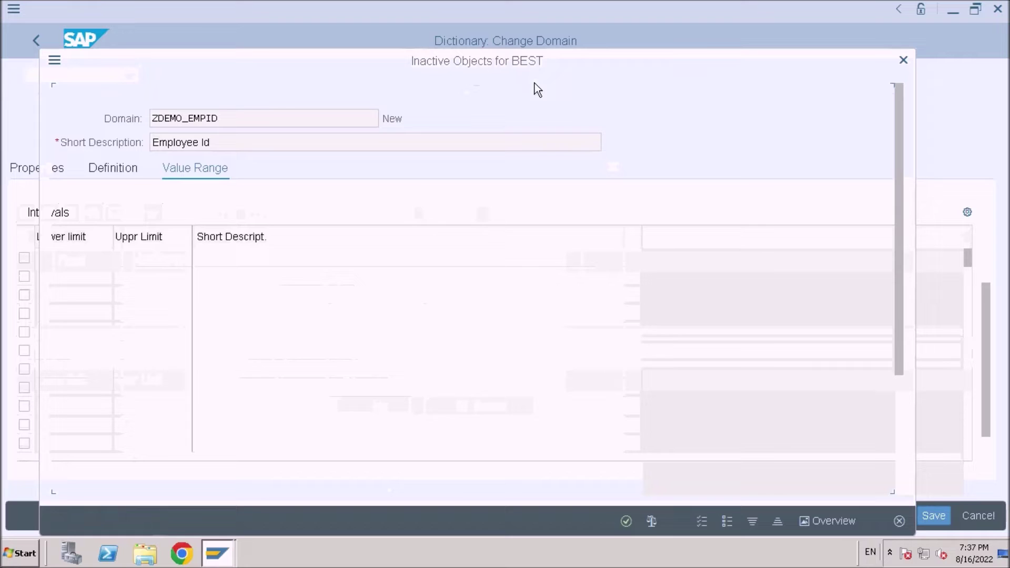
click(621, 522)
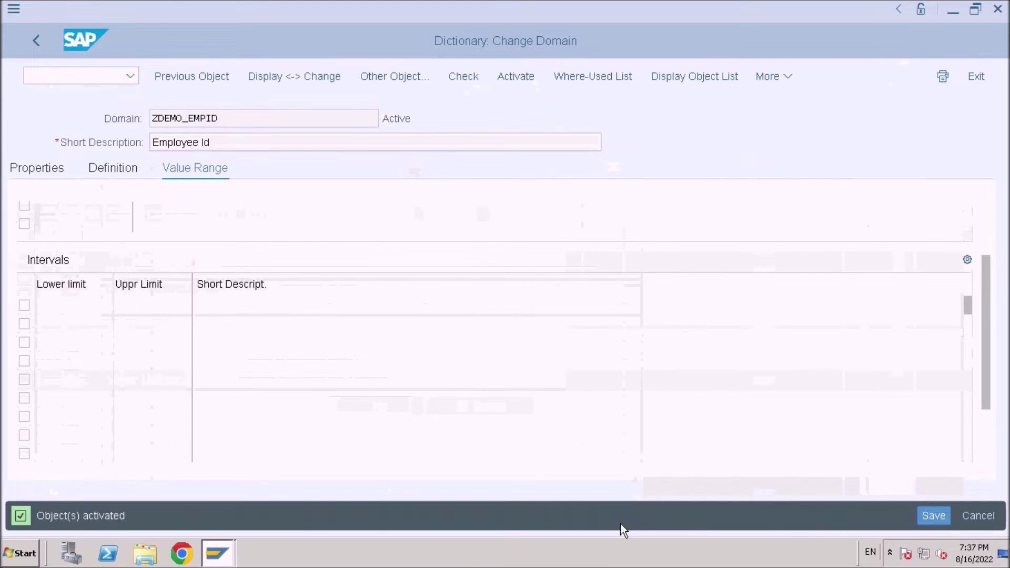
click(33, 40)
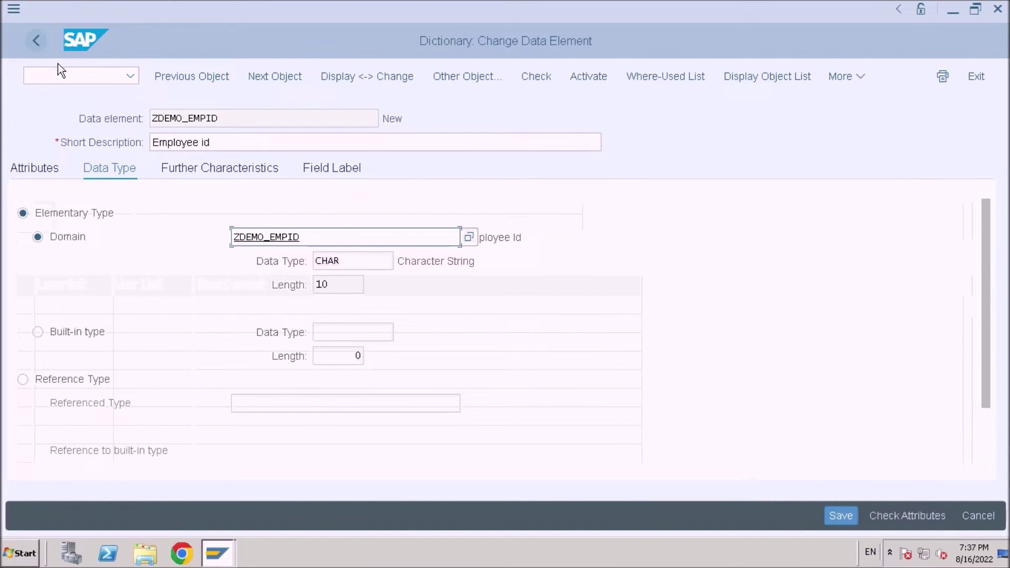
- Activate the data element ZDEMO_EMPID and return to the table's field list
click(578, 79)
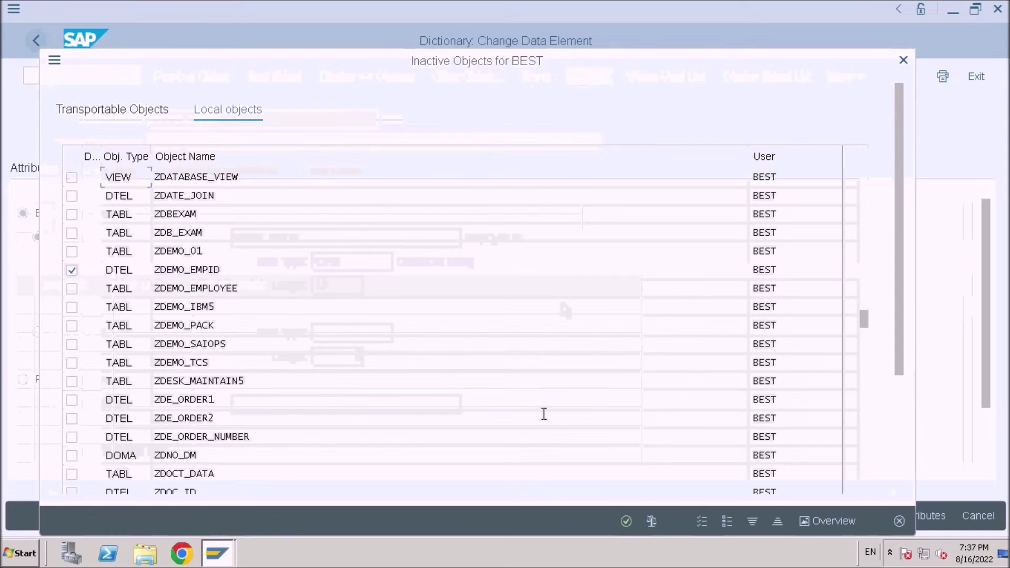
click(627, 525)
click(33, 43)
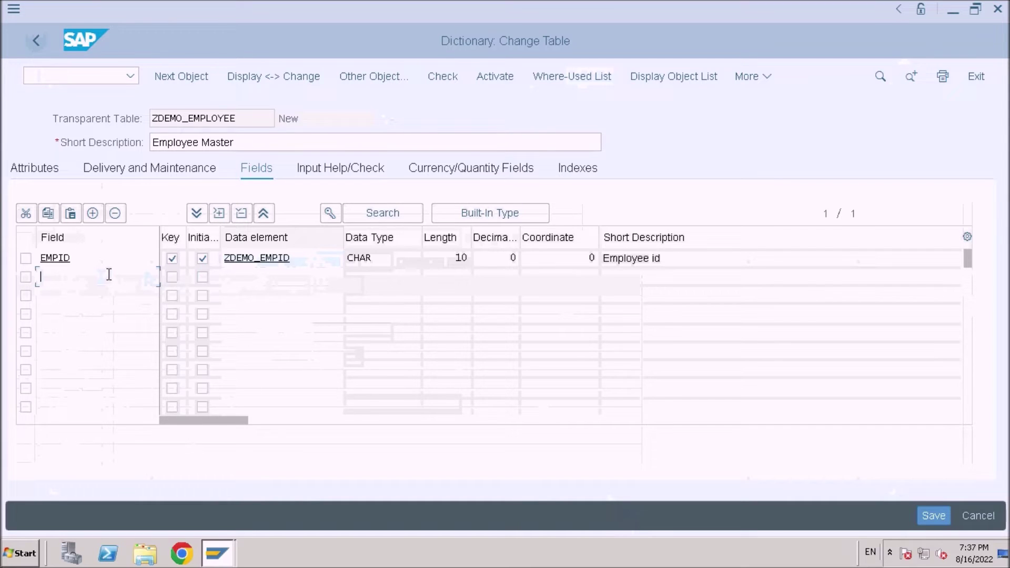
- Add a second field named EMAPNAME to the table with the data element NAME1
text(emap)
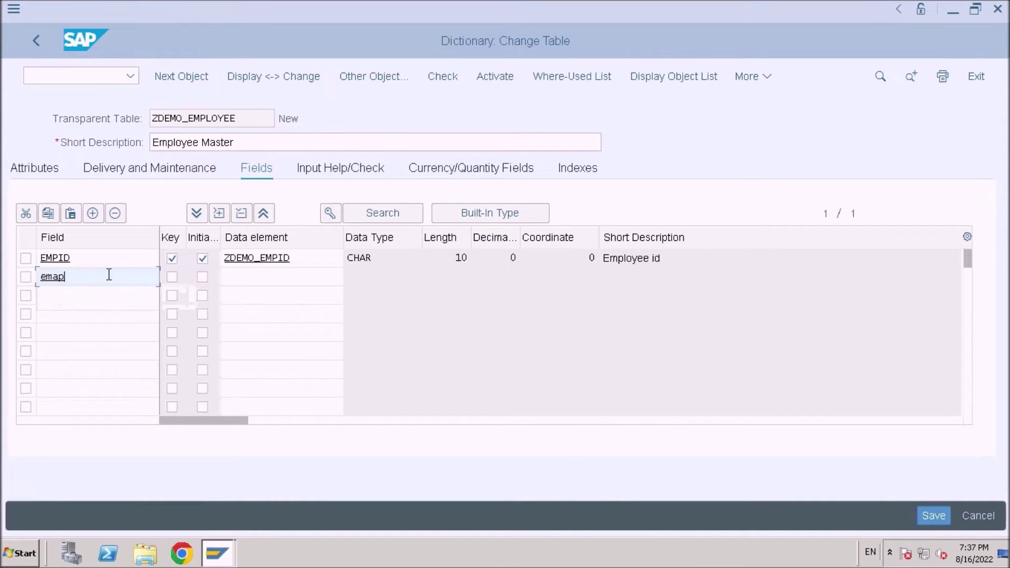
text(name)
click(231, 276)
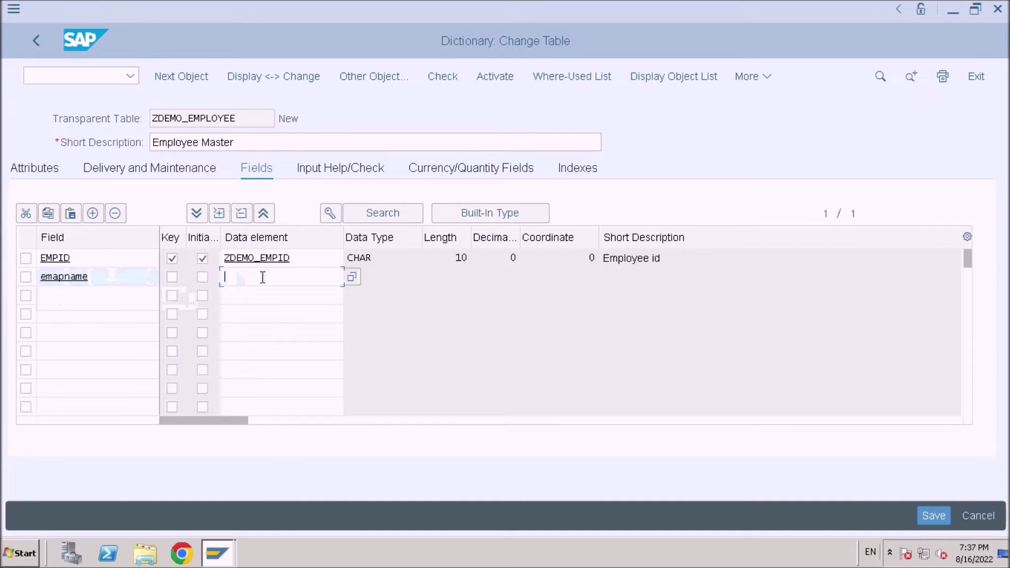
text(name1)
key(Return)
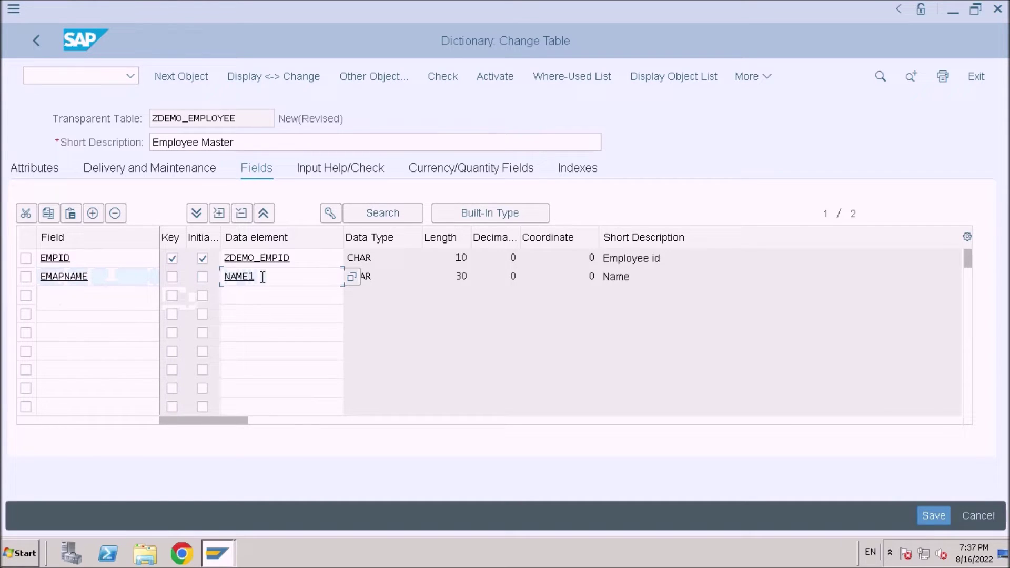
click(405, 281)
click(59, 297)
double_click(270, 276)
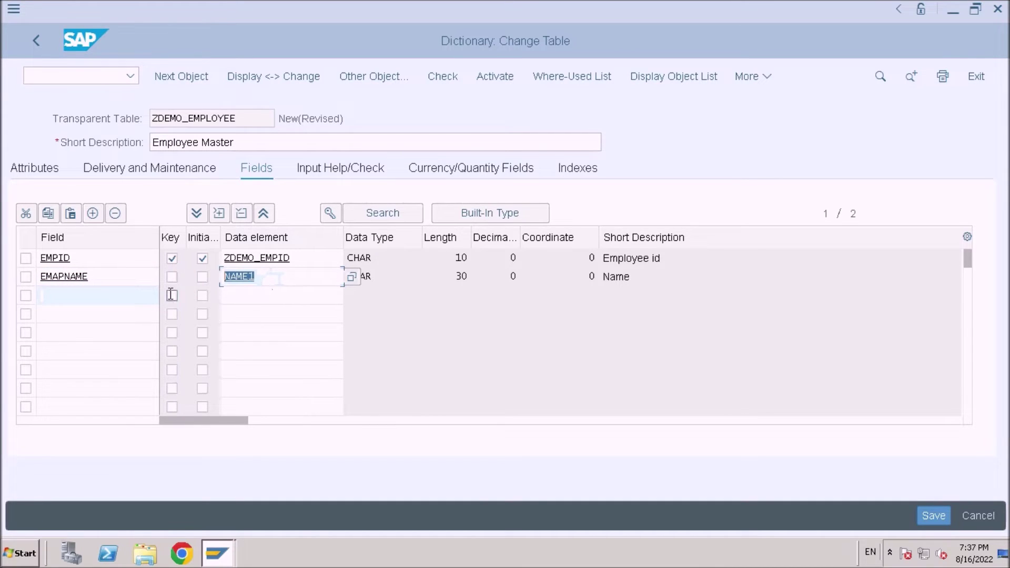
click(268, 282)
- Add a third field named CITY with the data element ORT01
click(112, 290)
text(city)
key(Tab)
key(Tab)
click(250, 298)
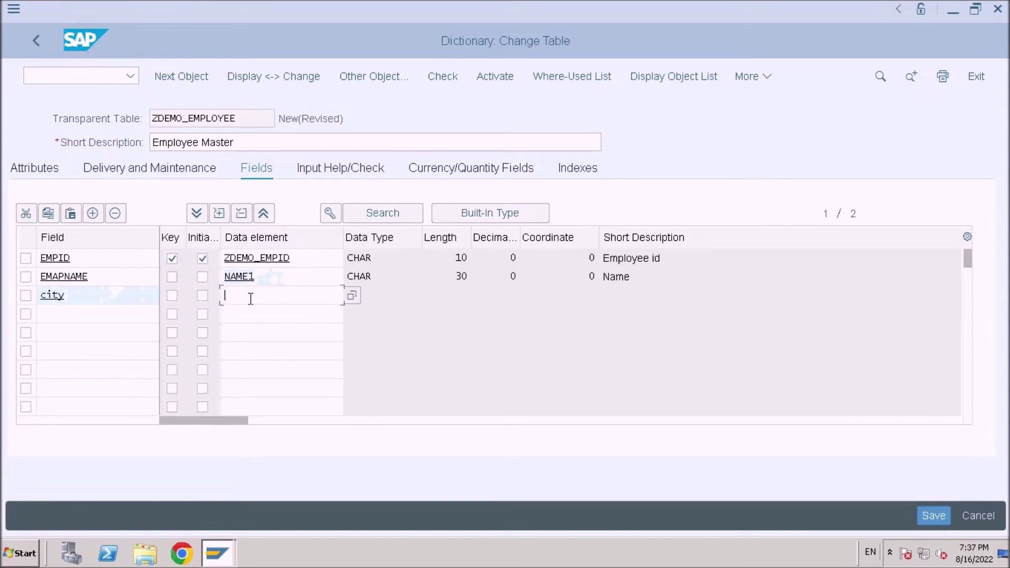
text(ort01)
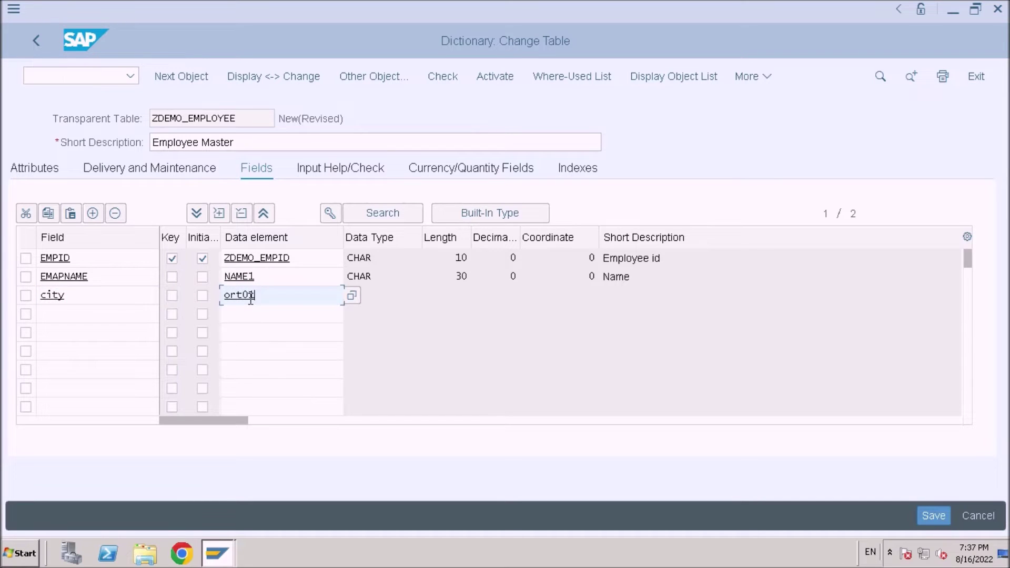
key(Return)
- Add a fourth field named LAND1 with the data element LAND1
click(78, 308)
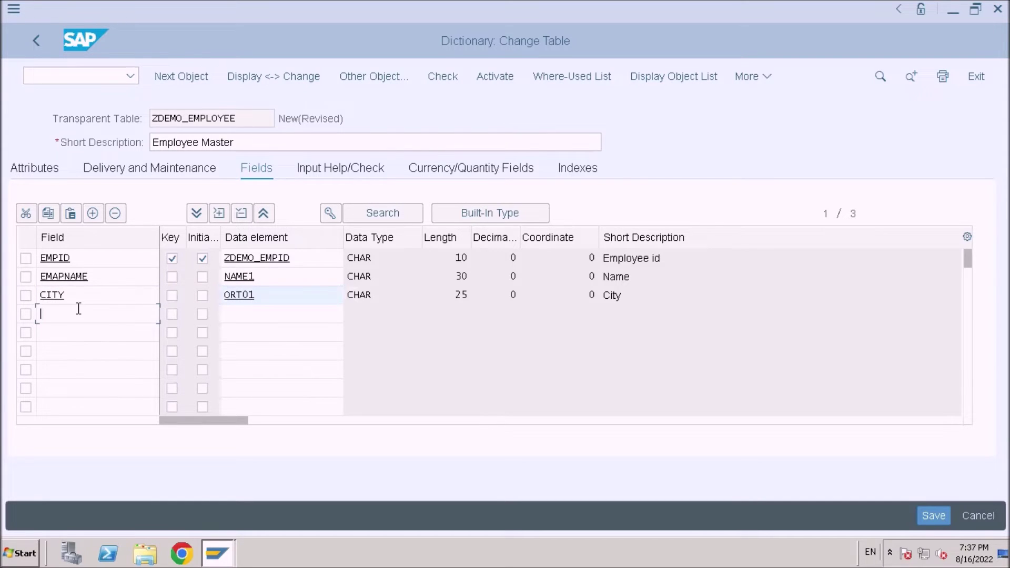
text(land1)
key(Tab)
key(Tab)
click(253, 311)
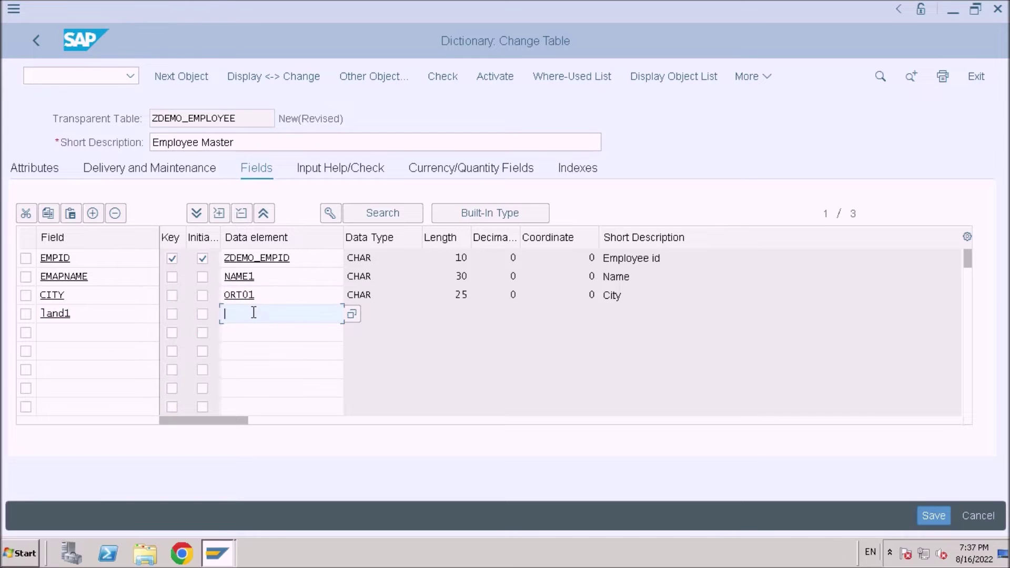
text(land1)
key(Return)
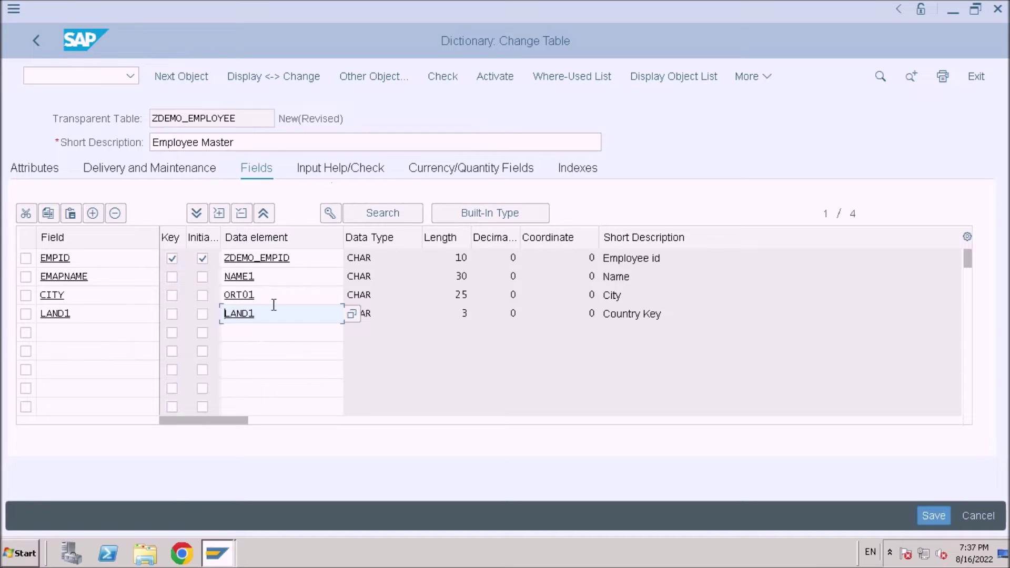
- Save the table ZDEMO_EMPLOYEE and open its technical settings
click(326, 158)
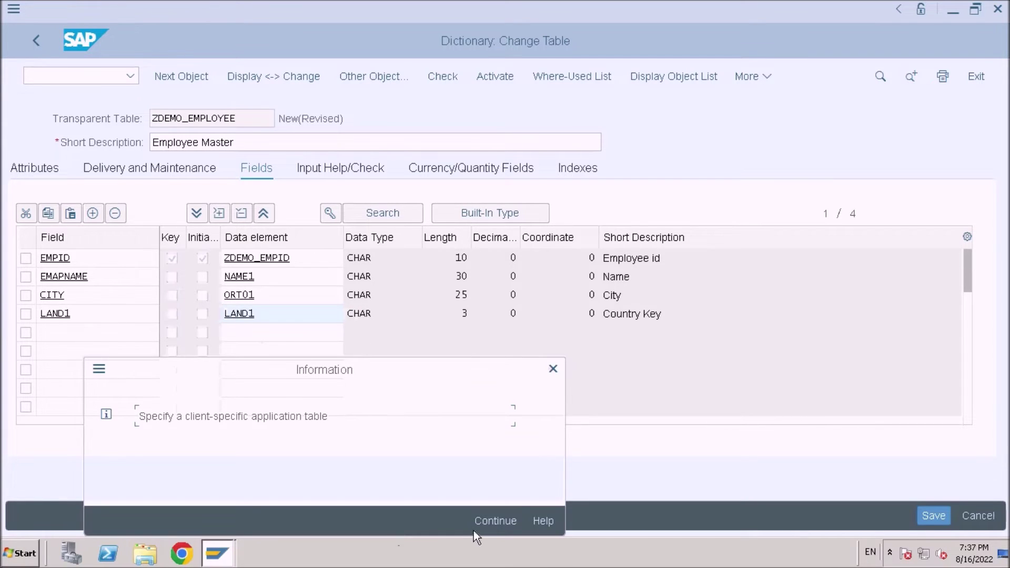
click(487, 517)
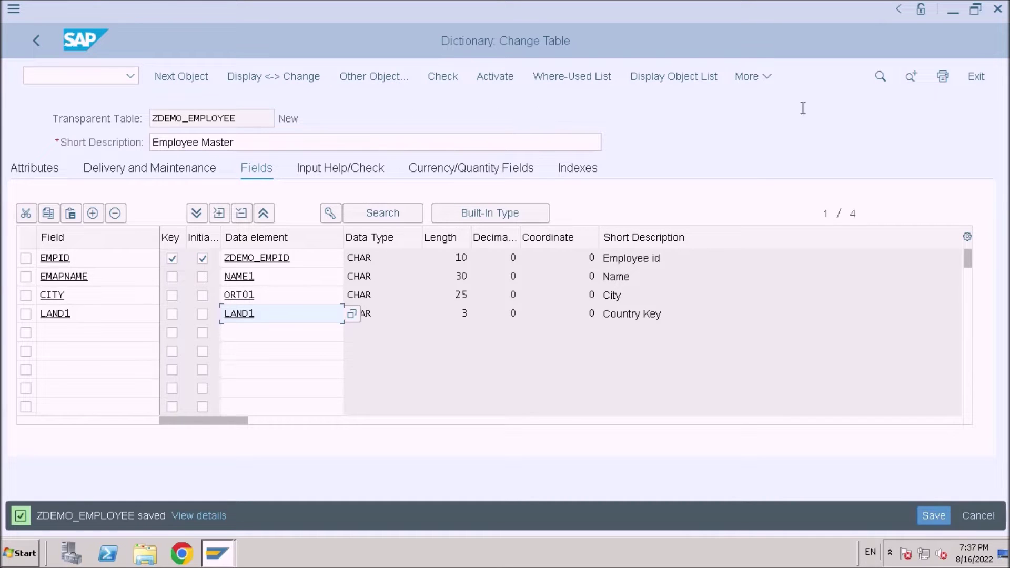
click(746, 76)
click(791, 173)
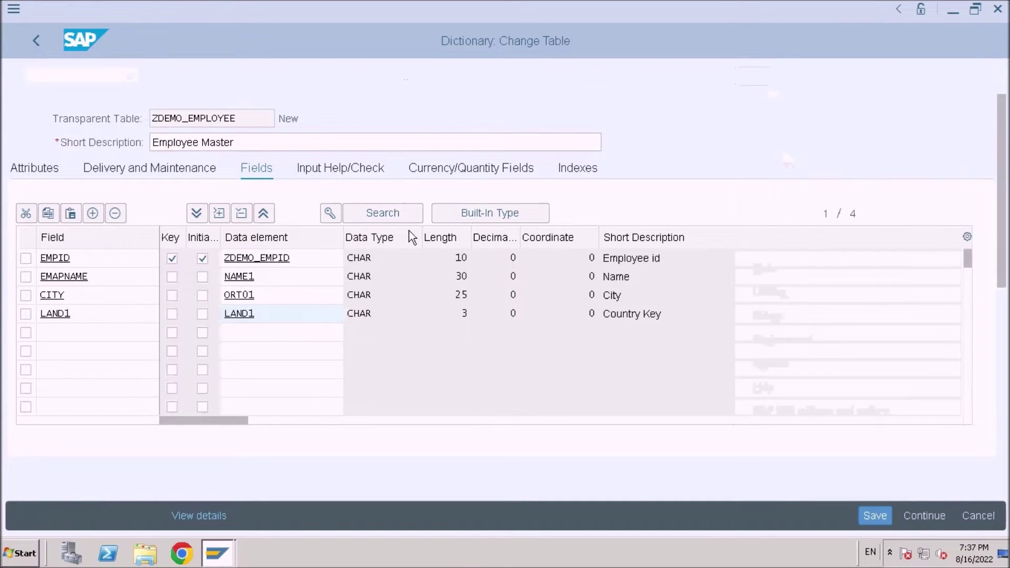
- Set the data class to APPL0 for master data in transparent tables, choosing it from the possible entries
click(191, 308)
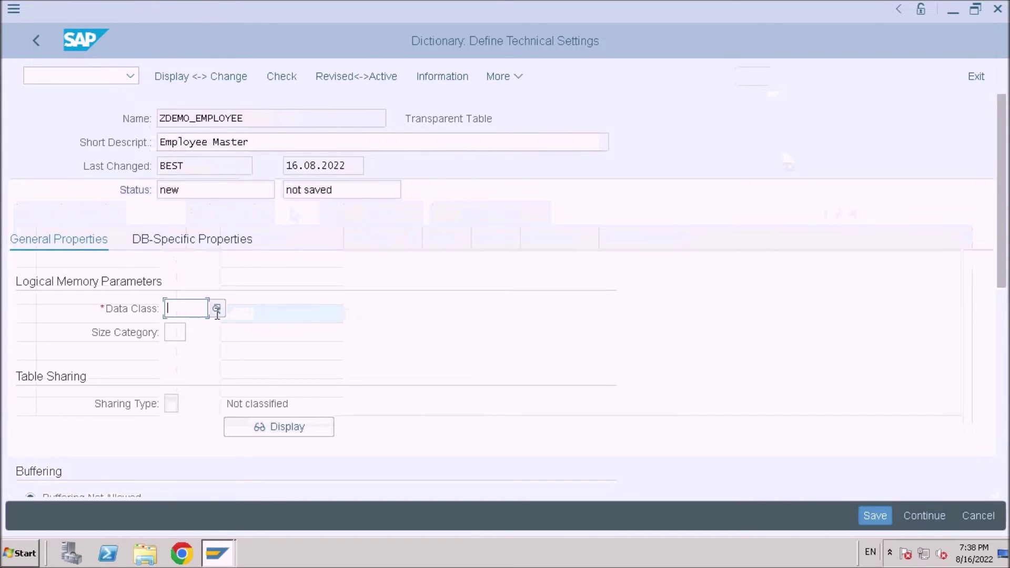
click(216, 308)
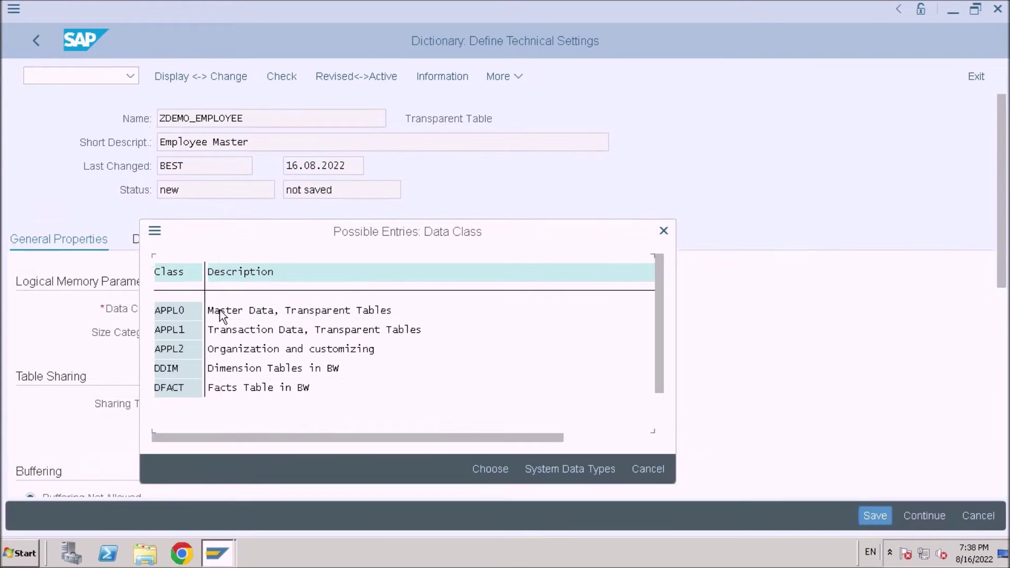
drag(216, 231, 276, 239)
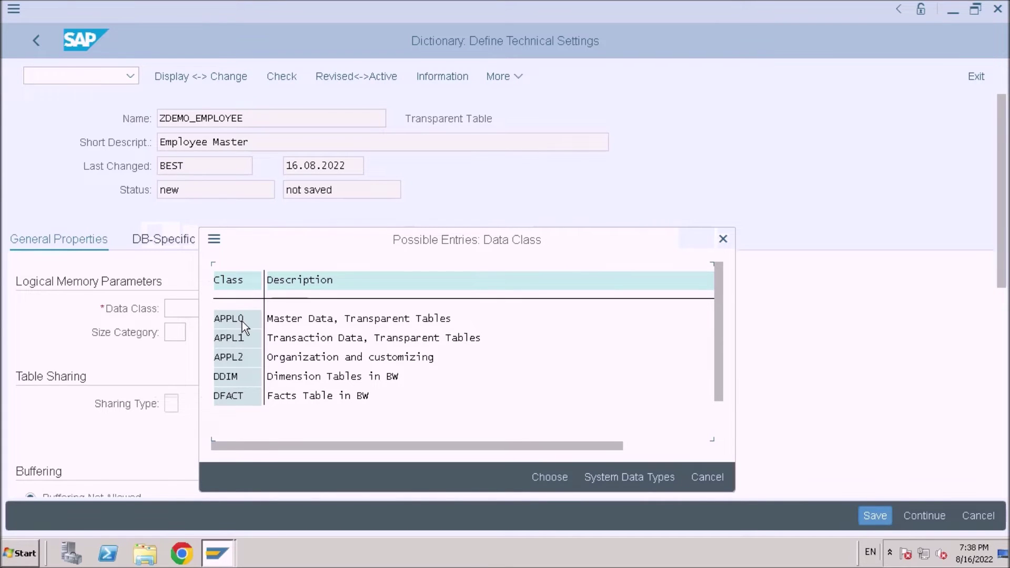
double_click(288, 320)
- Set the size category to 0, for 0 to 4,500 expected records, and review the record ranges of the possible entries
click(175, 336)
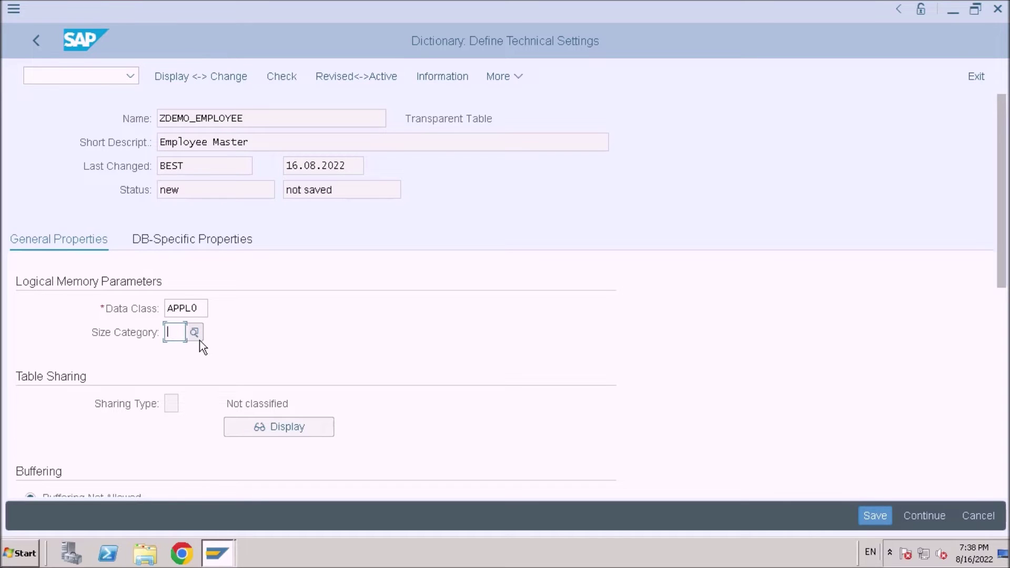
click(198, 338)
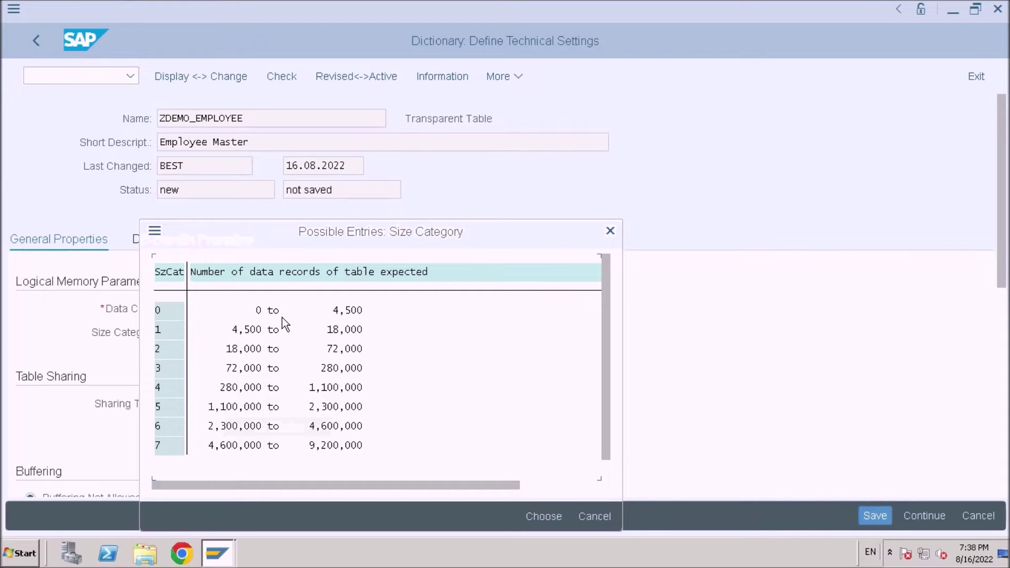
drag(258, 239, 283, 209)
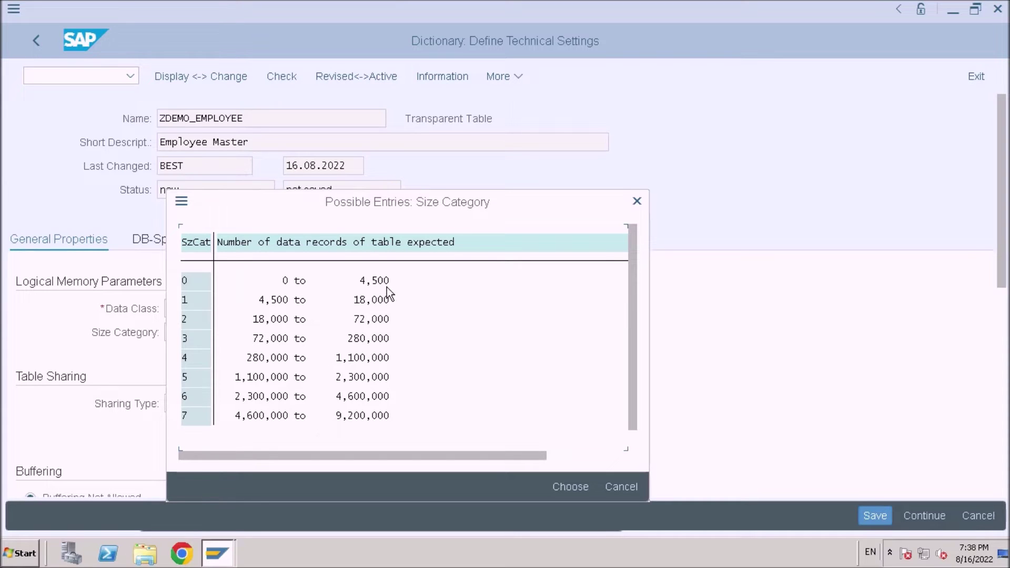
click(636, 201)
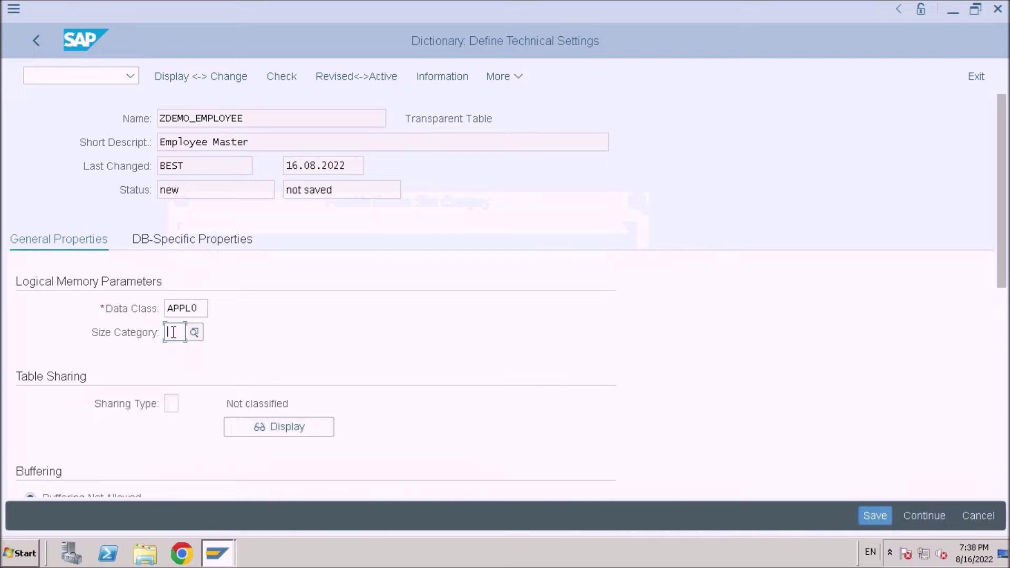
click(195, 334)
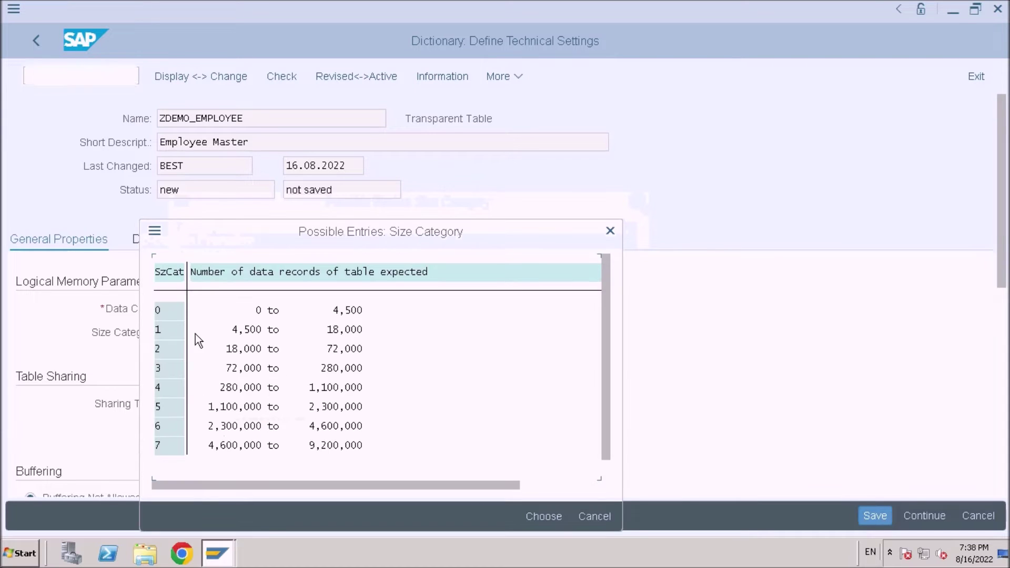
double_click(264, 311)
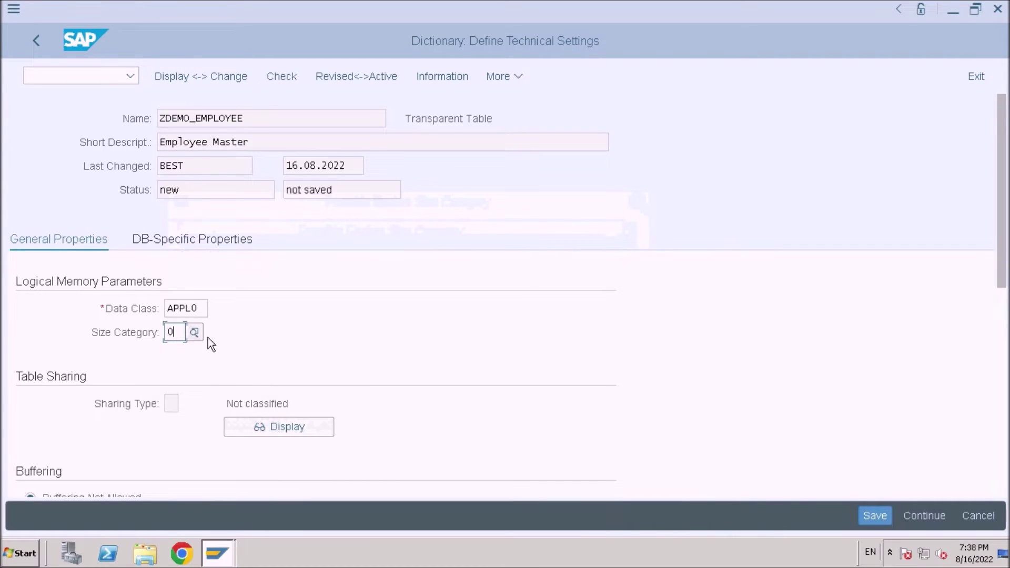
click(195, 332)
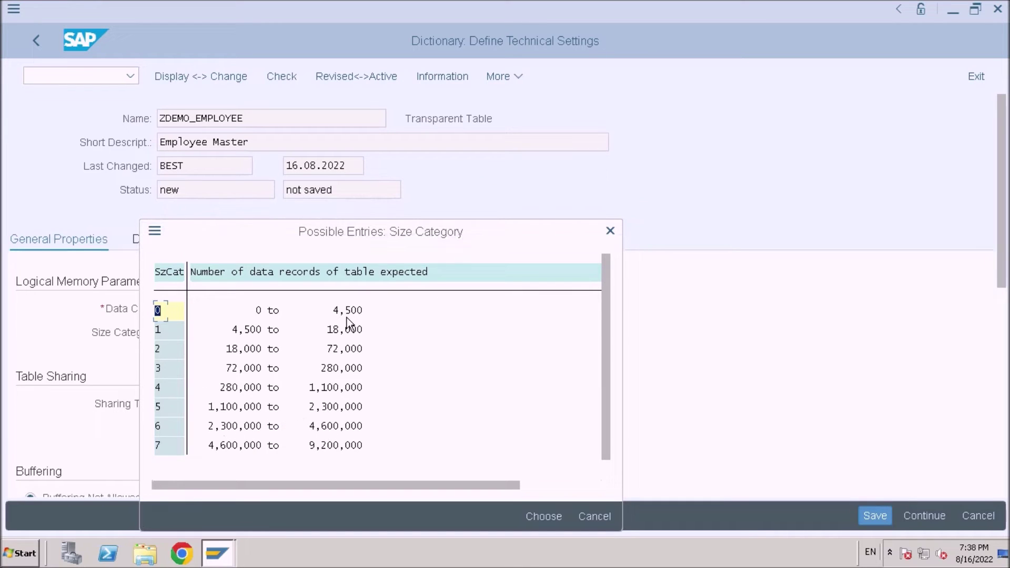
click(610, 231)
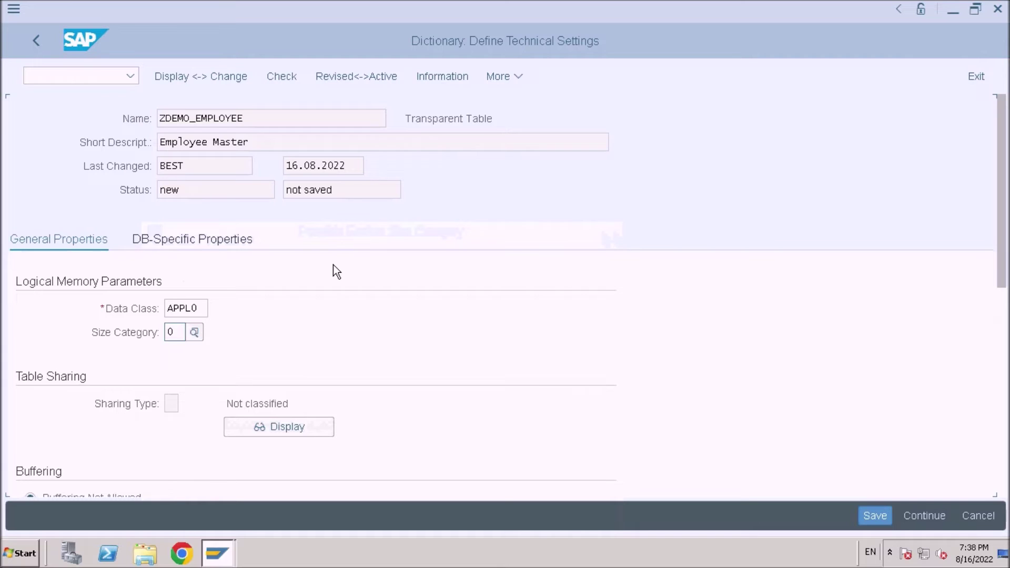
click(196, 337)
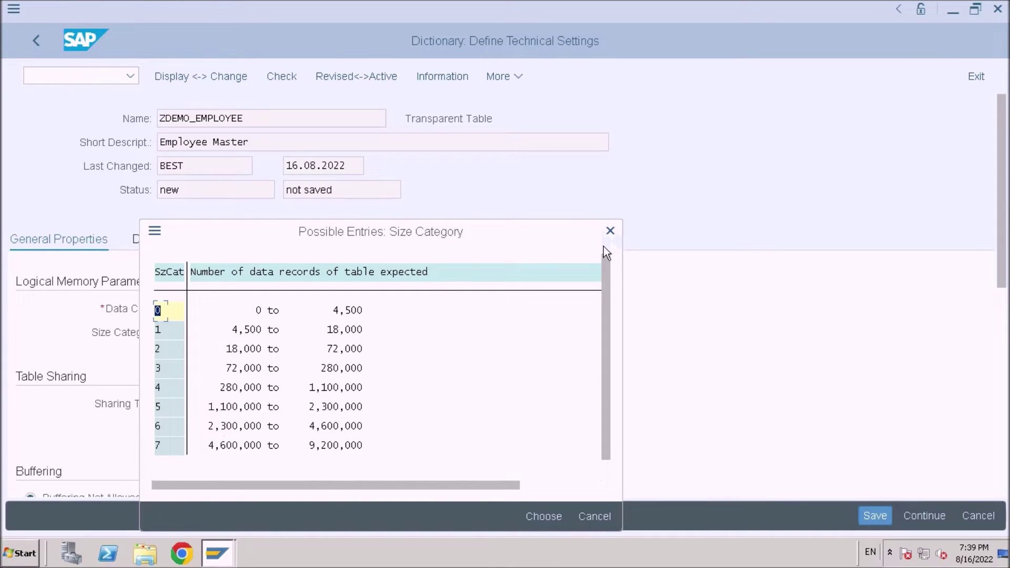
click(610, 232)
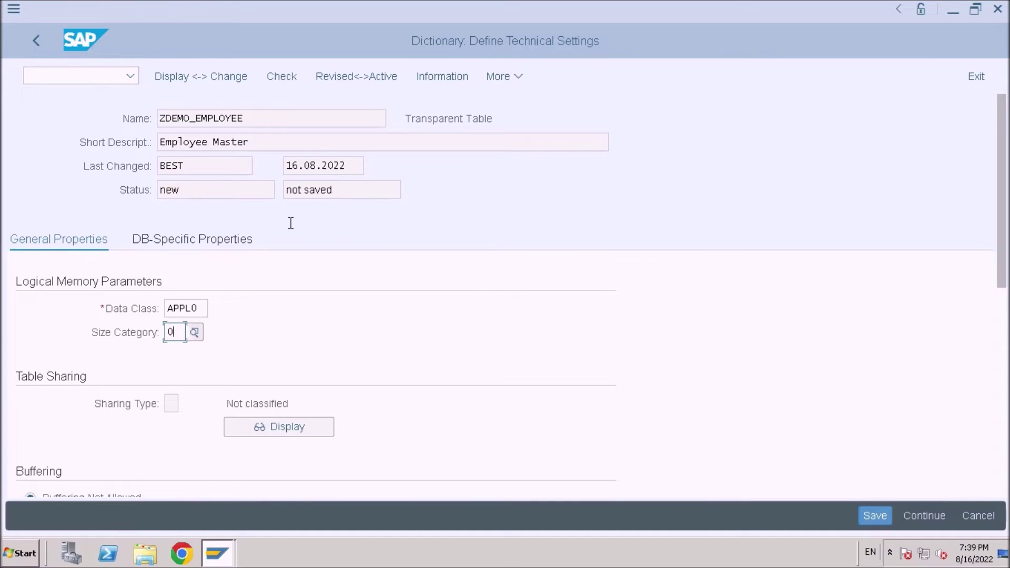
- Review the DB-specific storage properties and save the technical settings, returning to the table's field list
click(210, 239)
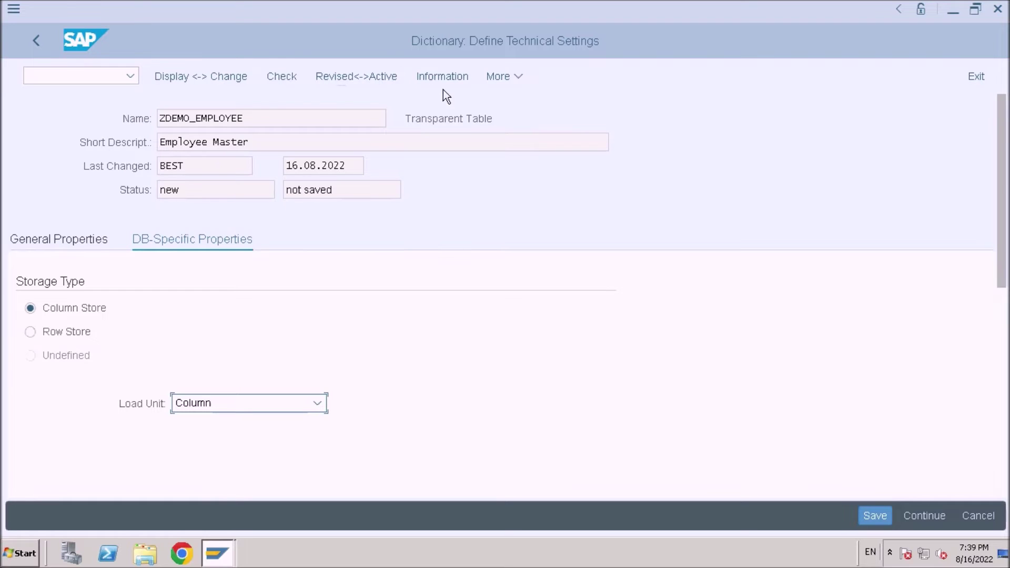
click(874, 516)
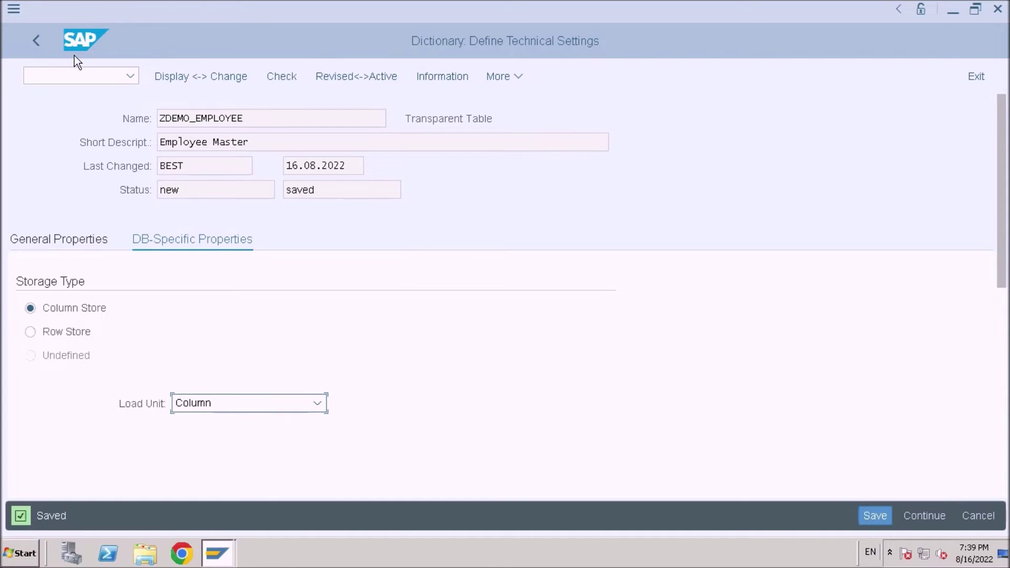
click(32, 42)
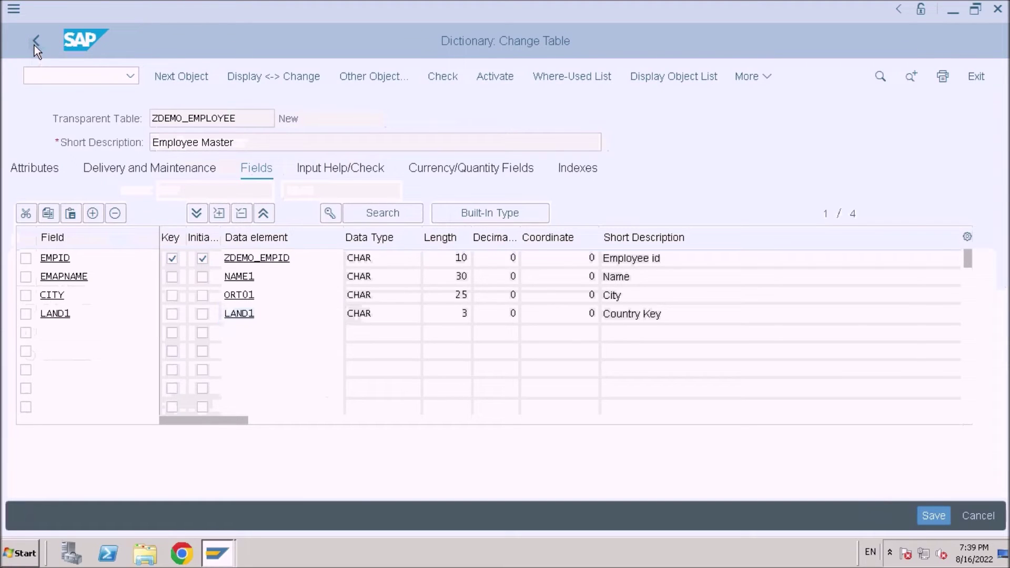
- Activate the table ZDEMO_EMPLOYEE without displaying the activation log
key(ctrl+F3)
click(626, 523)
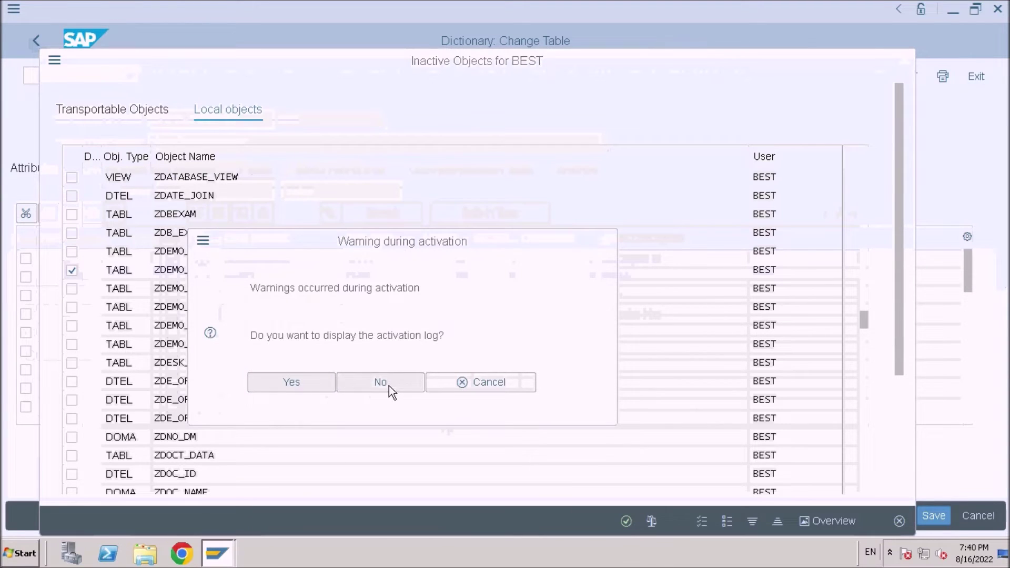
click(389, 387)
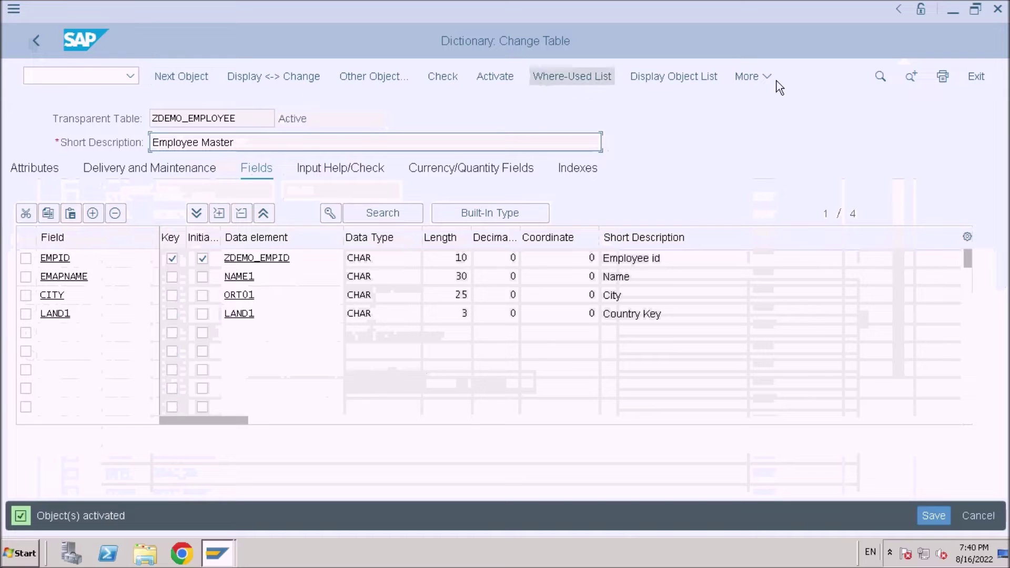
- Set the enhancement category of the table to "Can be enhanced (character-like or numeric)" and apply it
click(759, 79)
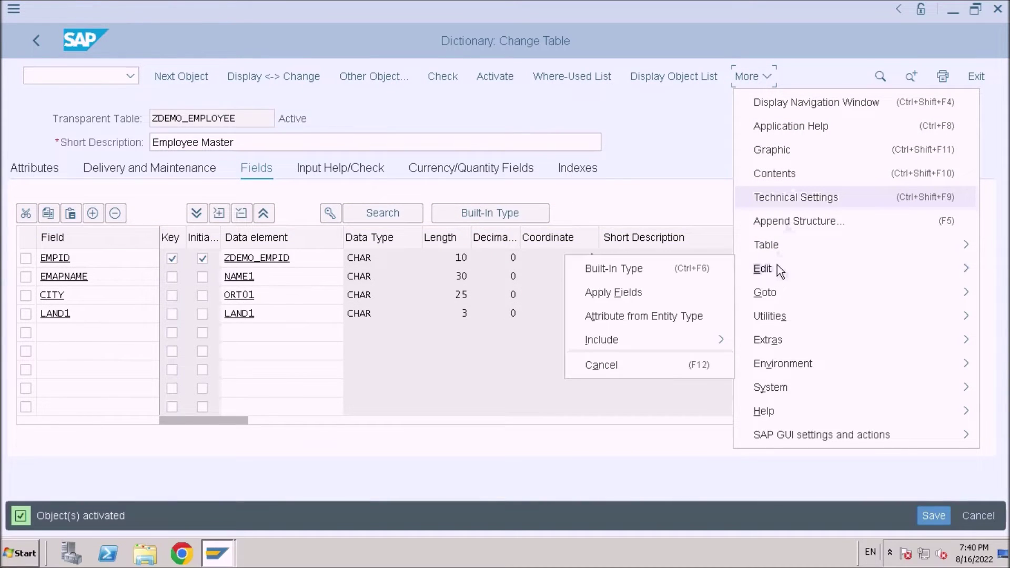
mouse_move(763, 295)
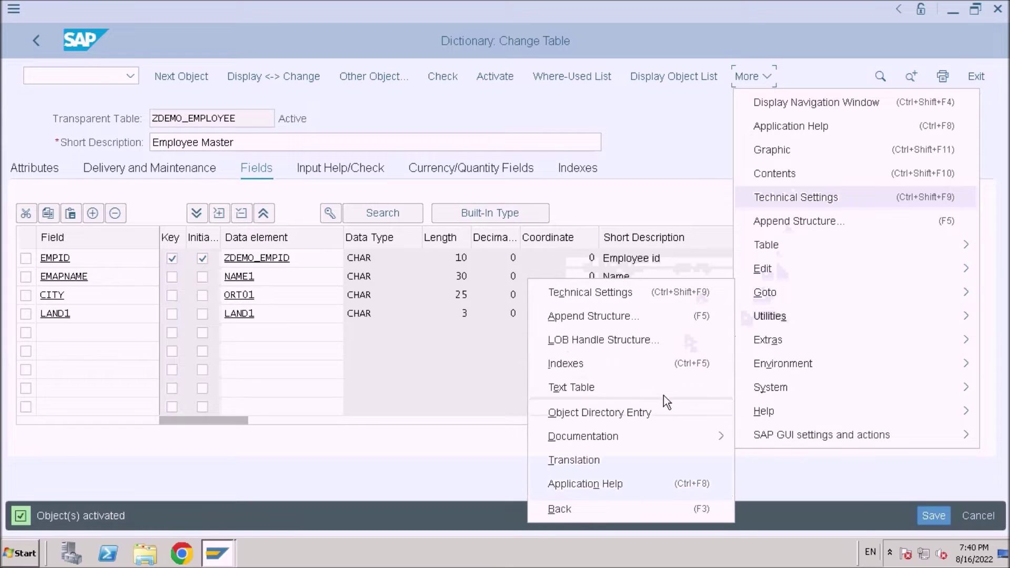
mouse_move(771, 343)
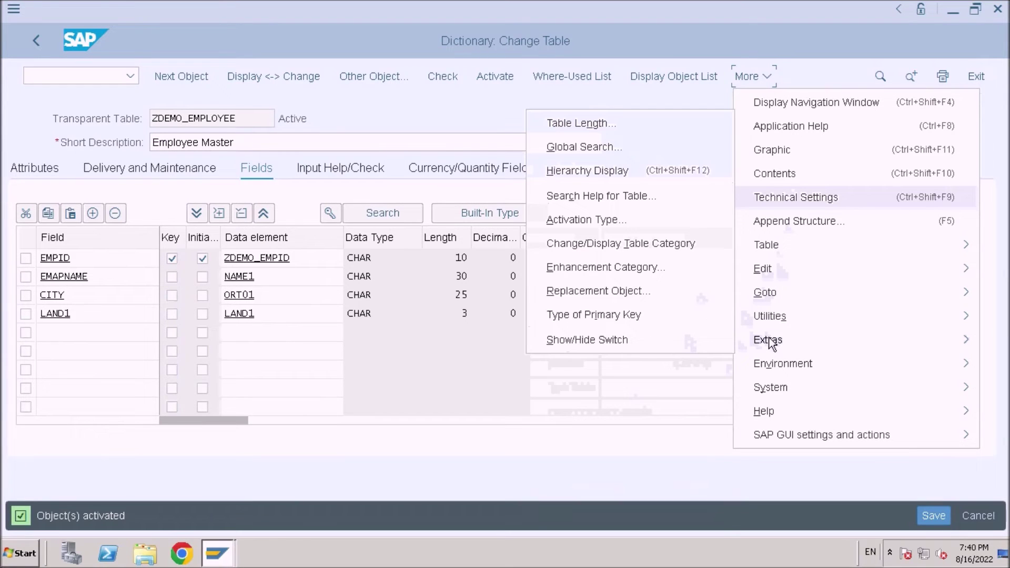
click(636, 268)
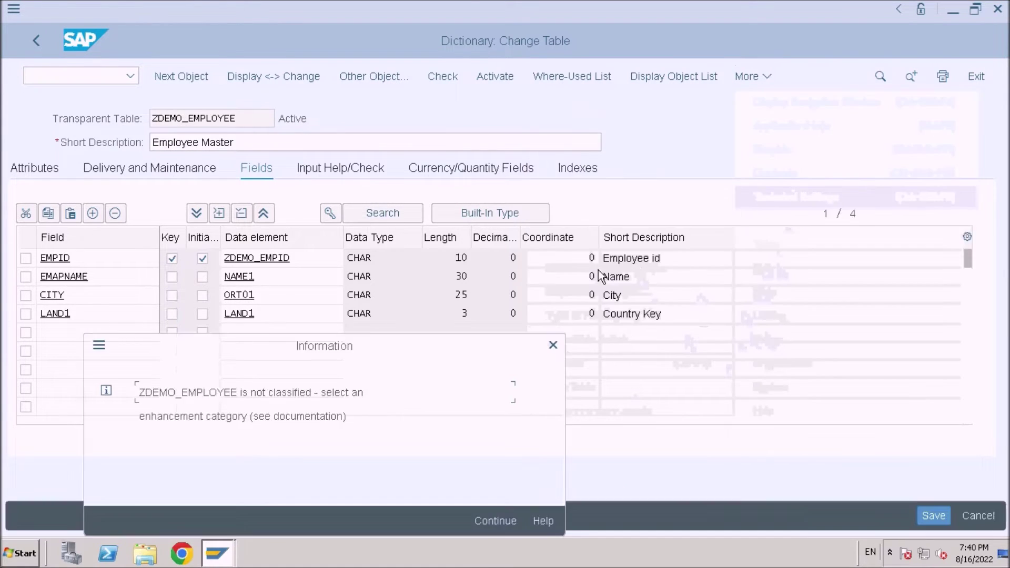
click(501, 522)
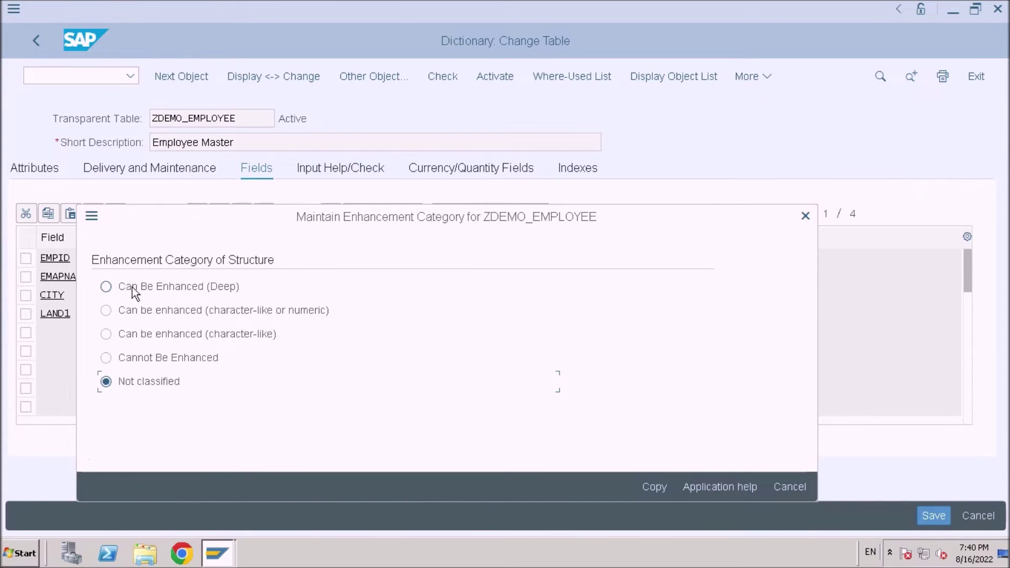
click(134, 310)
click(652, 487)
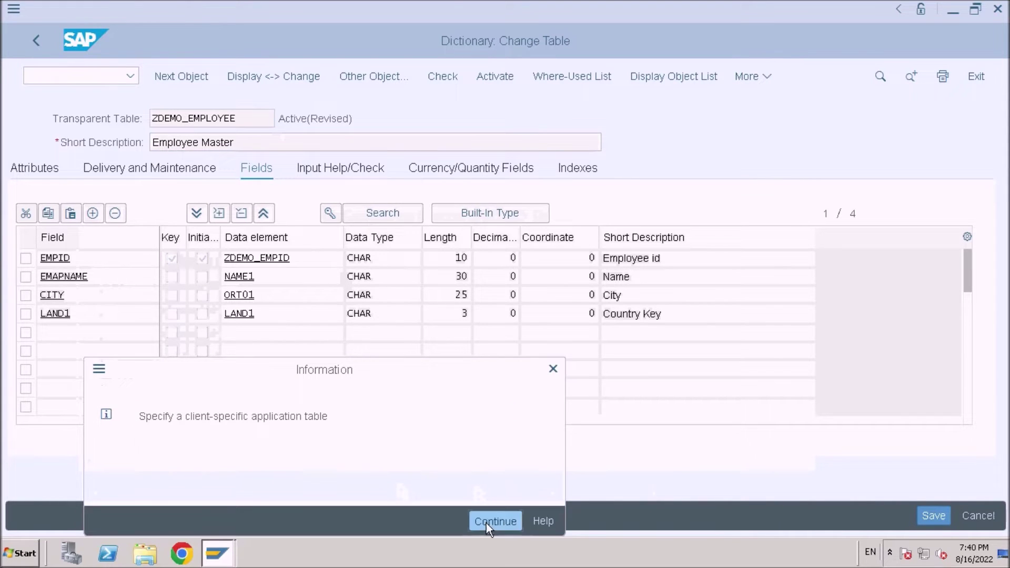
- Reactivate ZDEMO_EMPLOYEE with the changed enhancement category, skipping the activation log
click(486, 523)
click(626, 522)
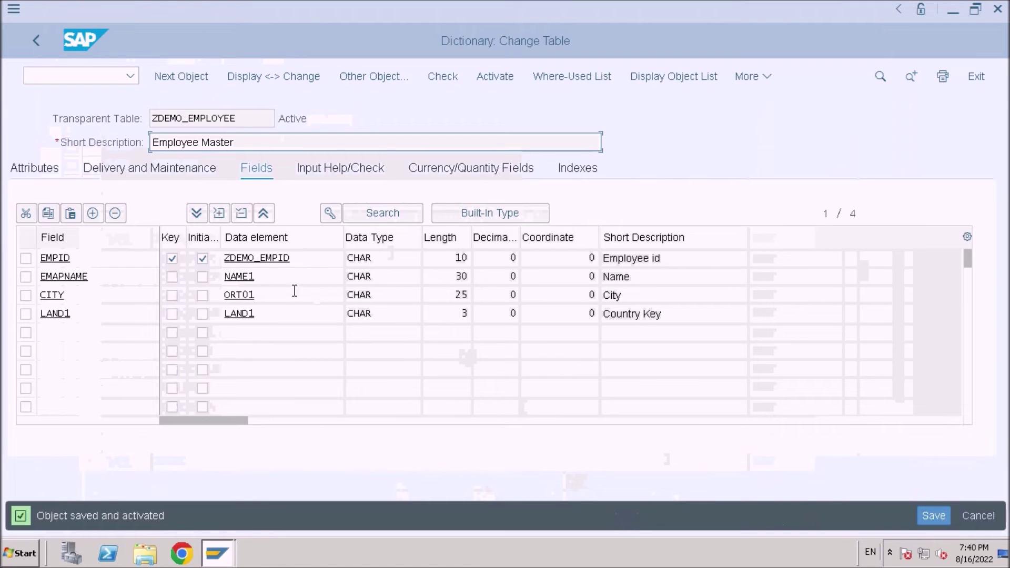
click(303, 319)
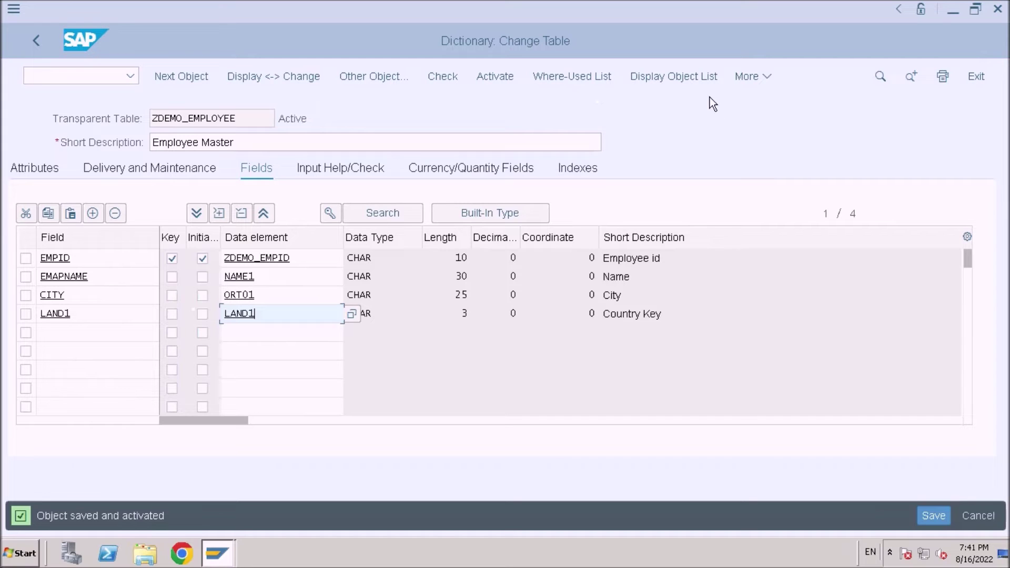
- Open the Table Maintenance Generator for the table ZDEMO_EMPLOYEE
click(766, 75)
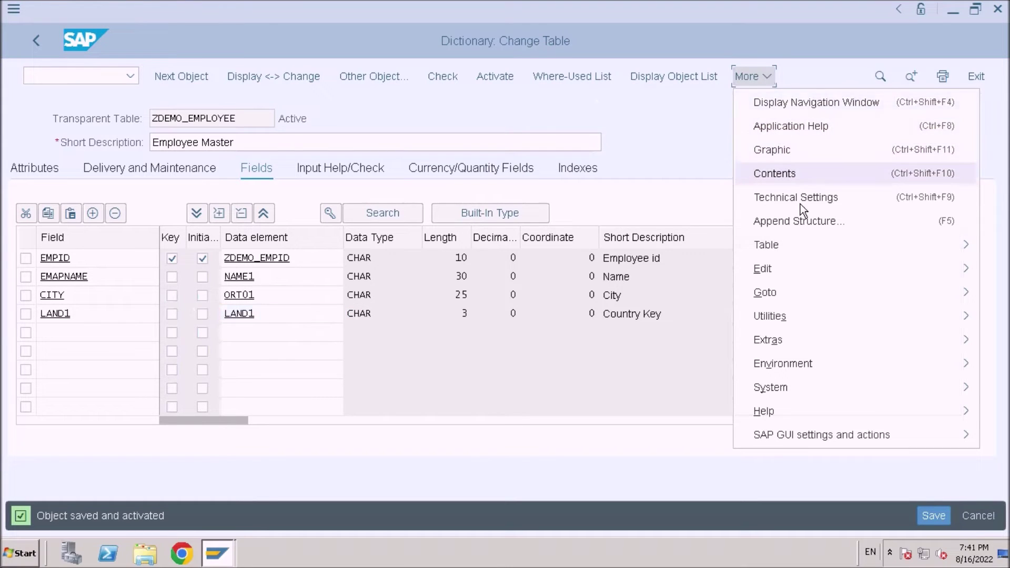
mouse_move(790, 317)
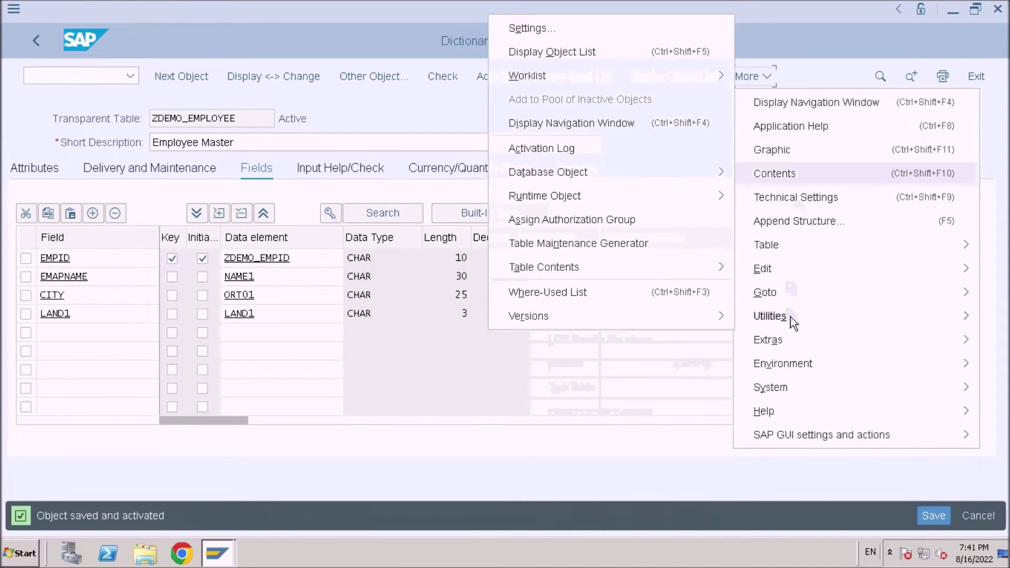
click(414, 103)
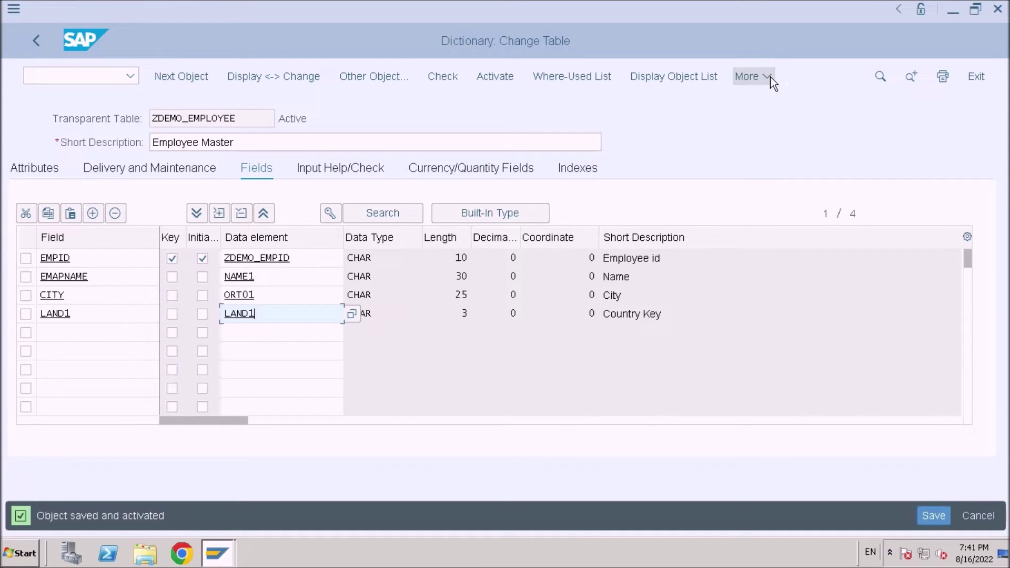
click(769, 78)
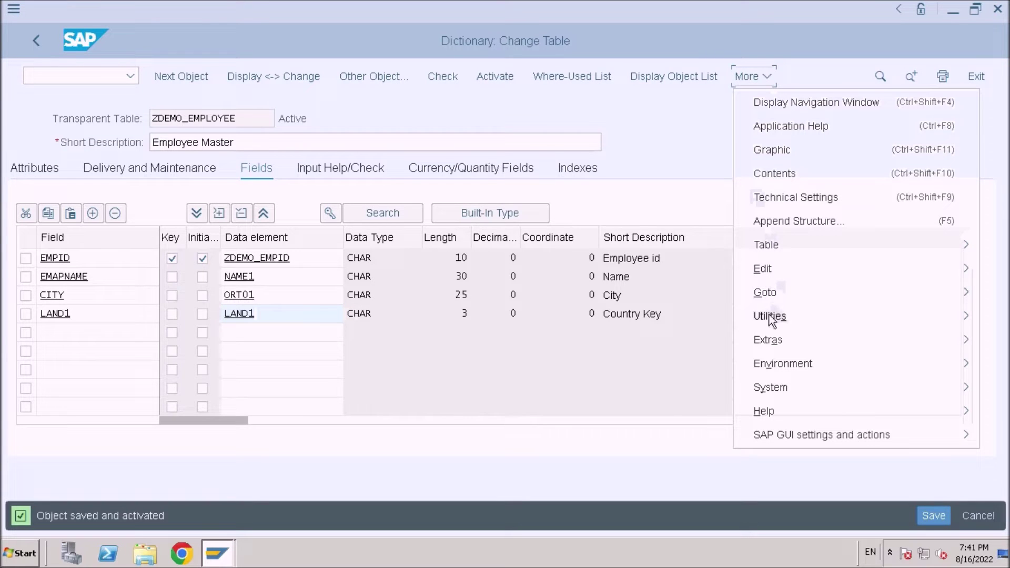
click(769, 317)
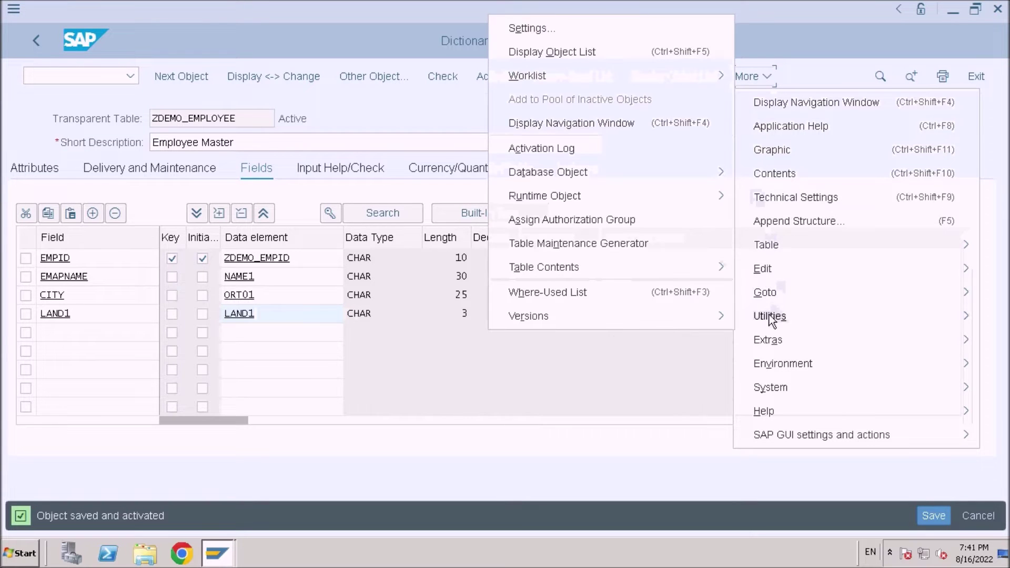
click(651, 241)
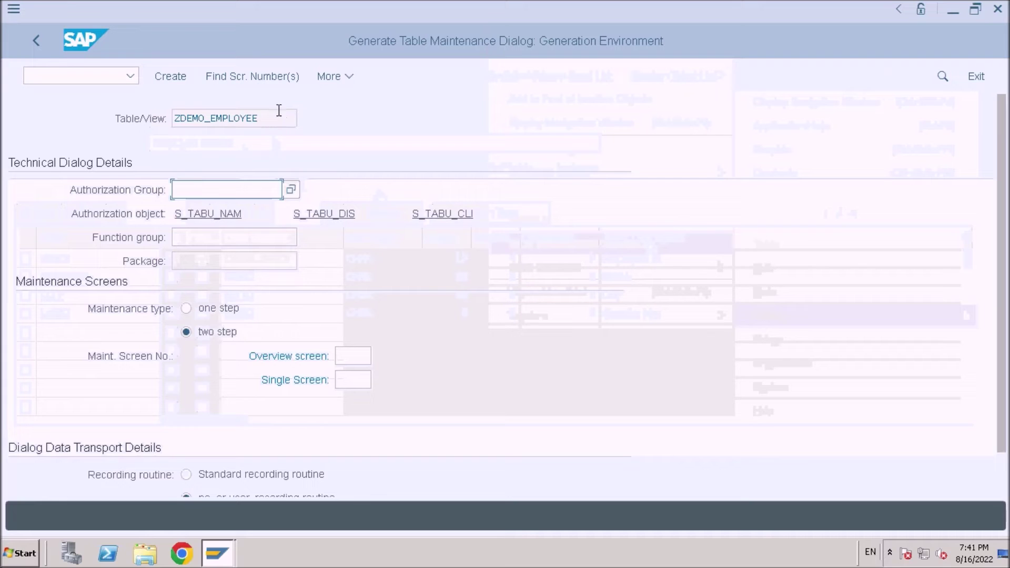
drag(277, 117, 92, 125)
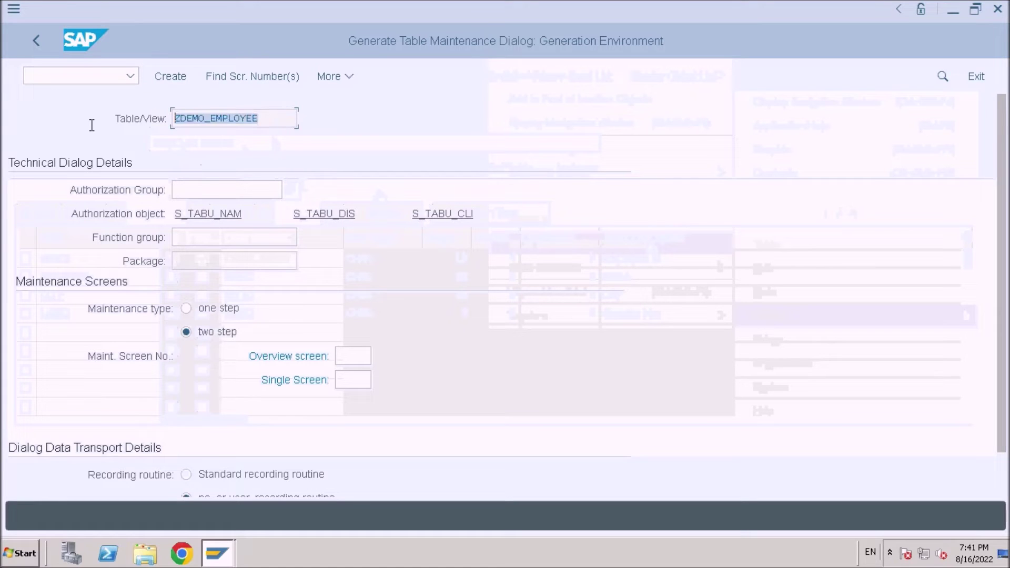
- Set the authorization group of the maintenance dialog to &NC& (w/o auth. group), choosing it from the possible entries
click(268, 188)
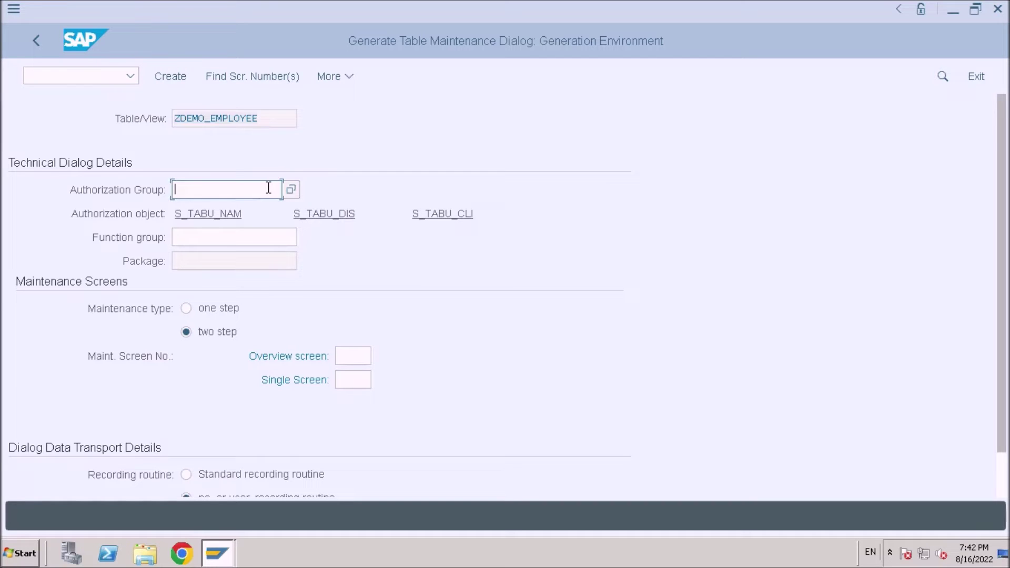
click(284, 196)
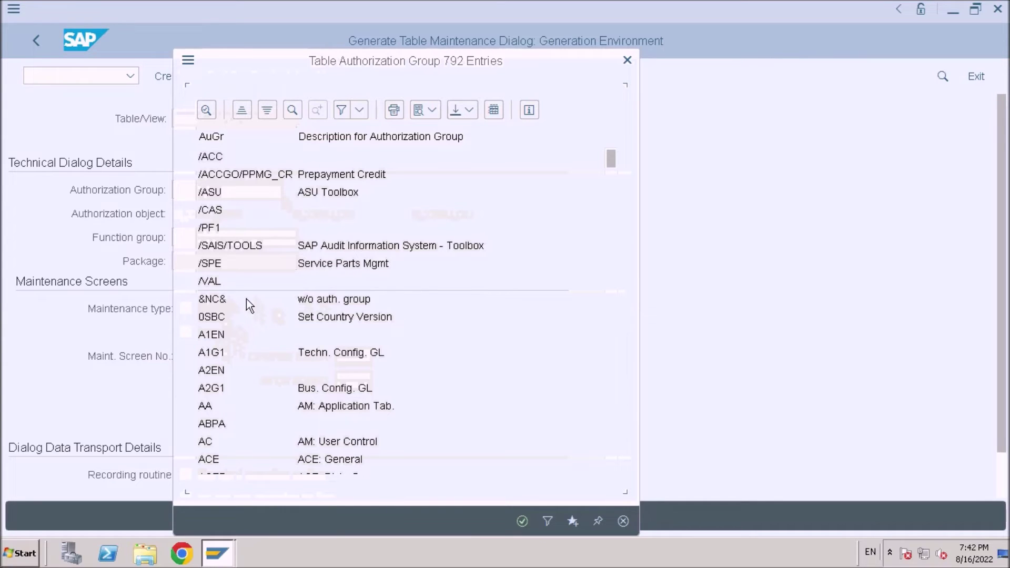
double_click(228, 295)
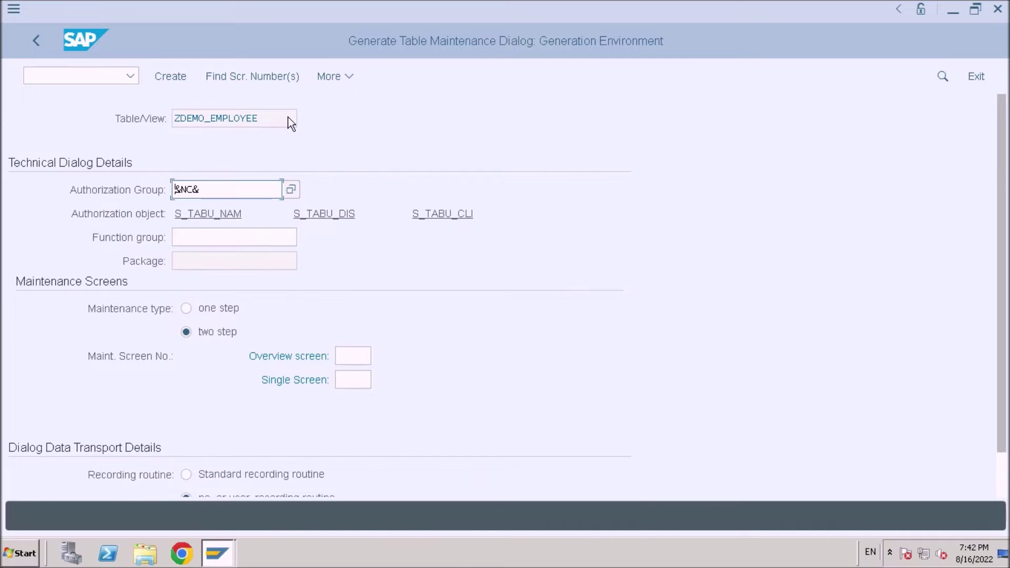
- Set the function group to the table's own name, ZDEMO_EMPLOYEE, and confirm the technical dialog details
drag(288, 117, 88, 126)
key(ctrl+c)
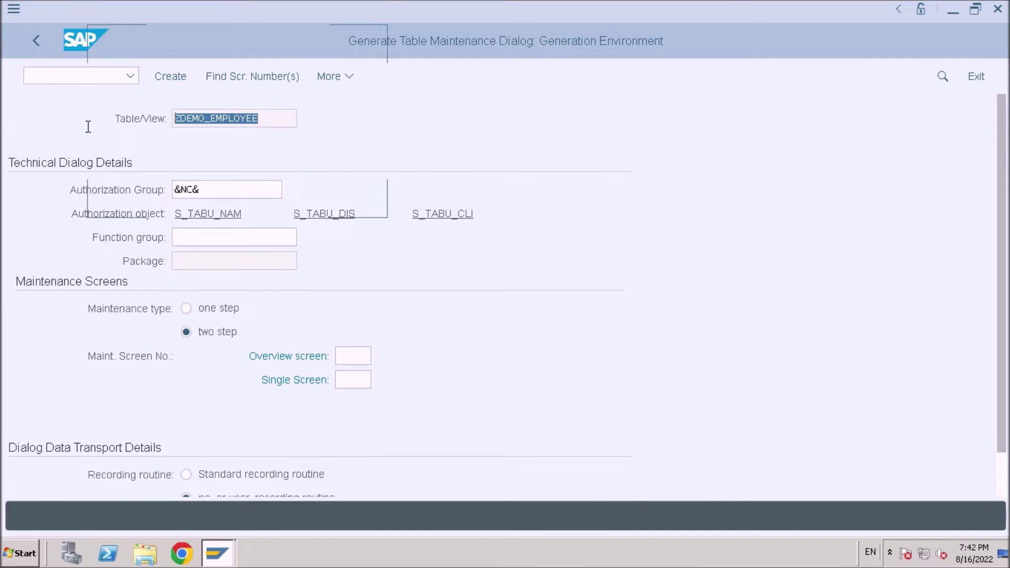
click(202, 237)
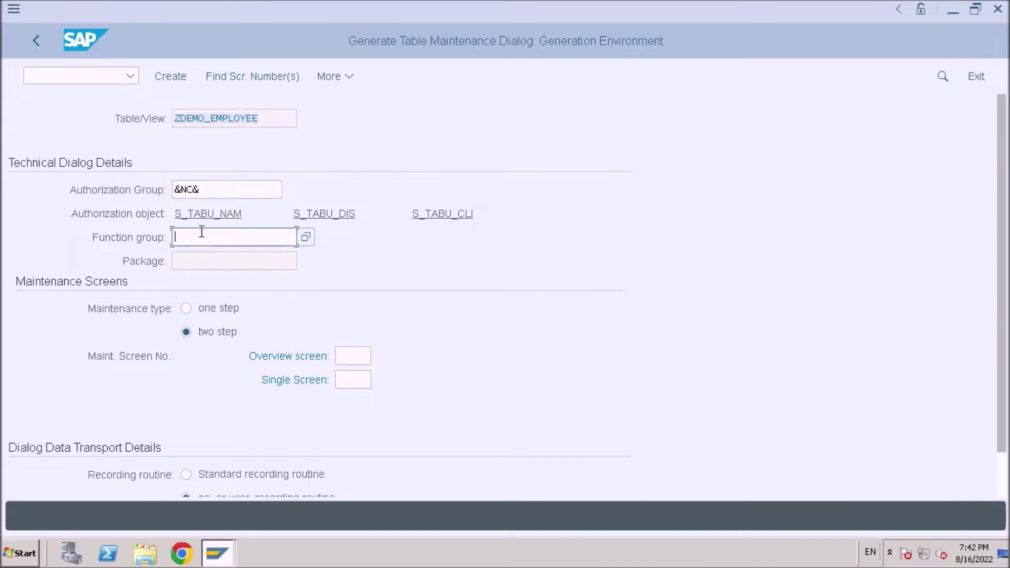
key(ctrl+v)
drag(273, 237, 74, 238)
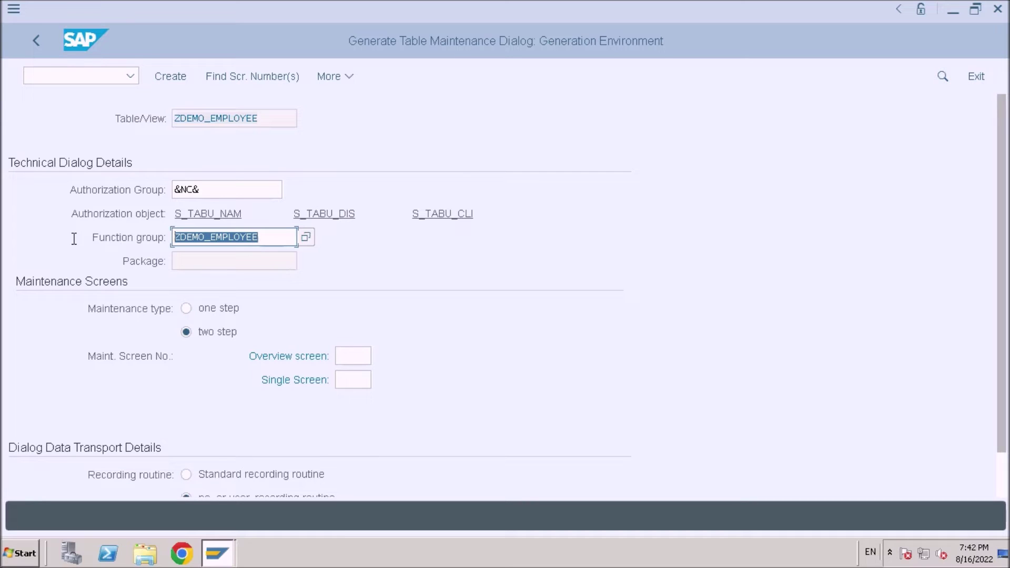
click(267, 126)
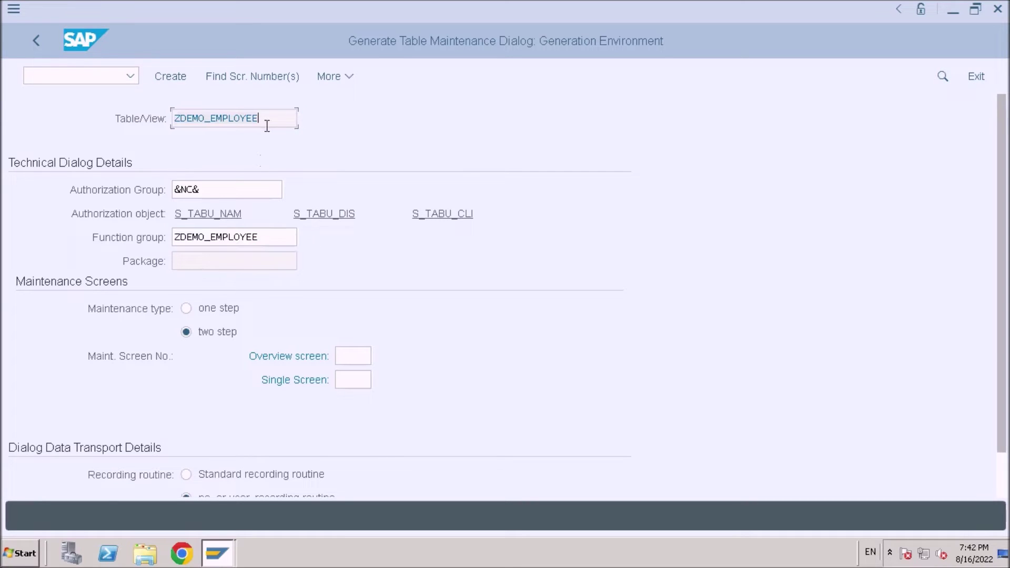
drag(267, 234, 128, 231)
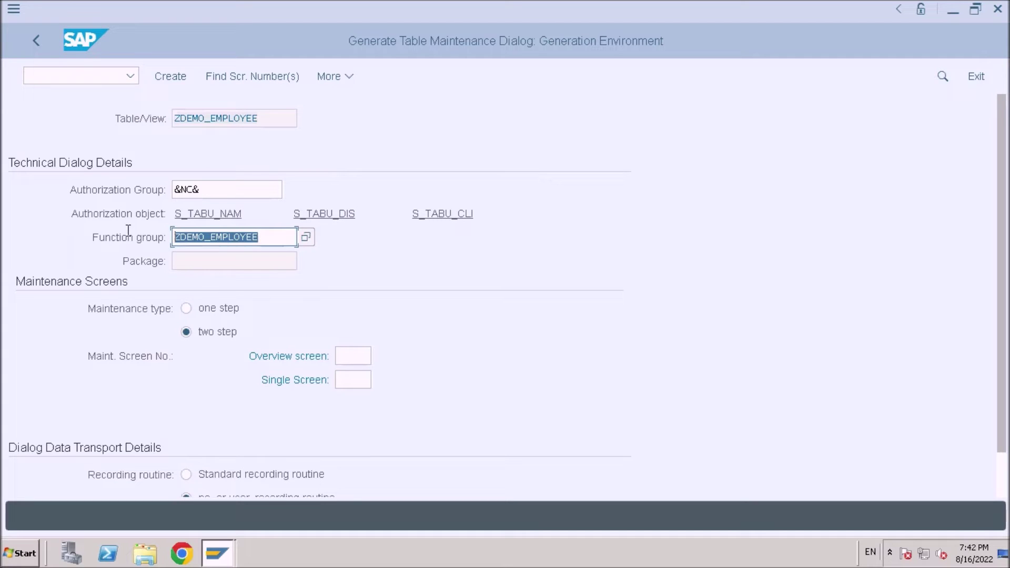
drag(271, 117, 88, 121)
click(273, 238)
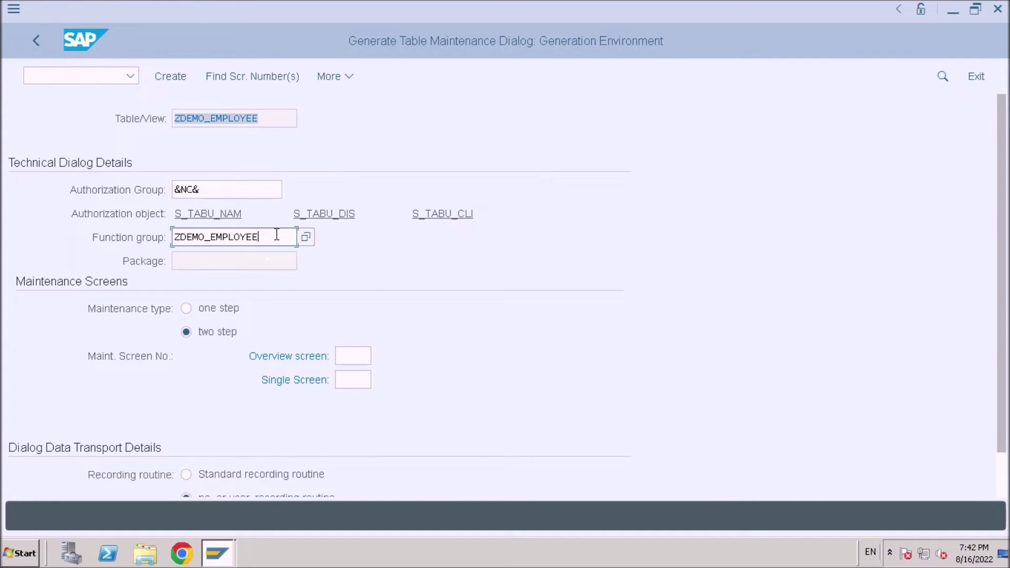
drag(276, 234, 73, 234)
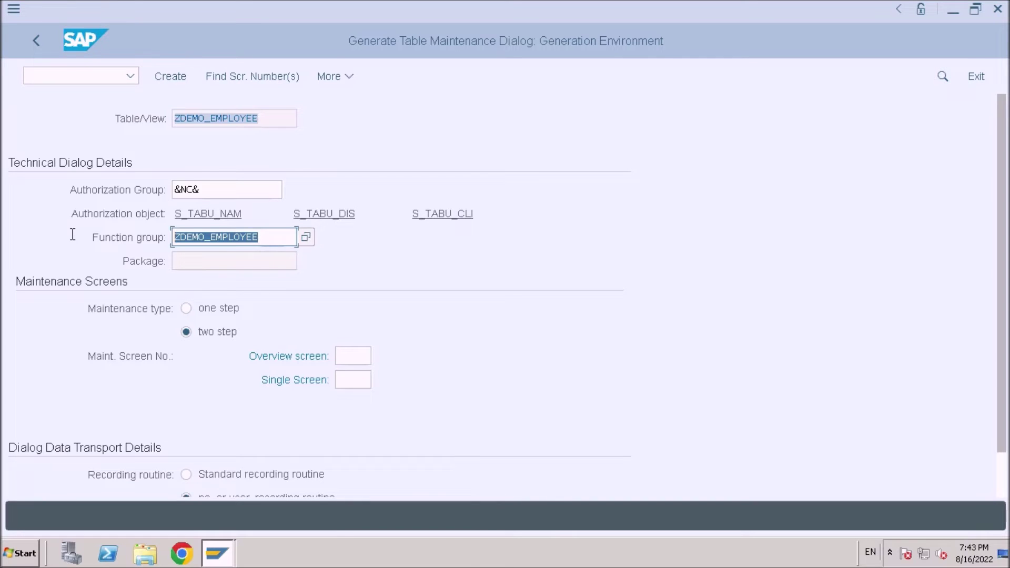
key(Return)
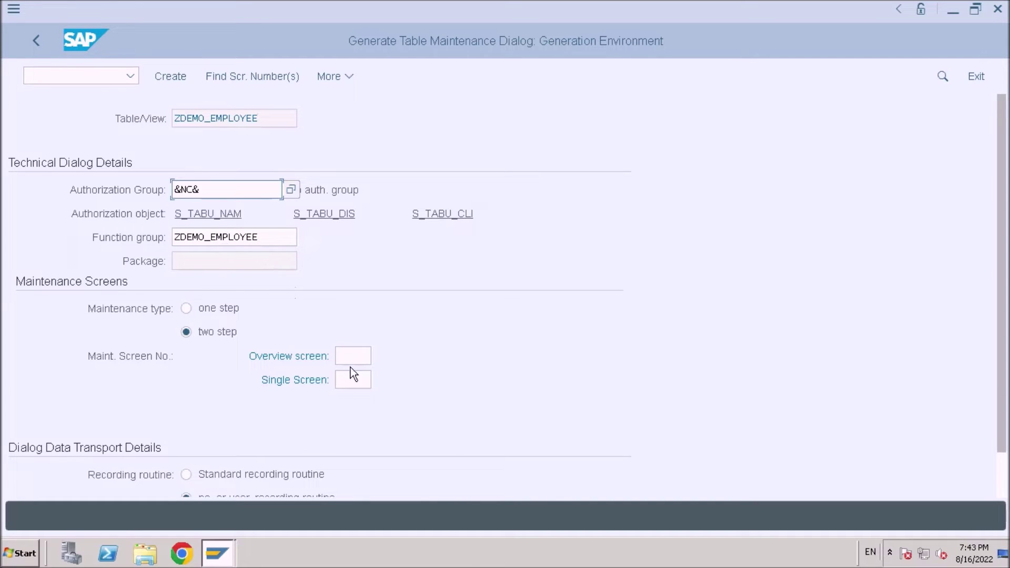
- Choose the one step maintenance type and enter 100 as the overview screen number
click(190, 314)
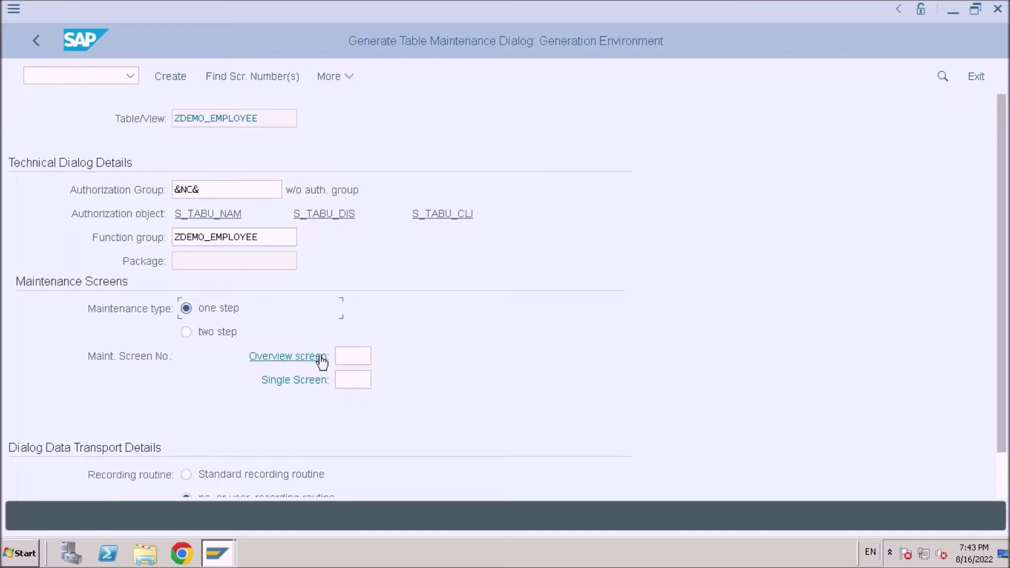
click(355, 356)
text(100)
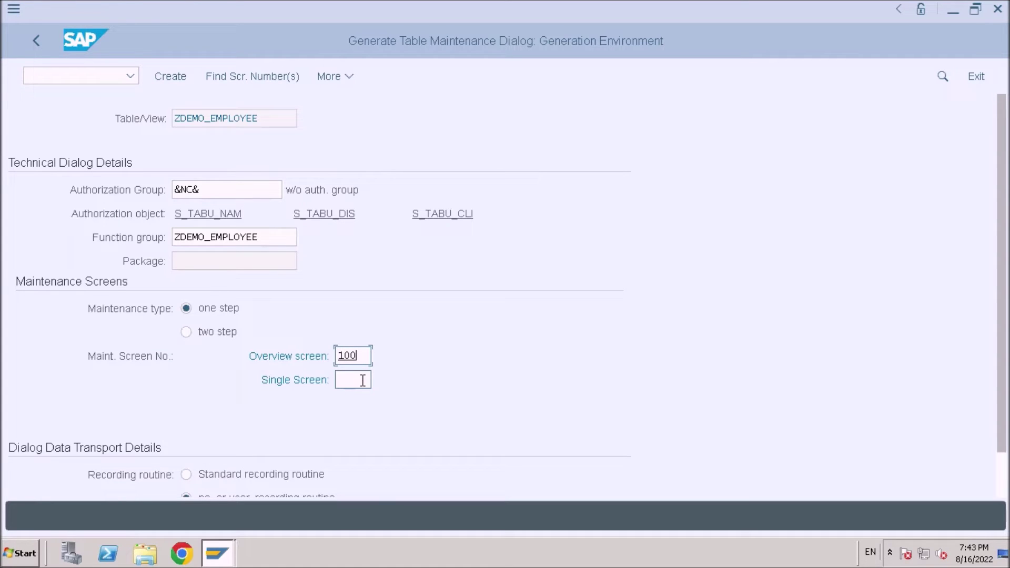
- Have the system propose the maintenance screen number, filling the overview screen with 1
click(248, 75)
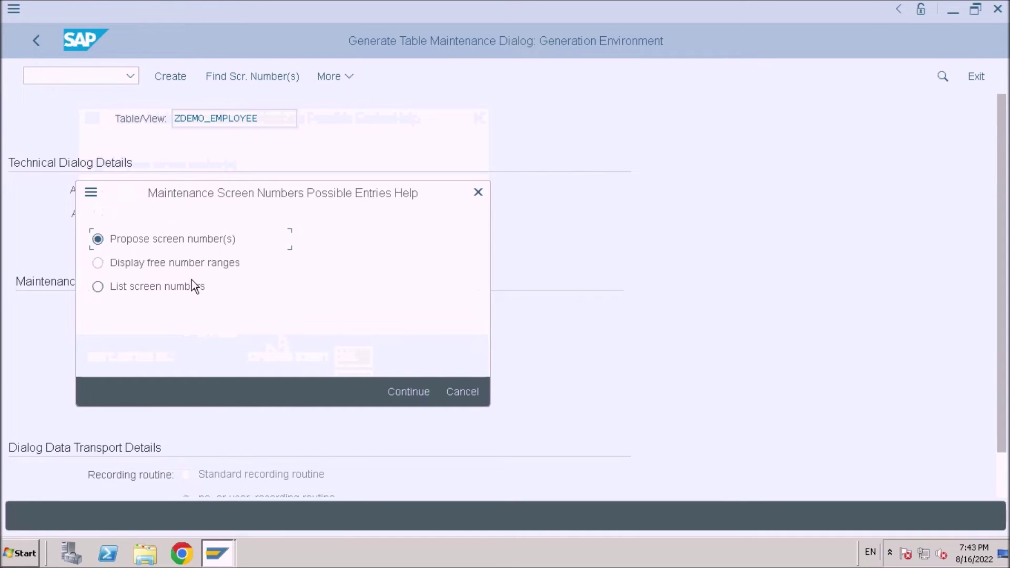
click(390, 391)
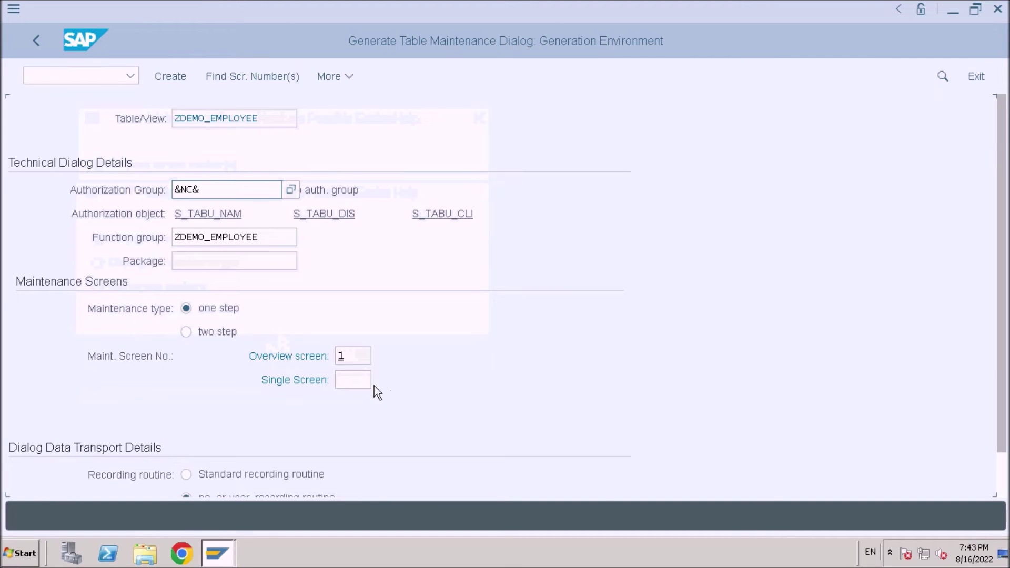
double_click(255, 240)
click(359, 362)
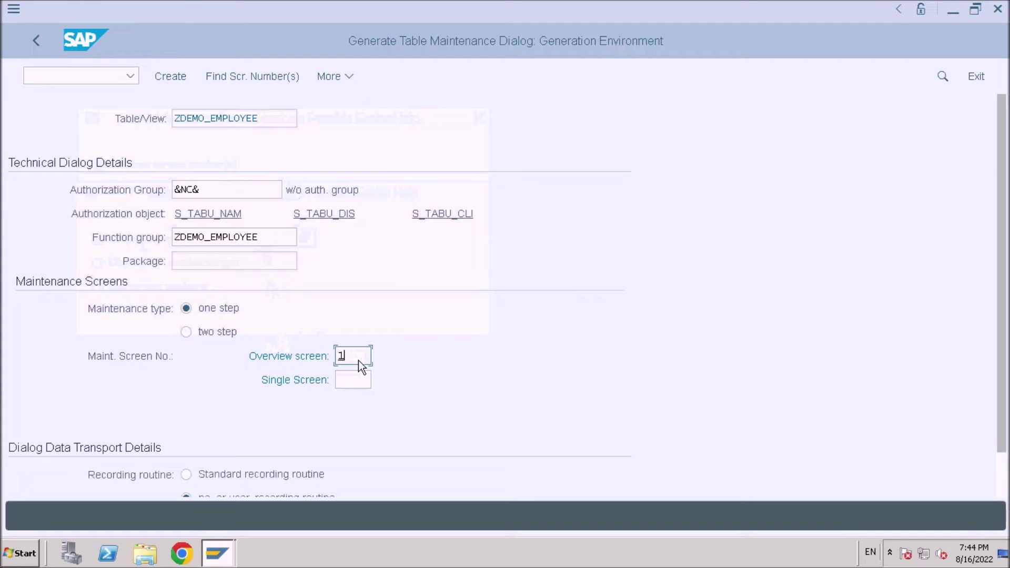
click(257, 240)
double_click(217, 235)
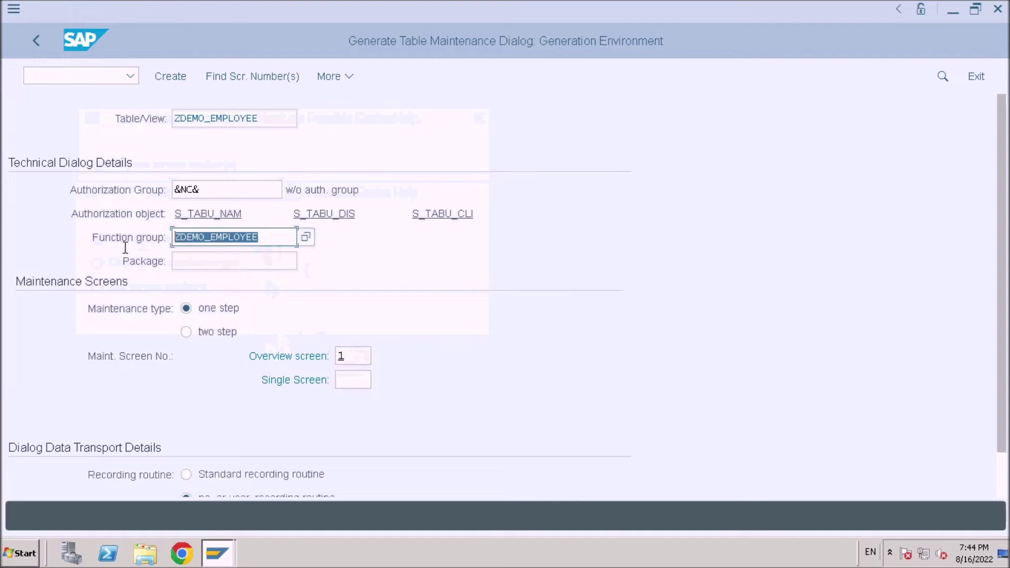
click(268, 240)
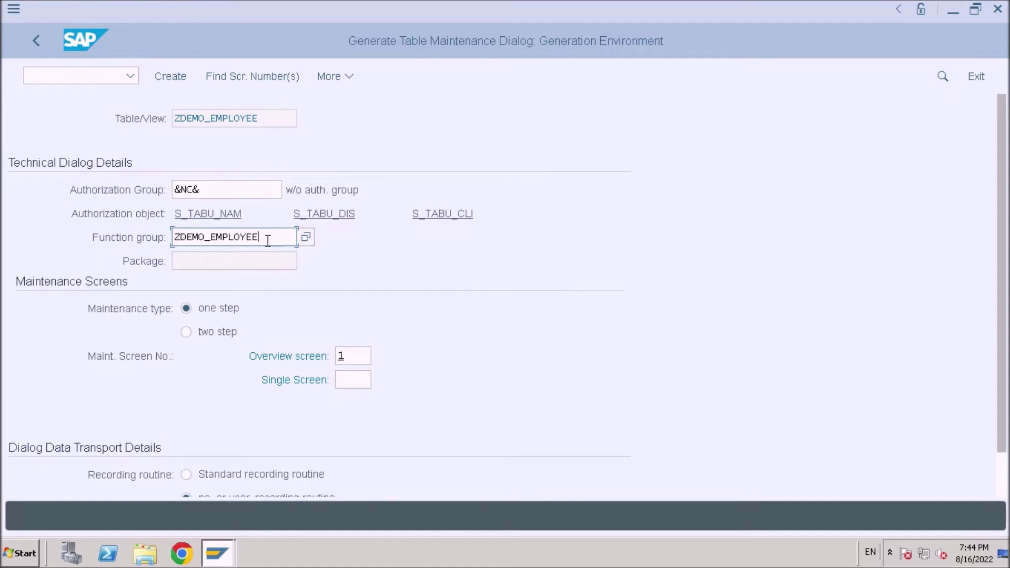
click(358, 354)
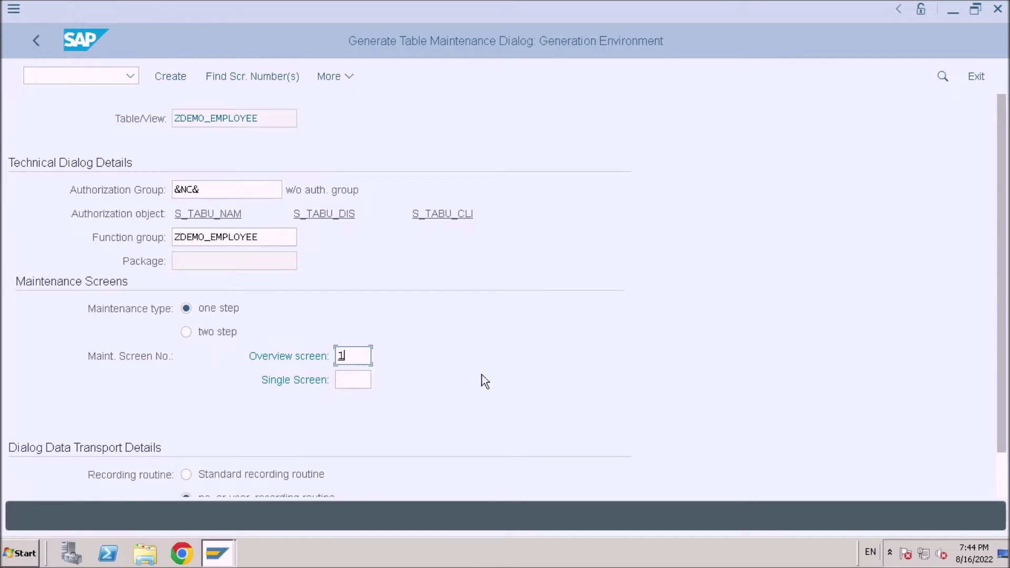
scroll(494, 379, down, 1)
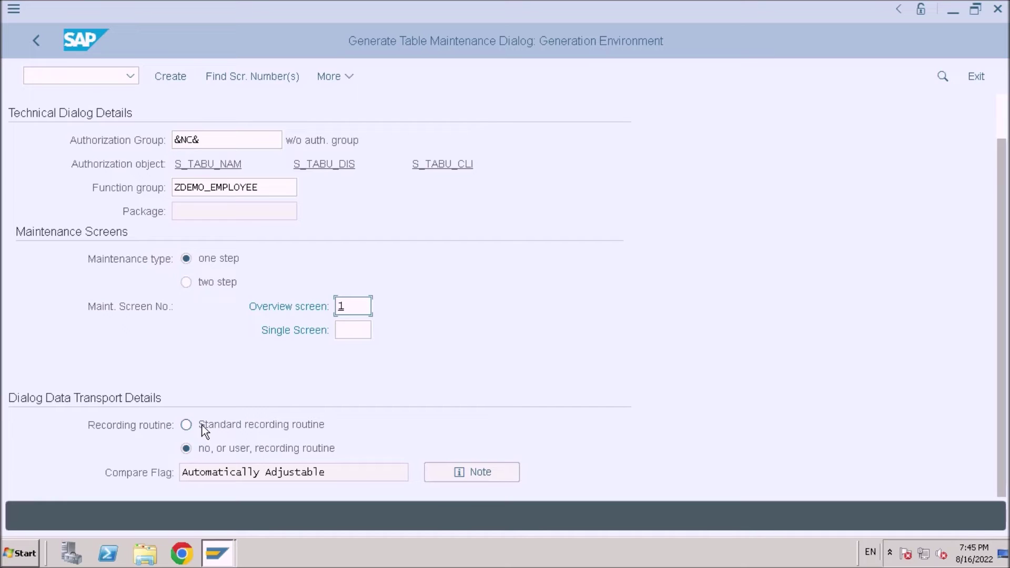
- Set the recording routine to no, or user, recording routine and create the maintenance dialog for the table
click(208, 453)
scroll(771, 361, up, 1)
scroll(771, 360, down, 1)
click(181, 82)
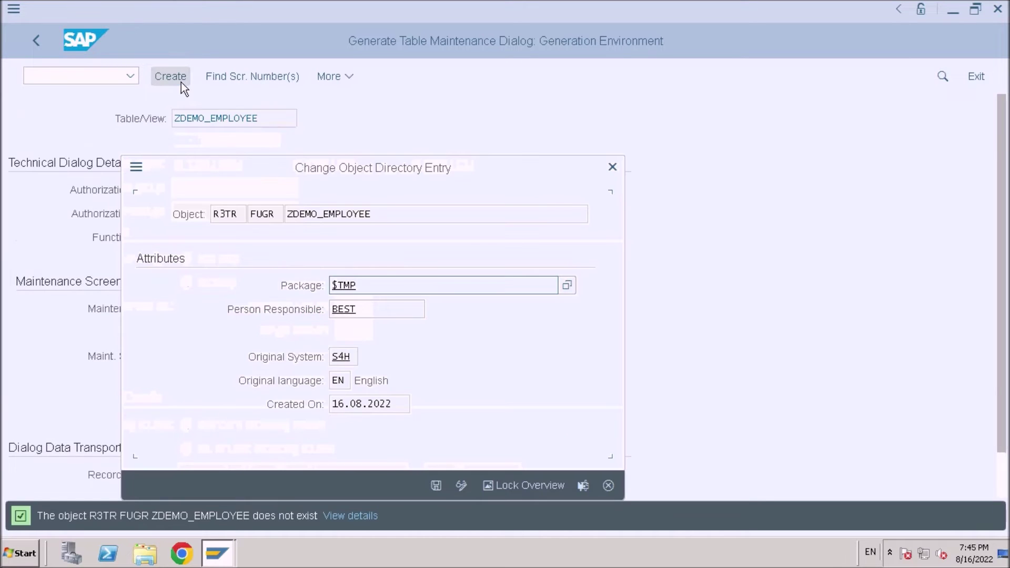
- Assign the function group and the maintenance object to package $TMP and save the maintenance dialog
click(436, 487)
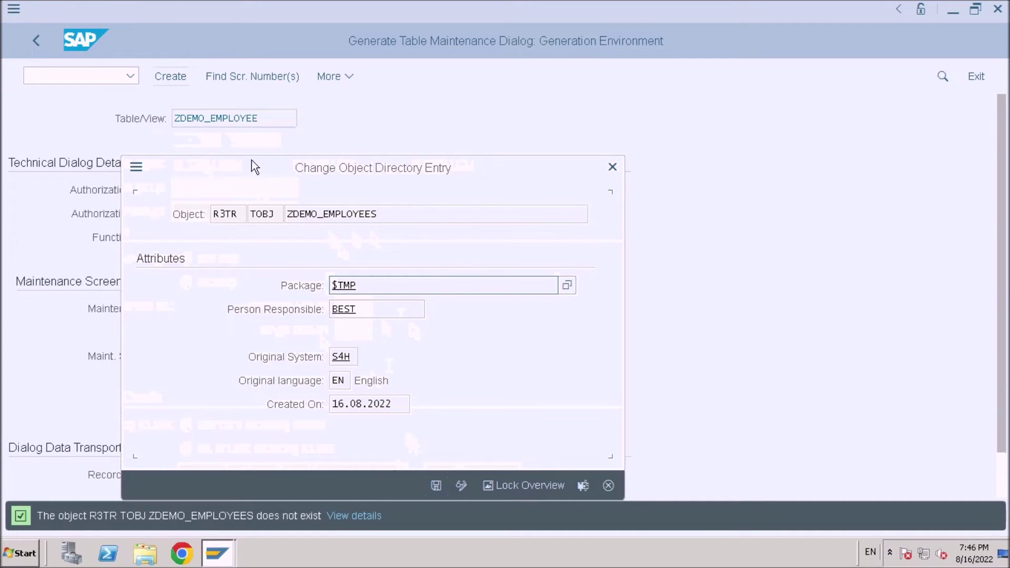
click(371, 289)
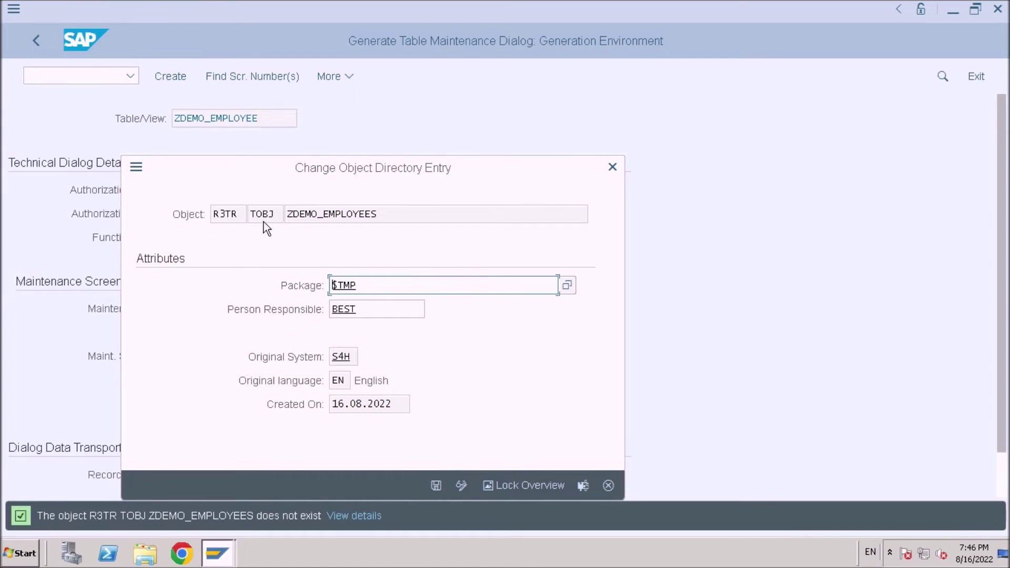
click(437, 485)
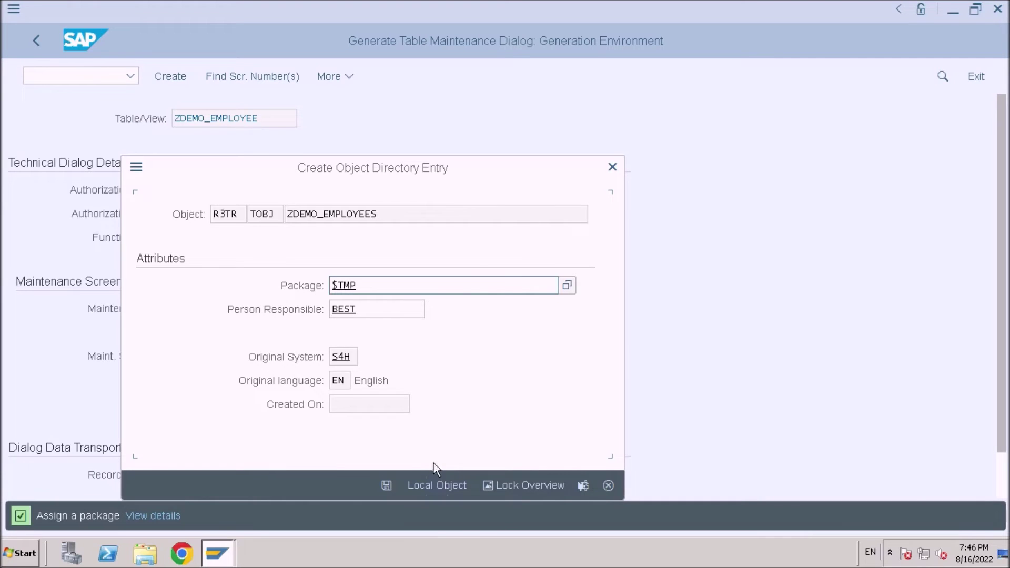
click(390, 487)
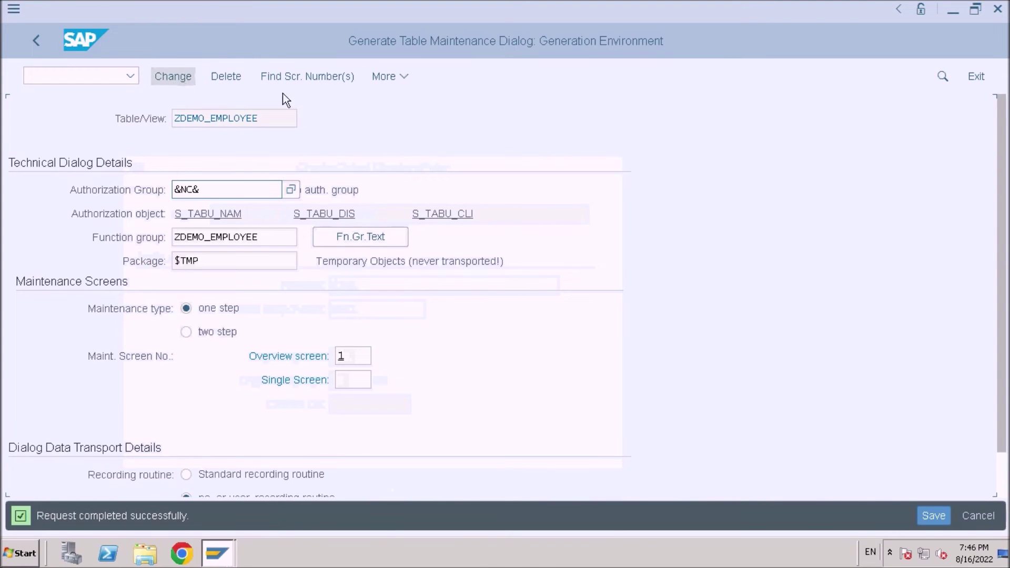
click(940, 516)
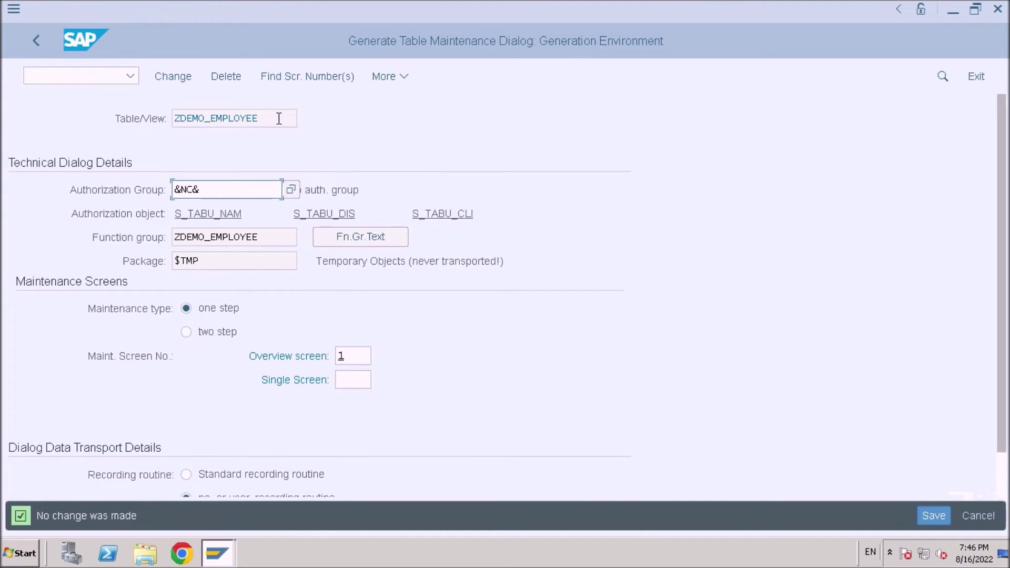
- Copy the table name ZDEMO_EMPLOYEE and open transaction SM30 in a new session
drag(271, 118, 89, 118)
key(ctrl+c)
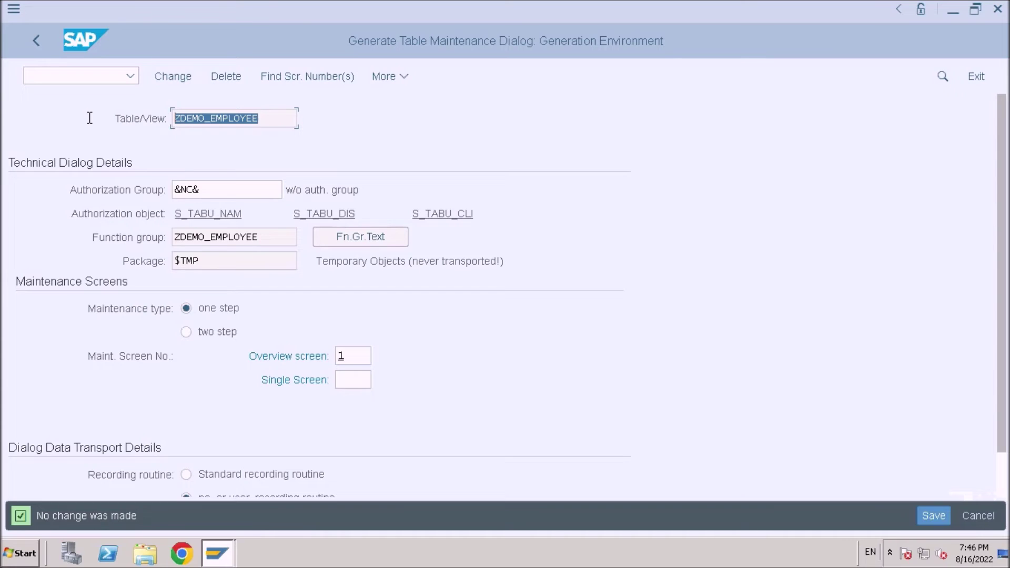
click(91, 77)
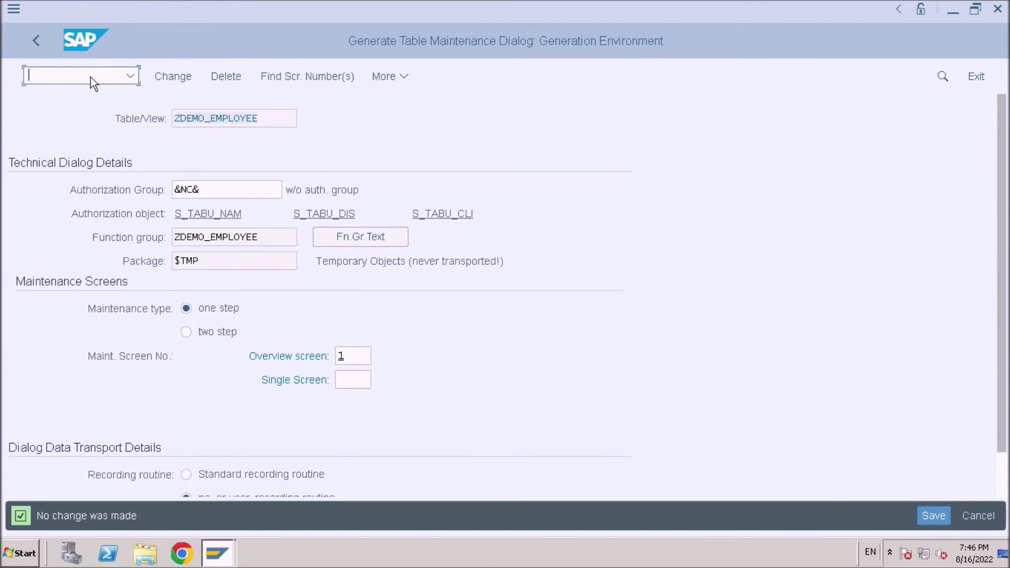
text(/osm30)
key(Return)
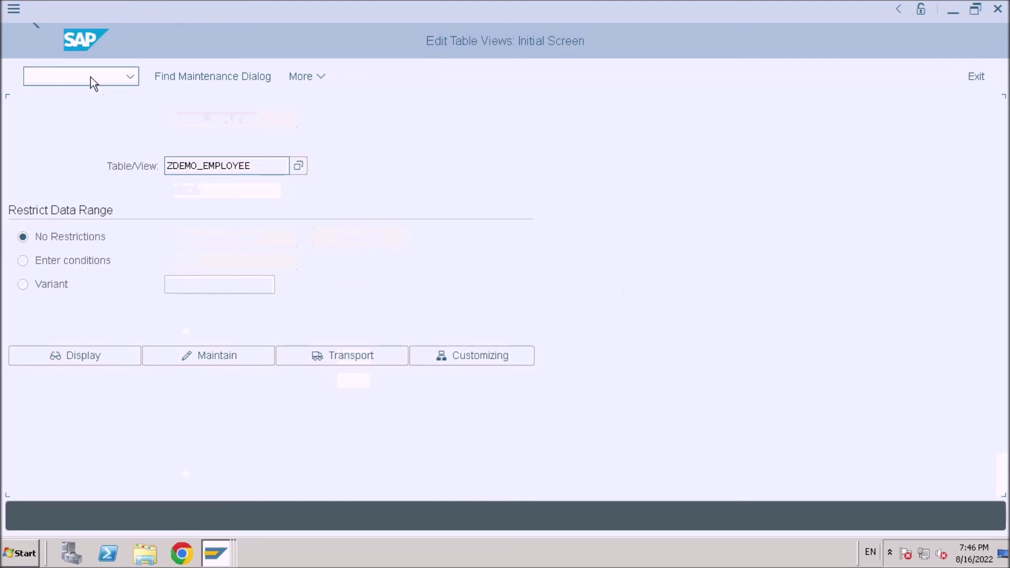
- Enter ZDEMO_EMPLOYEE as the table and open it for maintenance, accepting the cross-client notice
drag(261, 172, 20, 156)
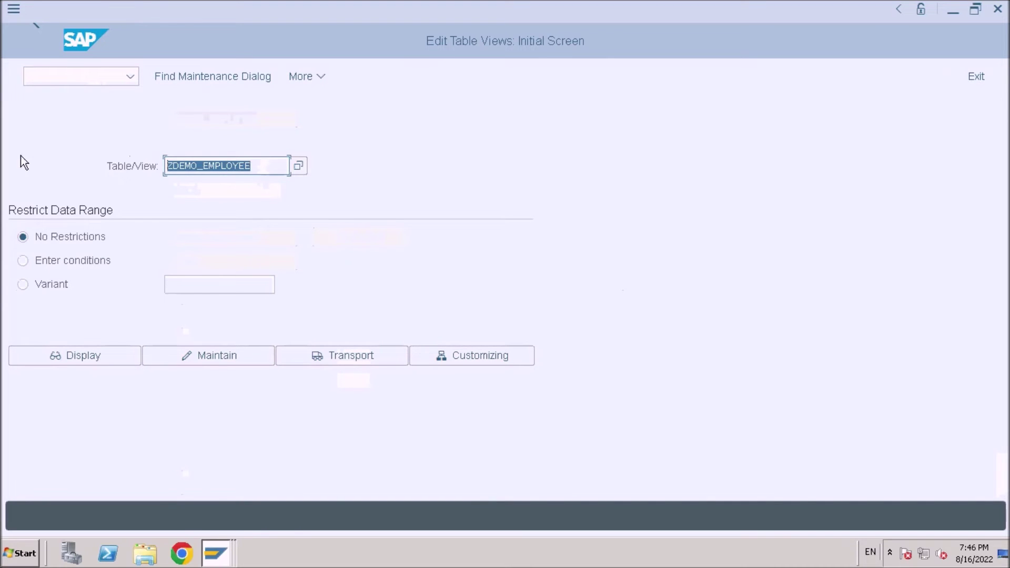
key(ctrl+v)
click(199, 356)
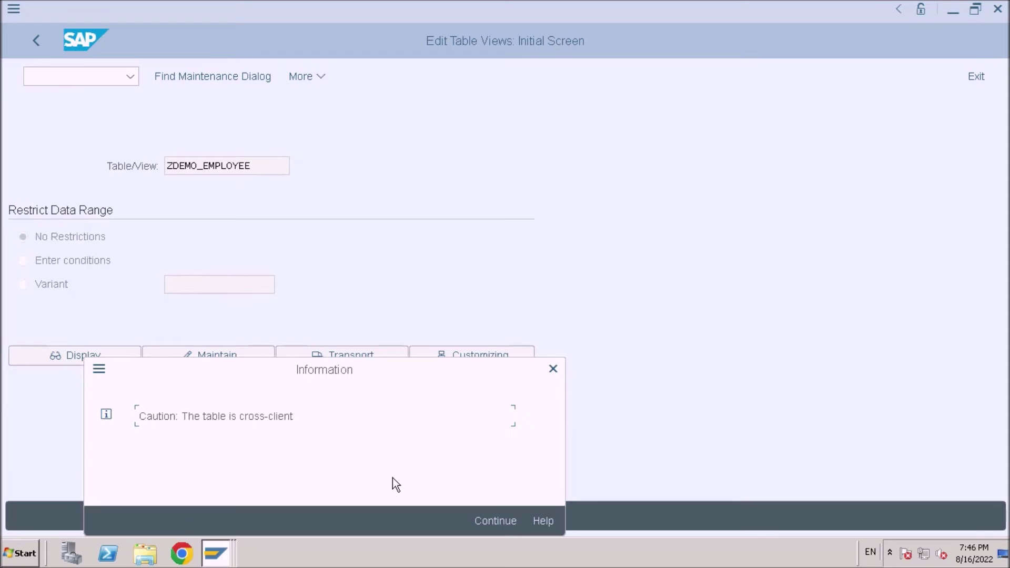
click(490, 518)
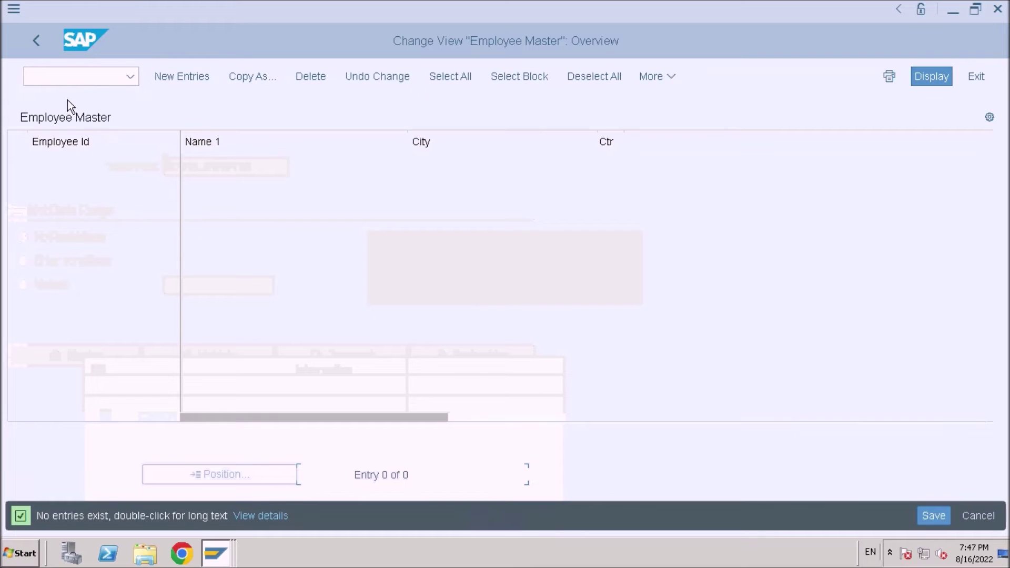
- Add a new entry with employee ID 100, name Test name of 100, city Hyderabad and country IN
click(184, 76)
text(100)
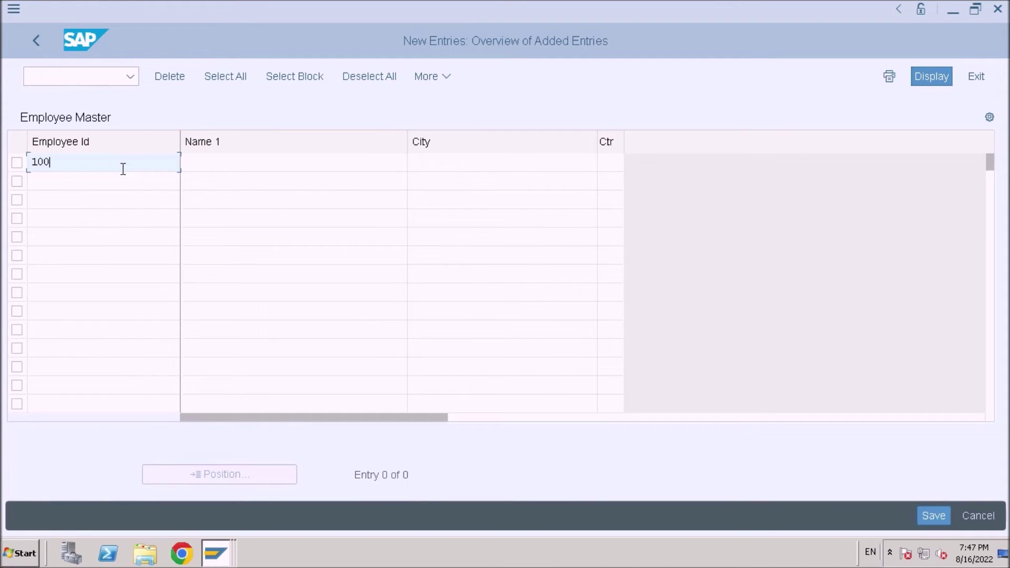
key(Tab)
text(Test name of 100)
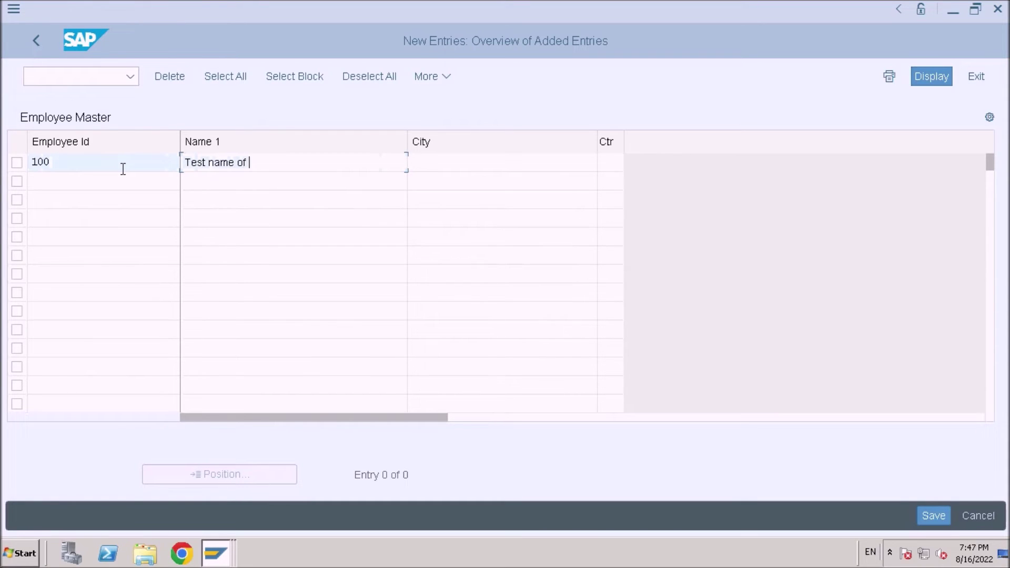
key(Tab)
text(Hyderabad)
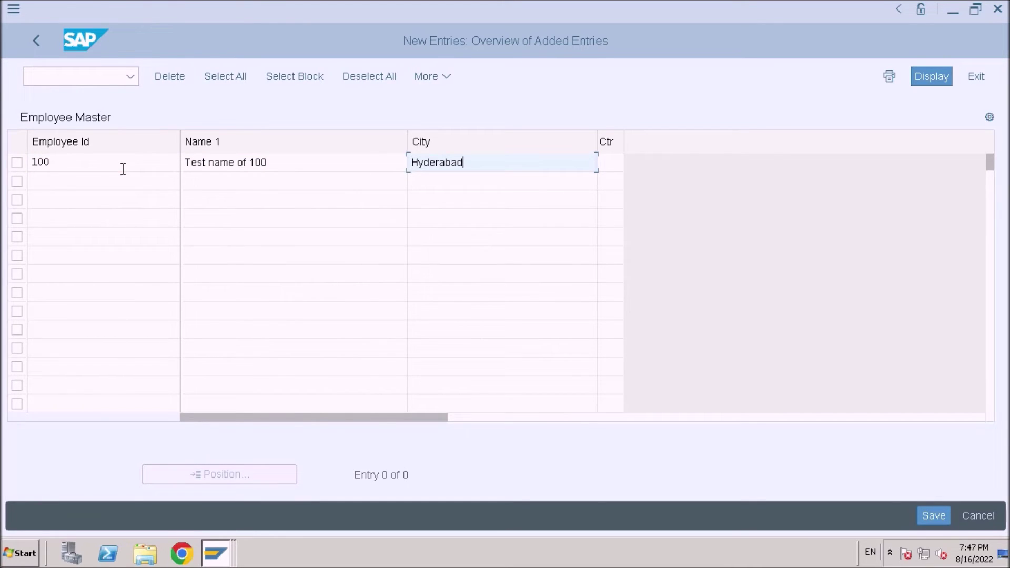
click(602, 160)
text(IN)
- Start a second entry with employee ID 101 and name Test name of 101, reusing the first entry's name
click(71, 178)
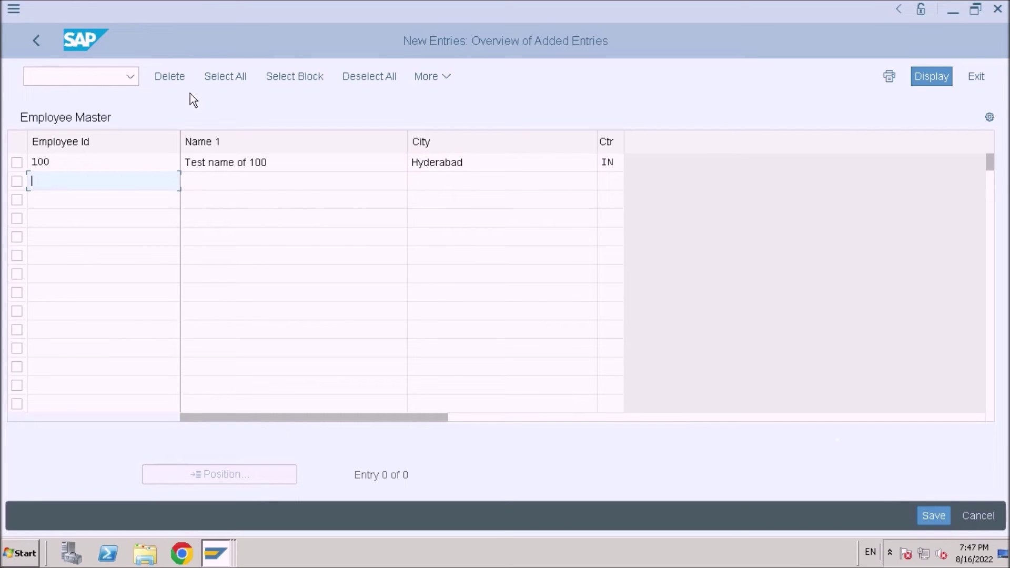
text(101)
click(229, 179)
drag(294, 160, 19, 159)
key(ctrl+c)
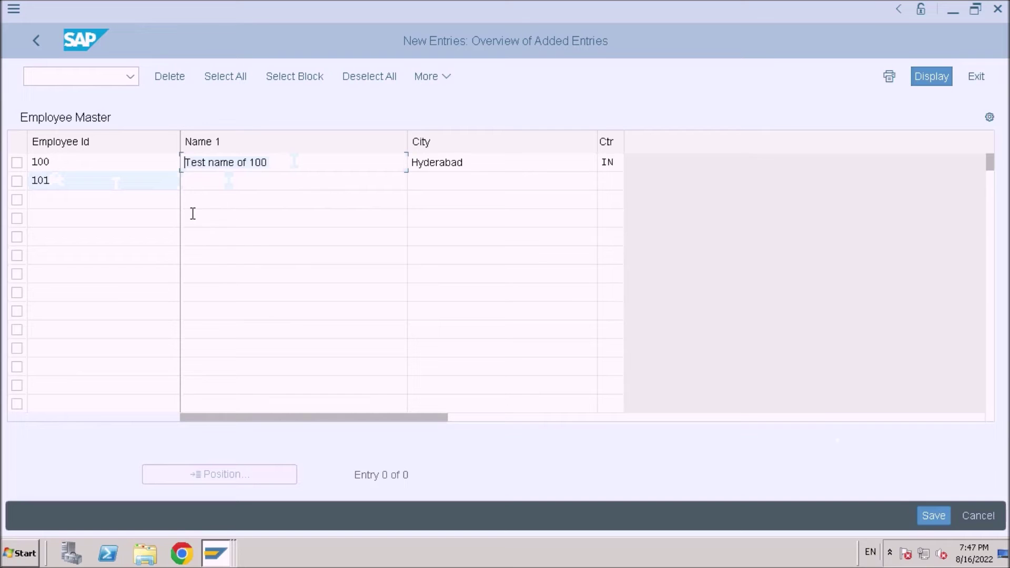
click(205, 184)
key(ctrl+v)
key(BackSpace)
text(1)
- Complete entry 101 with the copied city Hyderabad and country IN, and save the entries
click(500, 160)
key(shift+Home)
key(ctrl+c)
click(462, 181)
key(ctrl+v)
click(619, 184)
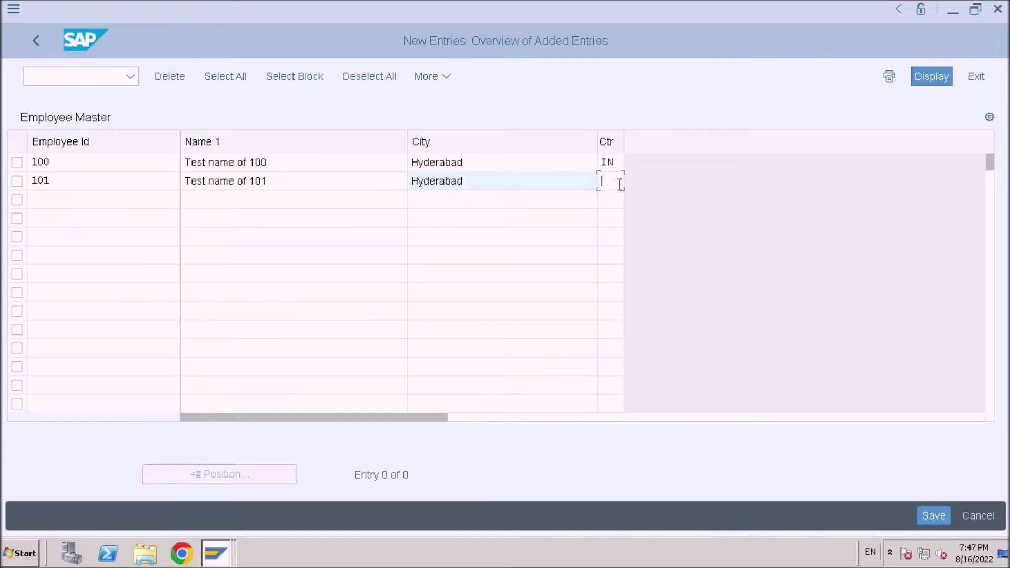
text(IN)
click(933, 515)
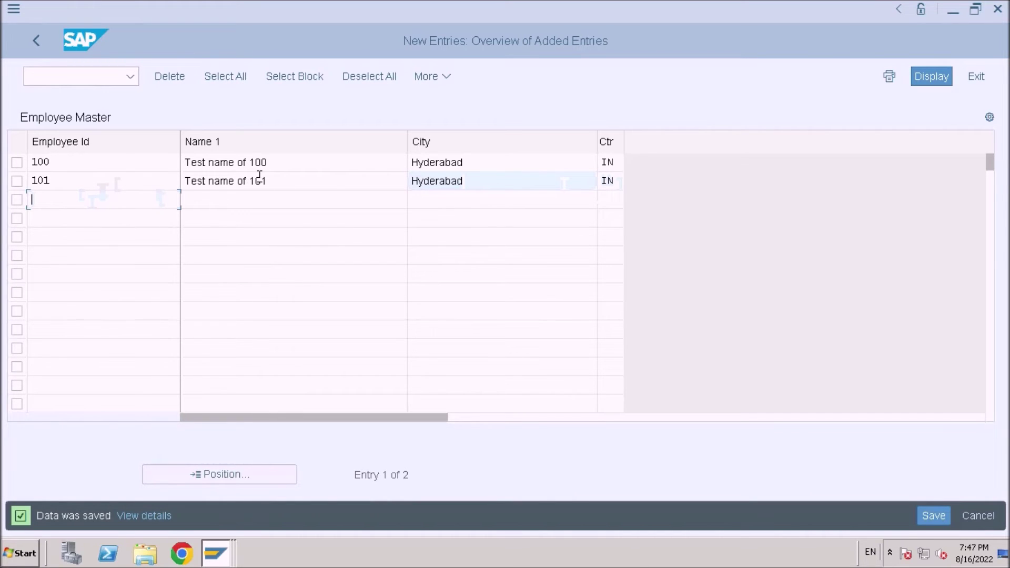
- Go back to the table definition in the other session and display the full contents of ZDEMO_EMPLOYEE
key(F3)
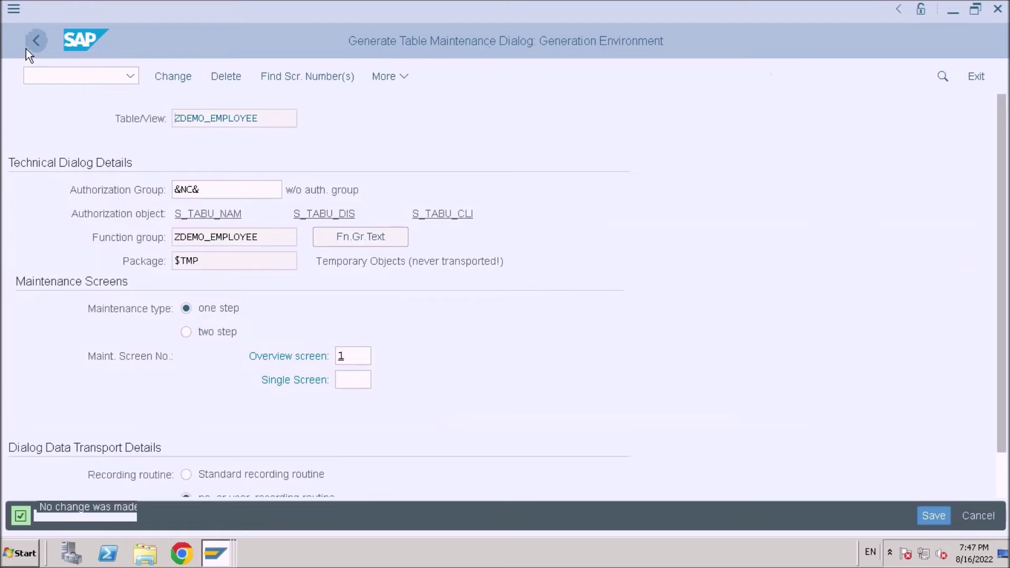
click(27, 48)
click(751, 77)
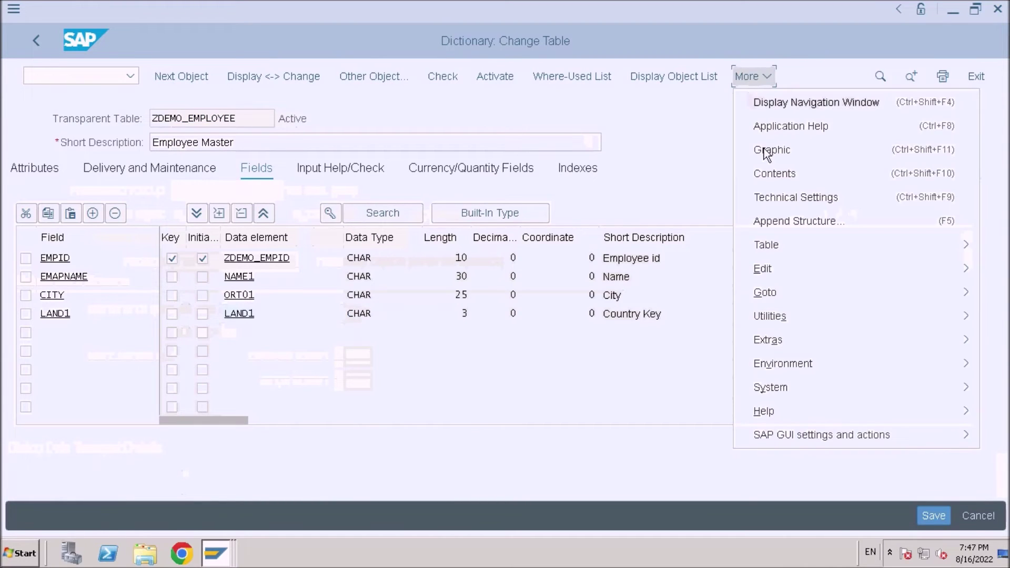
click(765, 152)
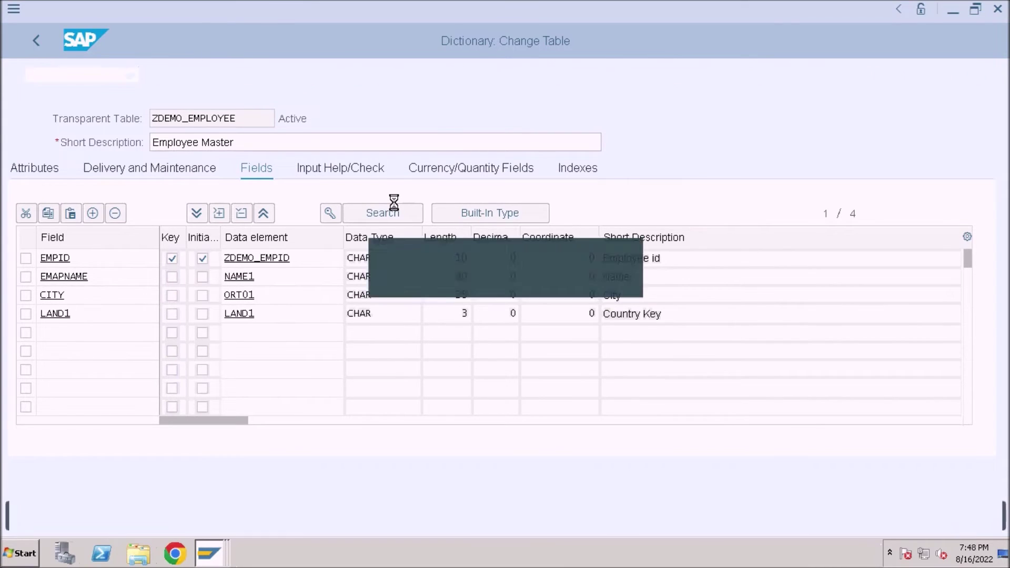
click(878, 516)
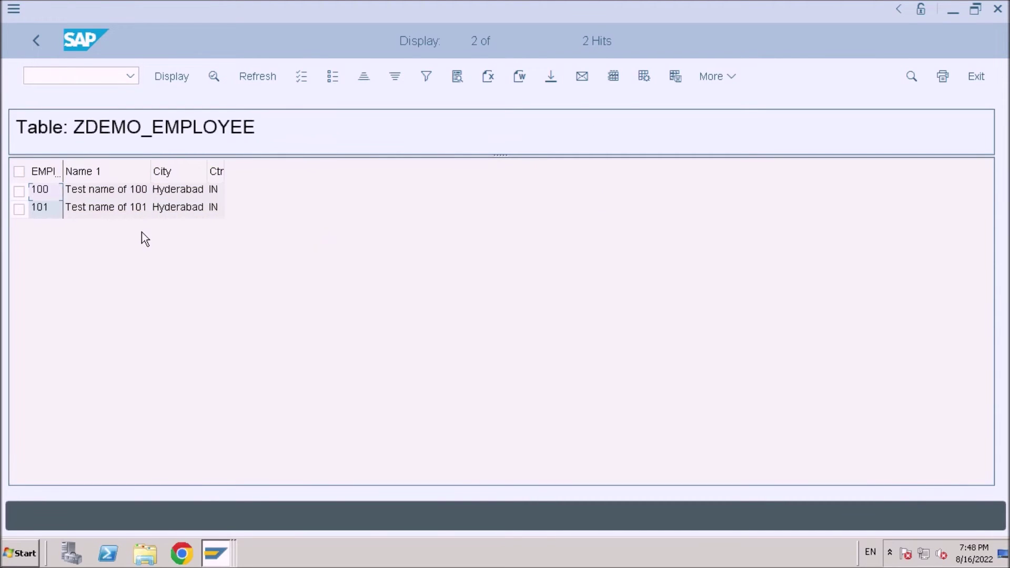
- Switch to the maintenance session, select both employee entries and clear the selection again
key(alt+Tab)
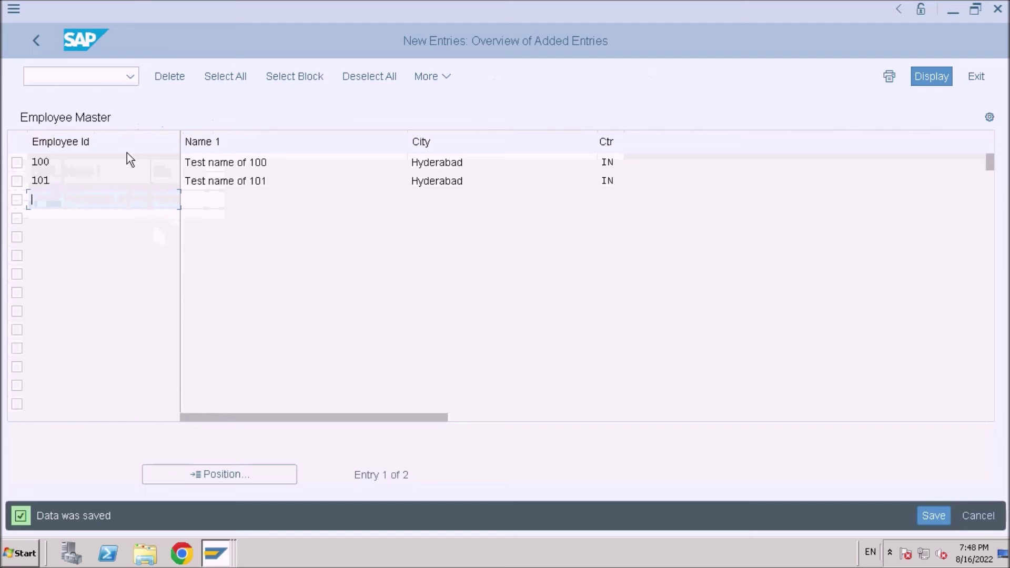
click(17, 181)
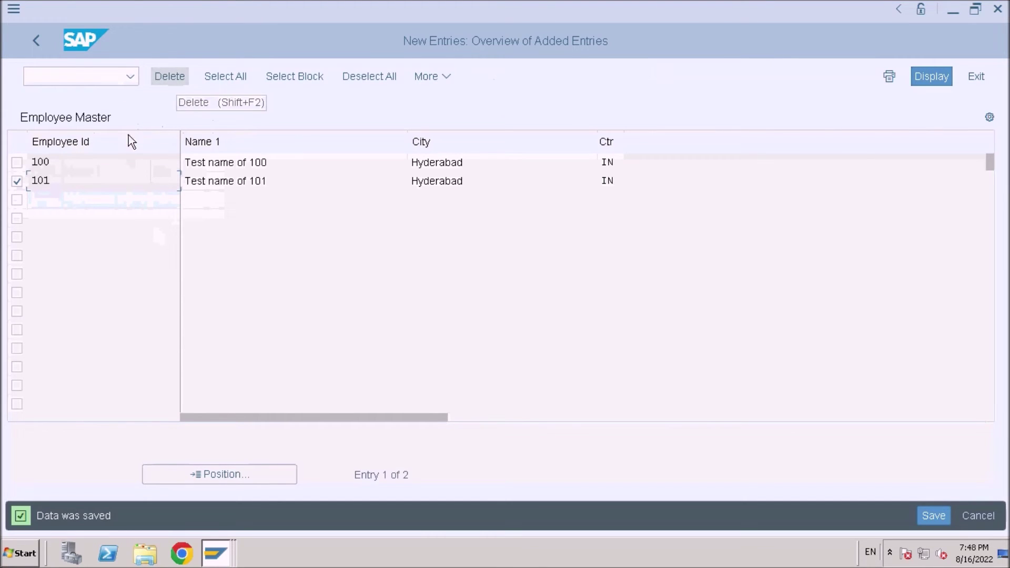
click(233, 75)
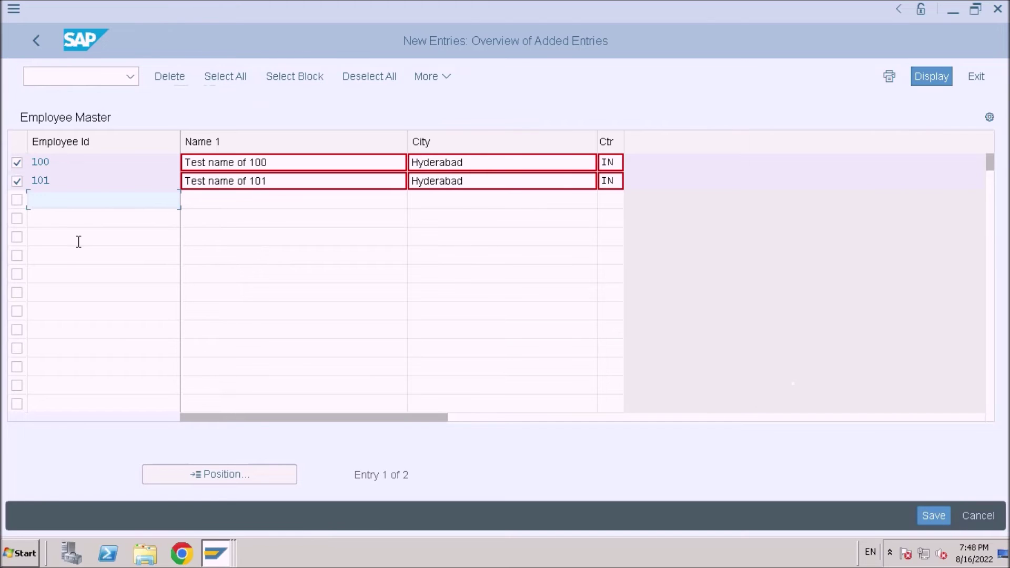
click(17, 162)
click(17, 182)
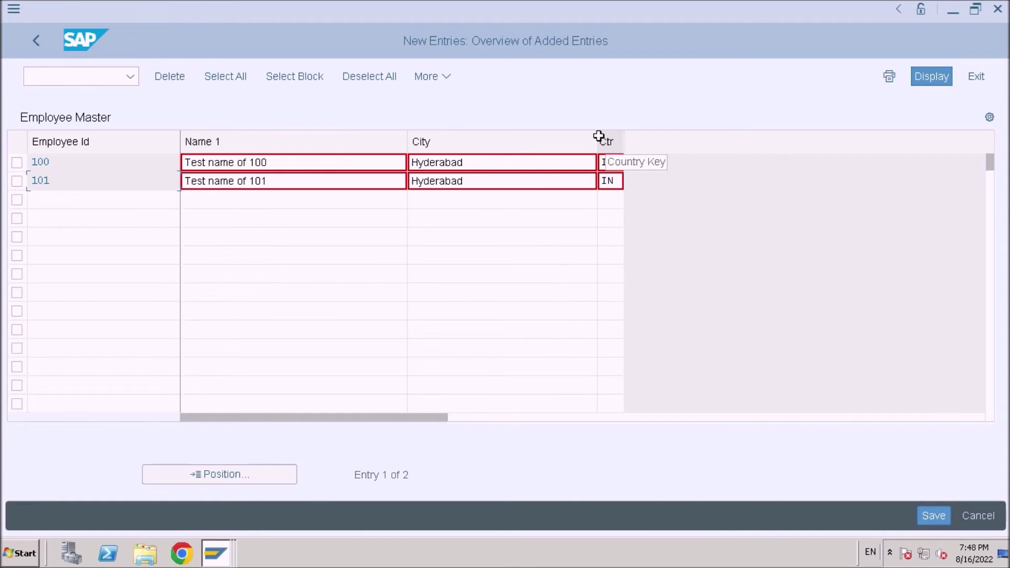
- Narrow the City column in the new entries table and go back to the Employee Master overview
drag(596, 136, 552, 134)
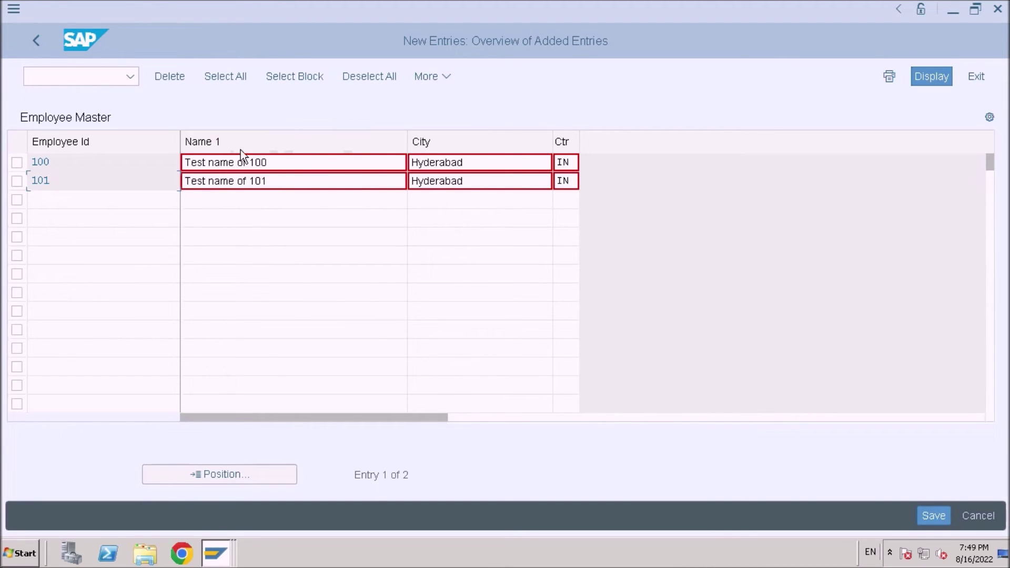
drag(442, 142, 605, 148)
click(36, 41)
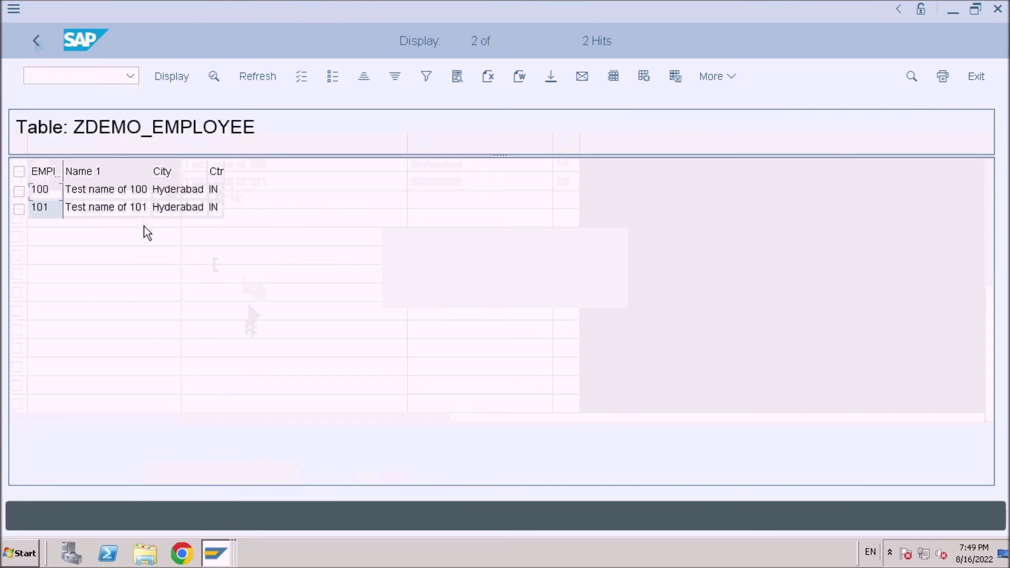
- Compare the Employee Master maintenance view with the table contents display by switching between the two sessions
click(224, 555)
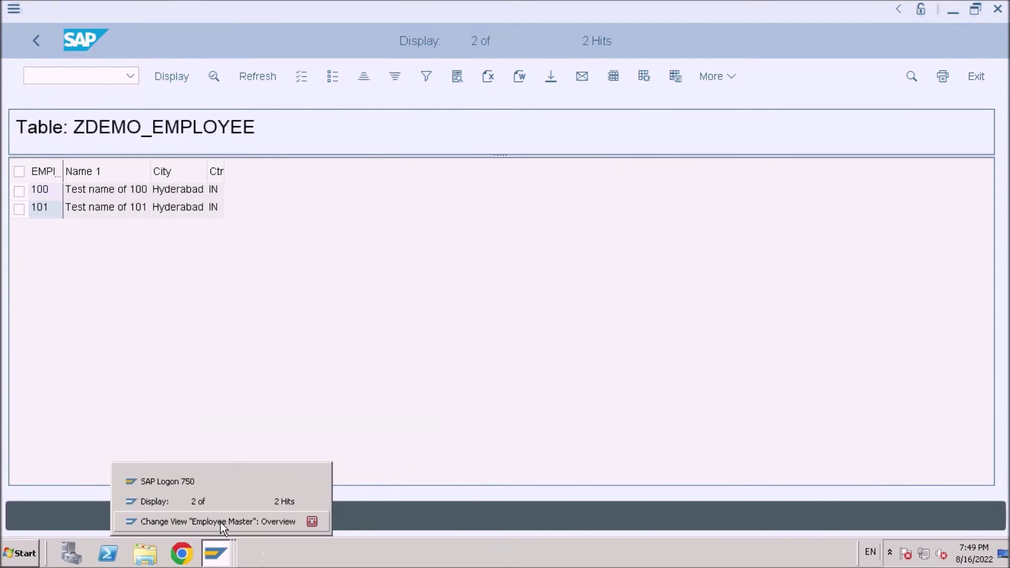
click(220, 522)
click(224, 555)
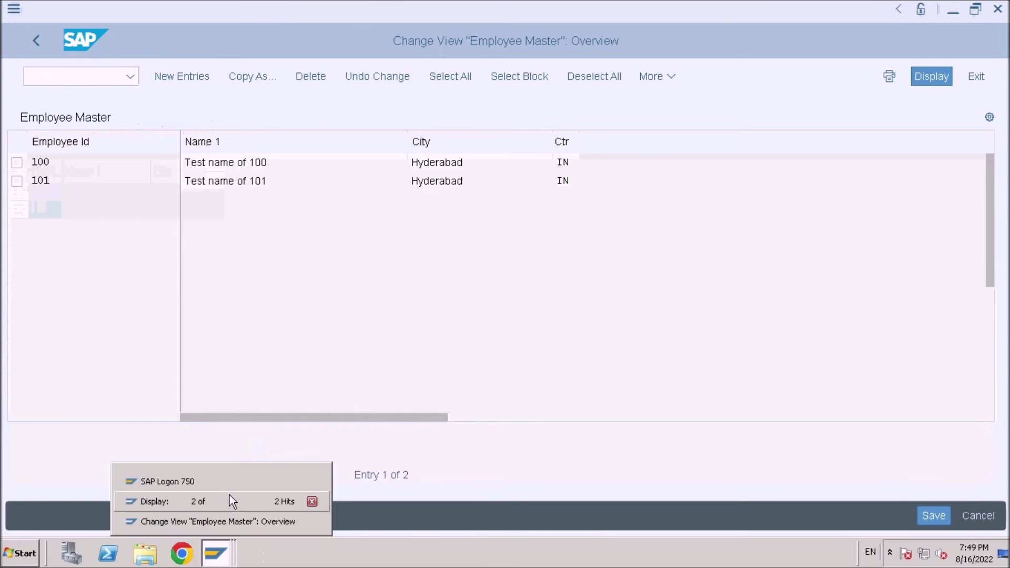
click(229, 494)
- Return to the ZDEMO_EMPLOYEE table definition and open its Table Maintenance Generator
click(34, 39)
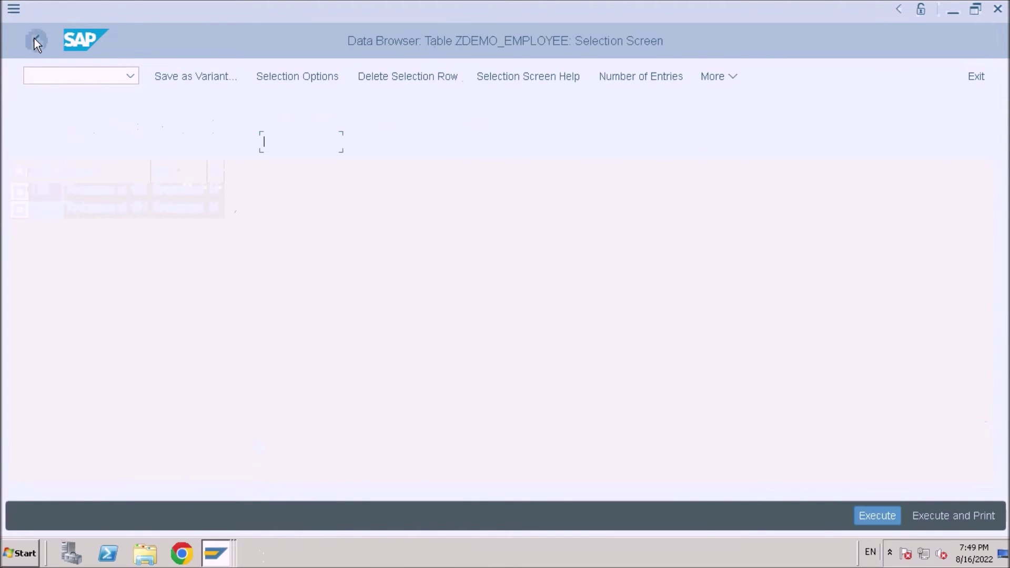
click(33, 39)
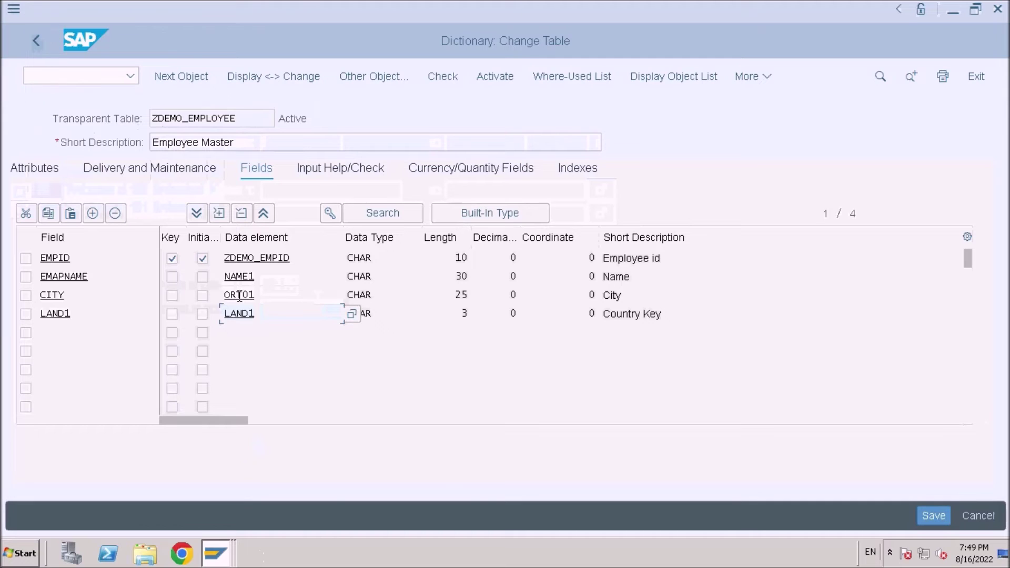
click(752, 77)
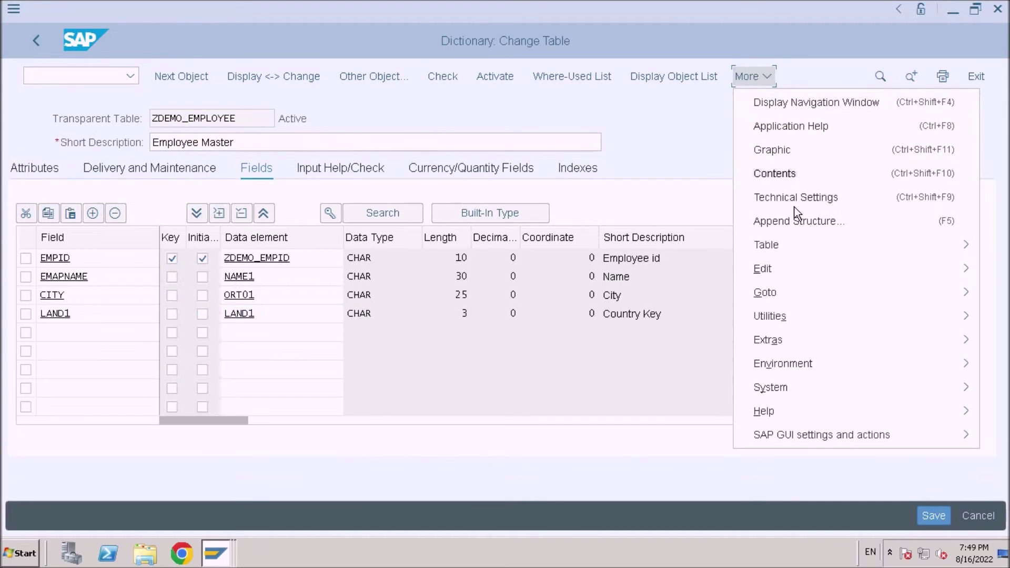
mouse_move(780, 323)
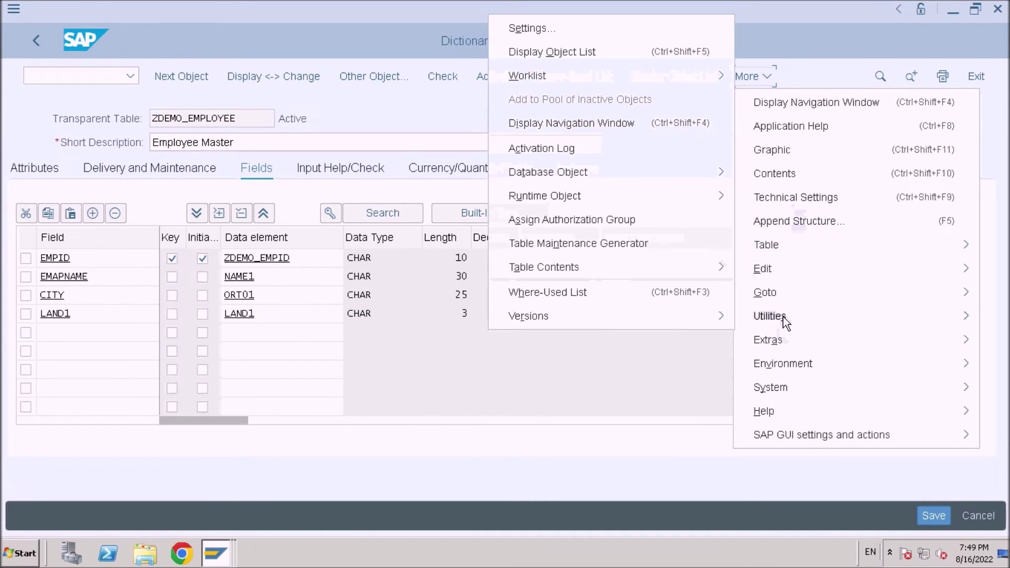
click(578, 245)
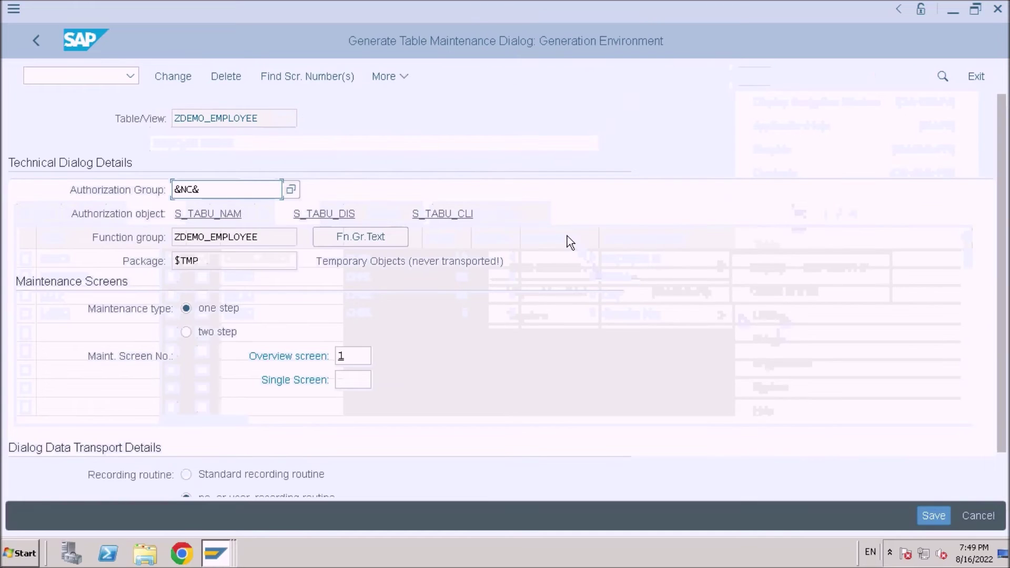
- Open the generated maintenance overview screen 0001 of ZDEMO_EMPLOYEE for modification in the Screen Painter
click(400, 76)
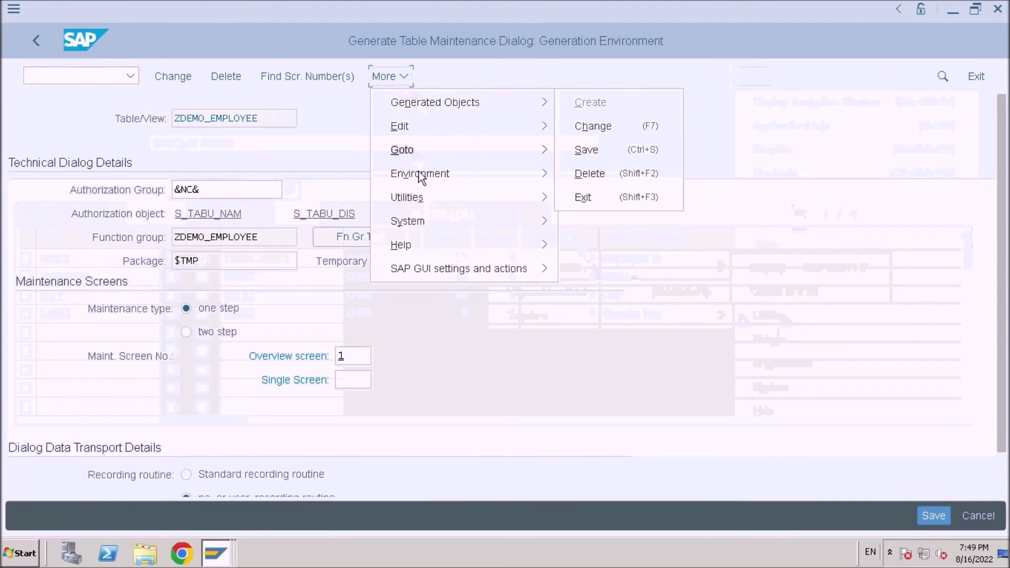
mouse_move(421, 177)
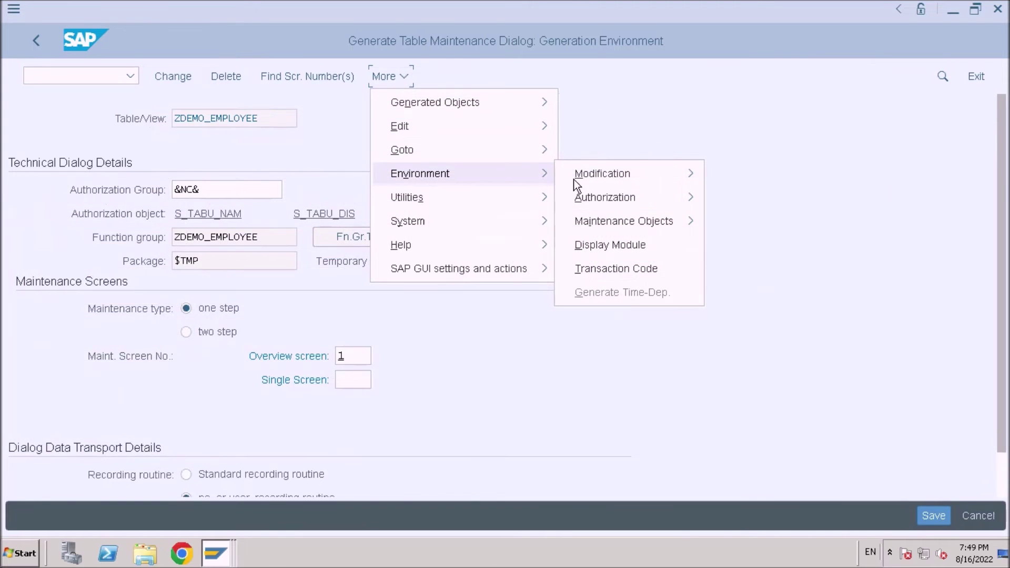
mouse_move(591, 181)
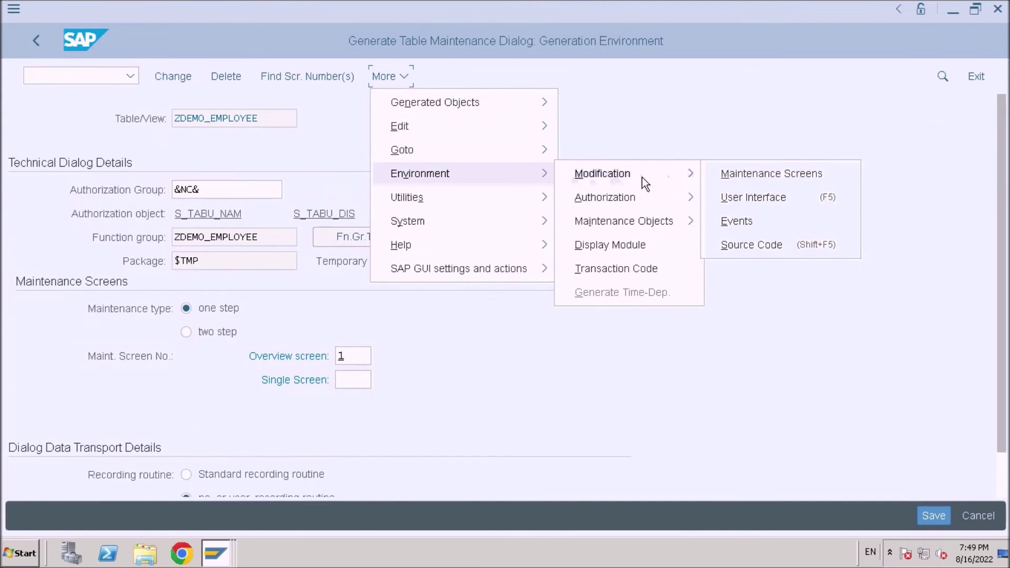
click(746, 179)
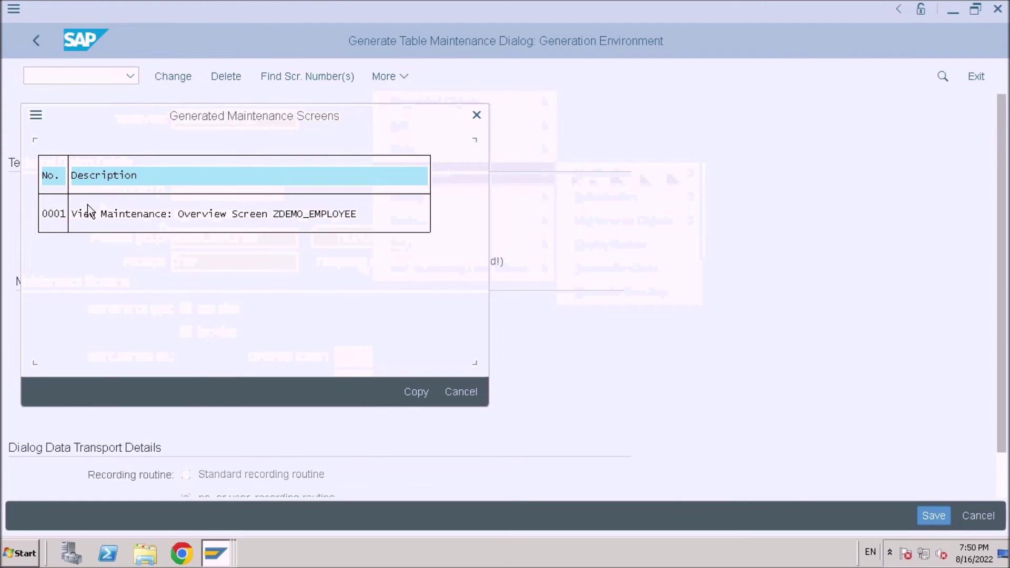
double_click(55, 215)
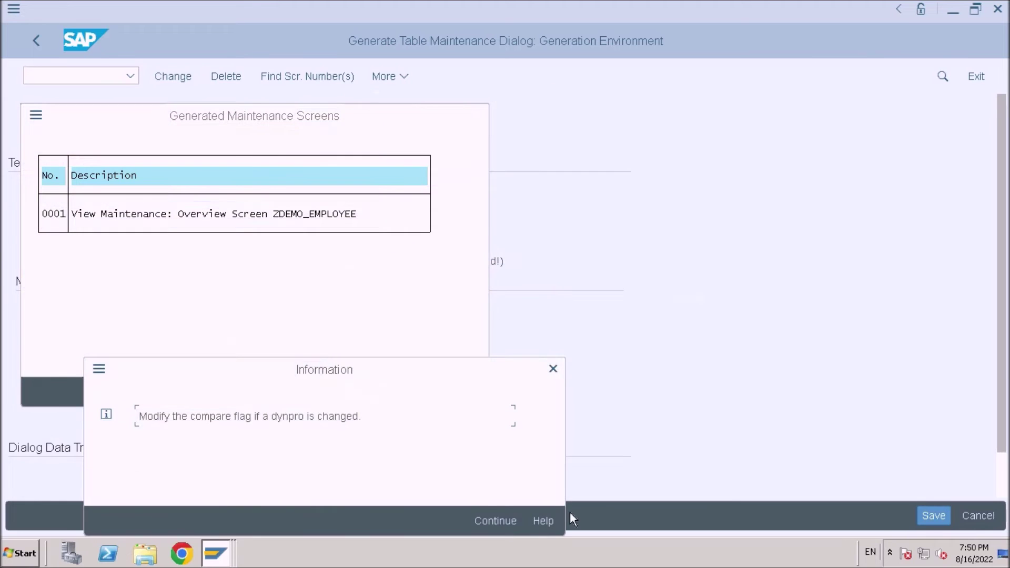
click(481, 520)
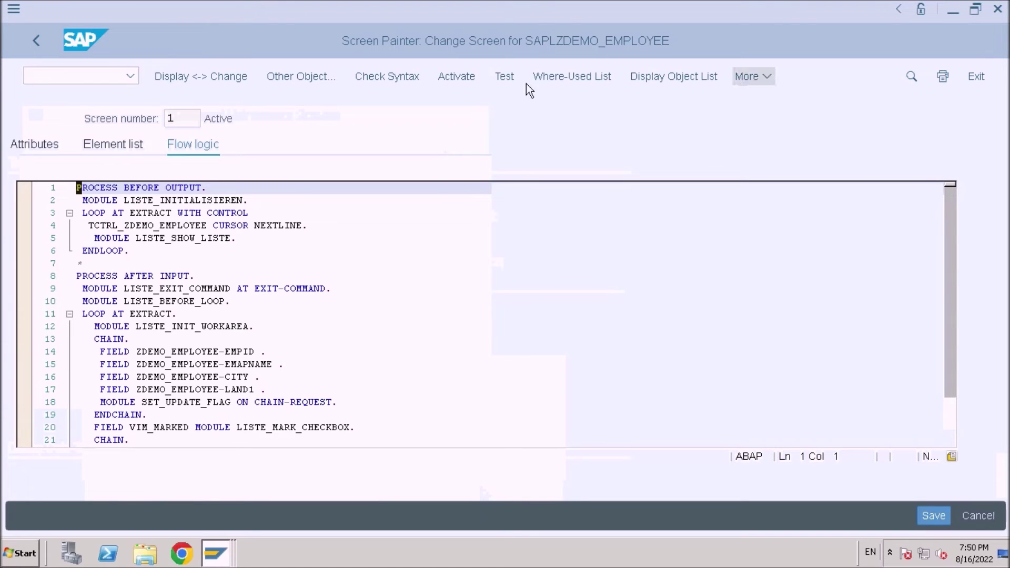
- Open the graphical layout of screen 0001 and maximize the layout editor
click(750, 79)
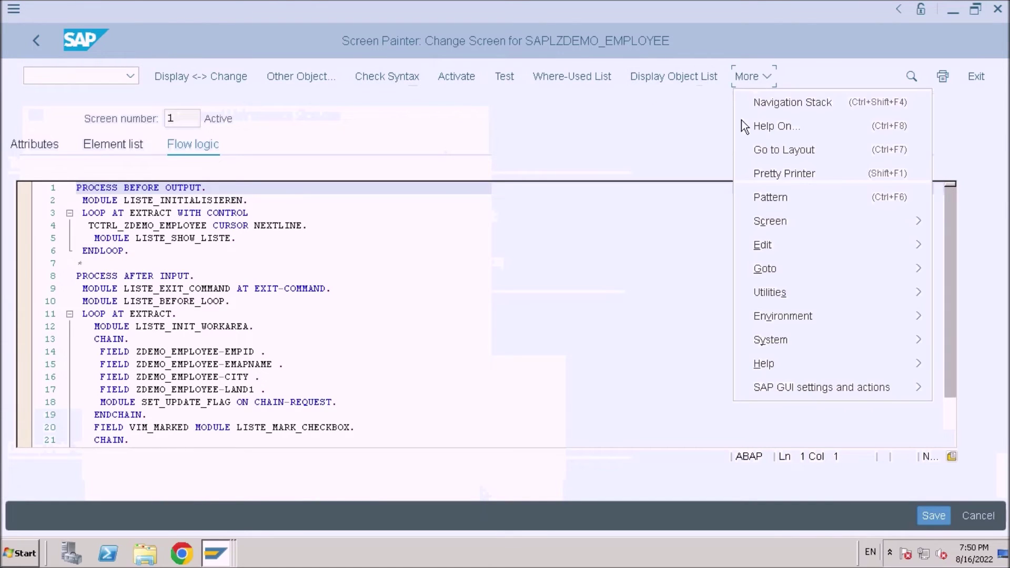
click(787, 154)
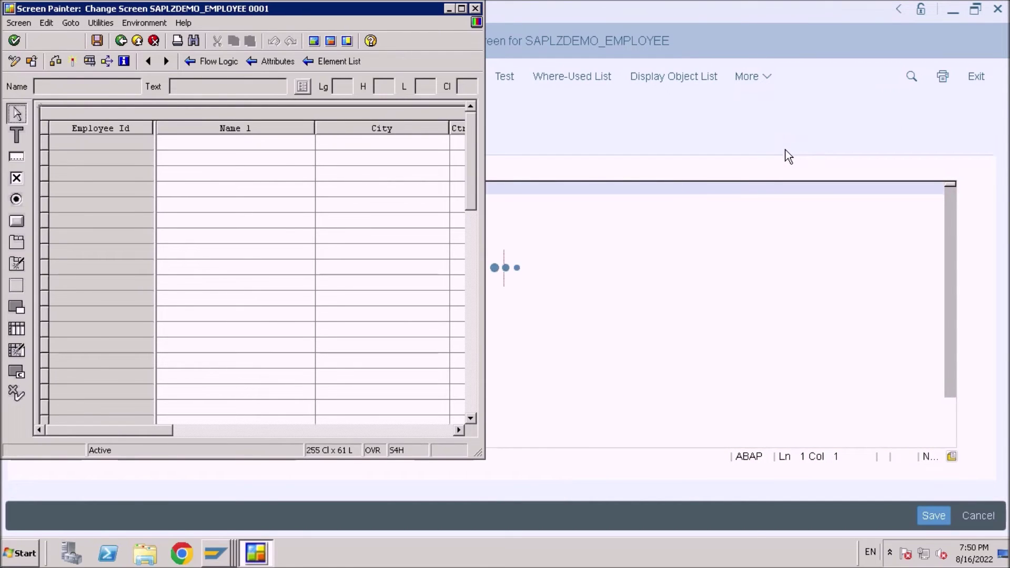
click(460, 9)
- Narrow the Employee Id column in the table control to a length of 14
click(140, 140)
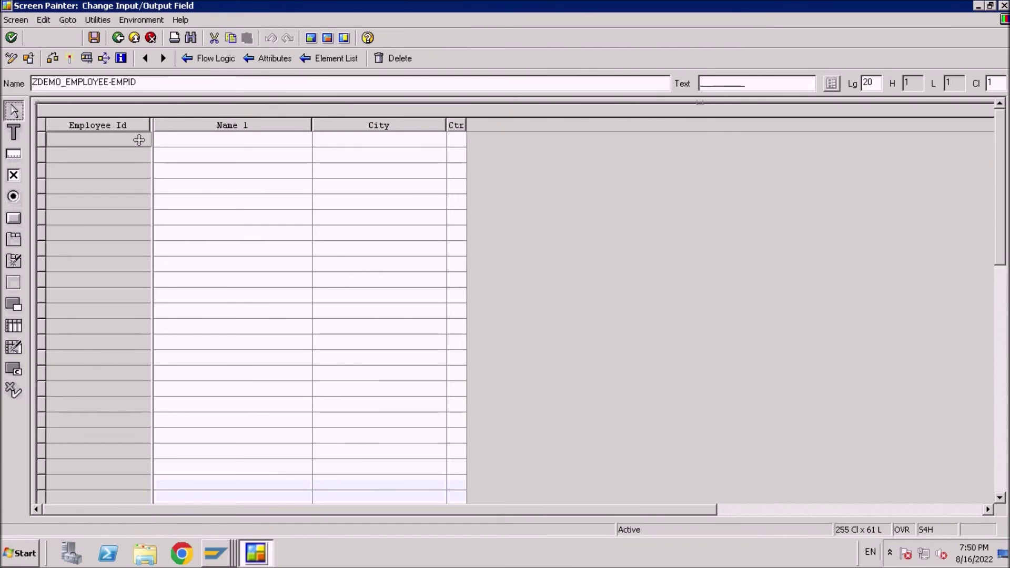
drag(150, 139, 120, 141)
click(150, 141)
click(108, 137)
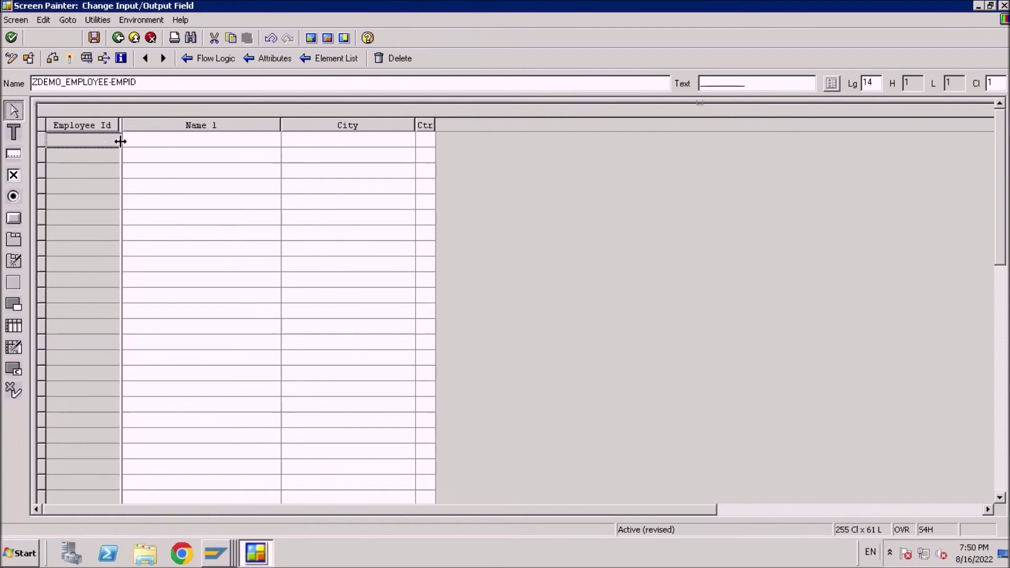
- Narrow the Name 1 column in the table control to a length of 27
click(192, 147)
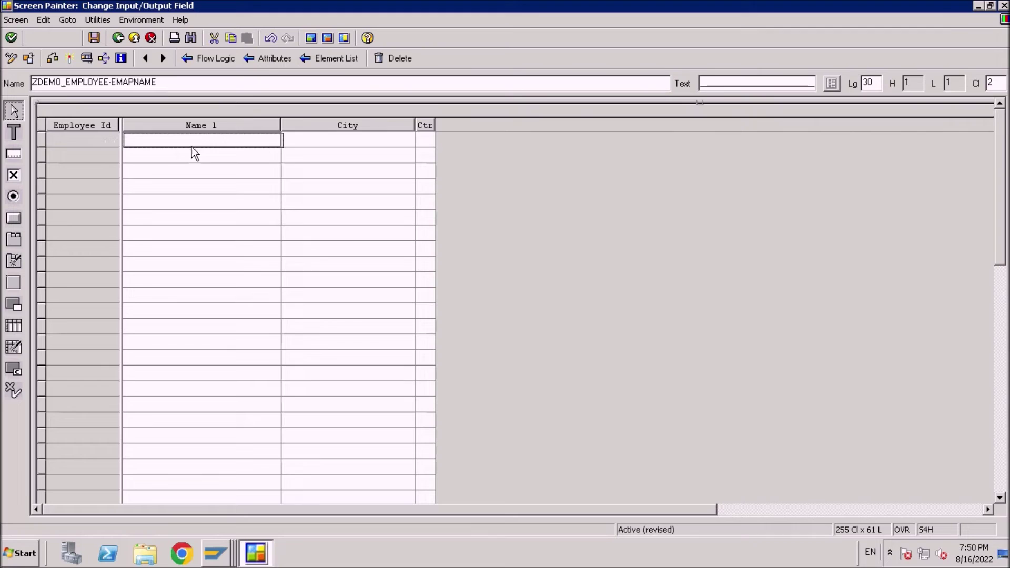
click(271, 141)
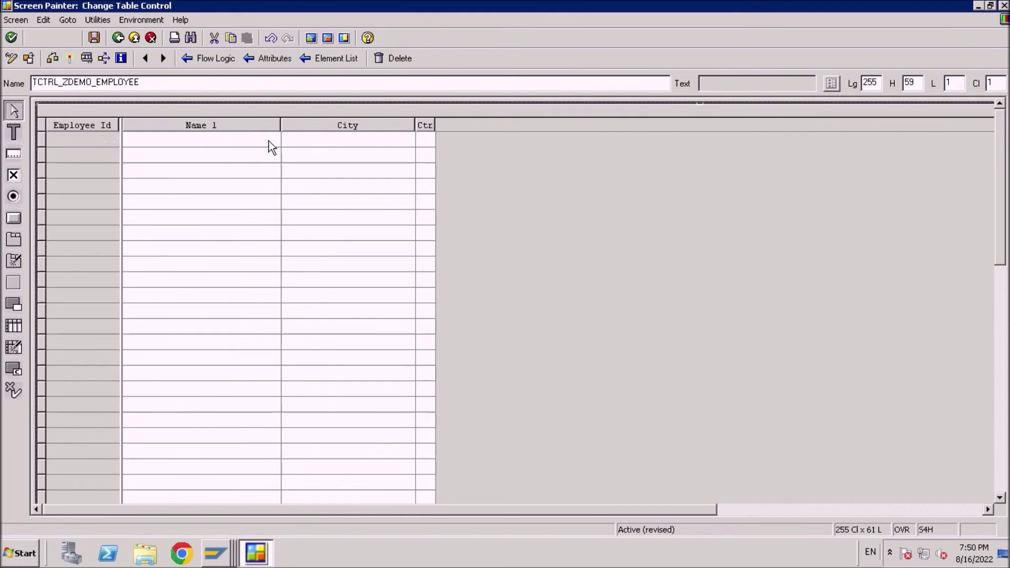
click(272, 141)
drag(280, 140, 260, 142)
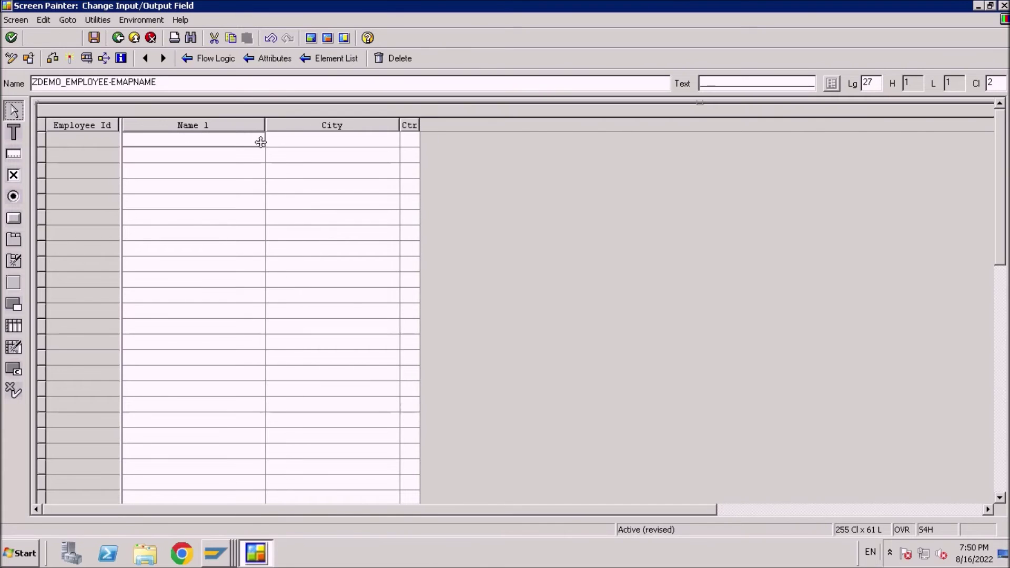
- Change the Name 1 column heading text to "Employee_Name" in its attributes
click(184, 125)
double_click(184, 125)
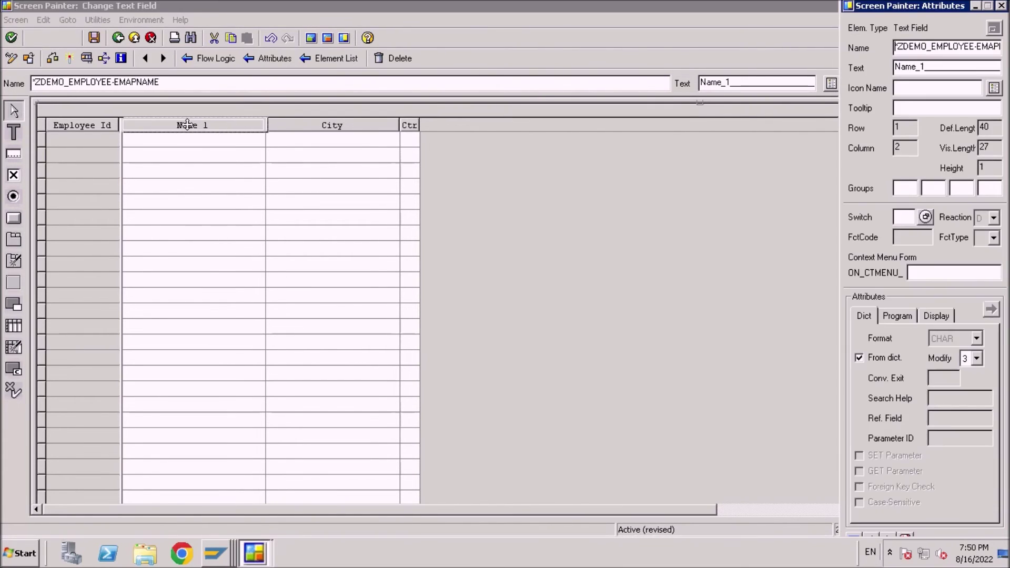
click(931, 67)
key(BackSpace)
key(Return)
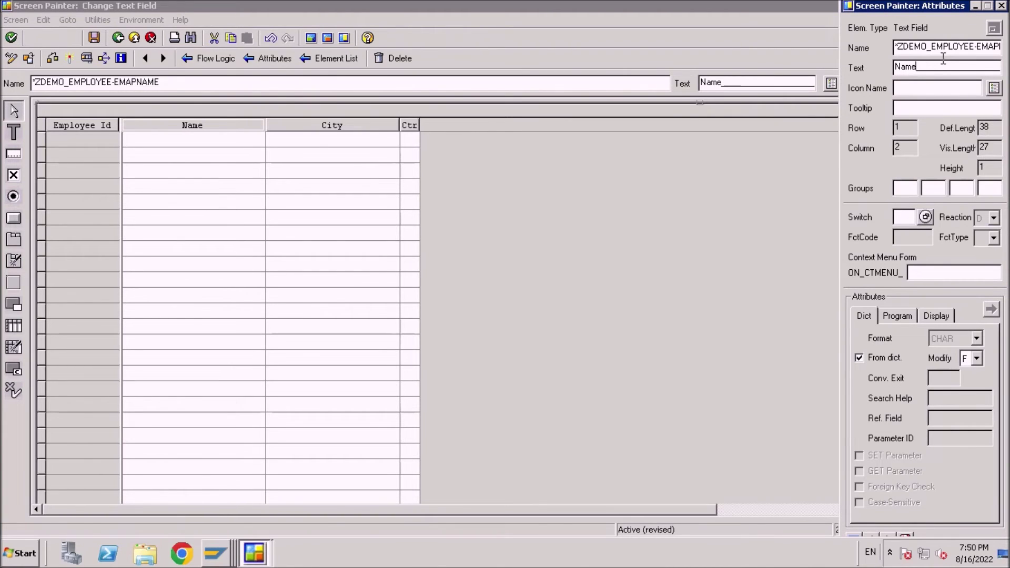
text(Employee)
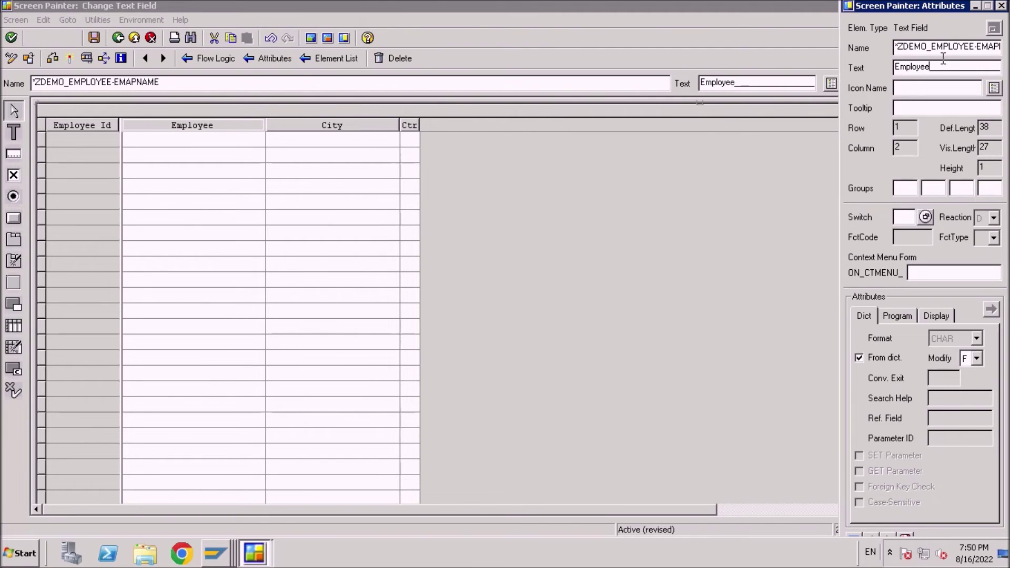
text(_Name)
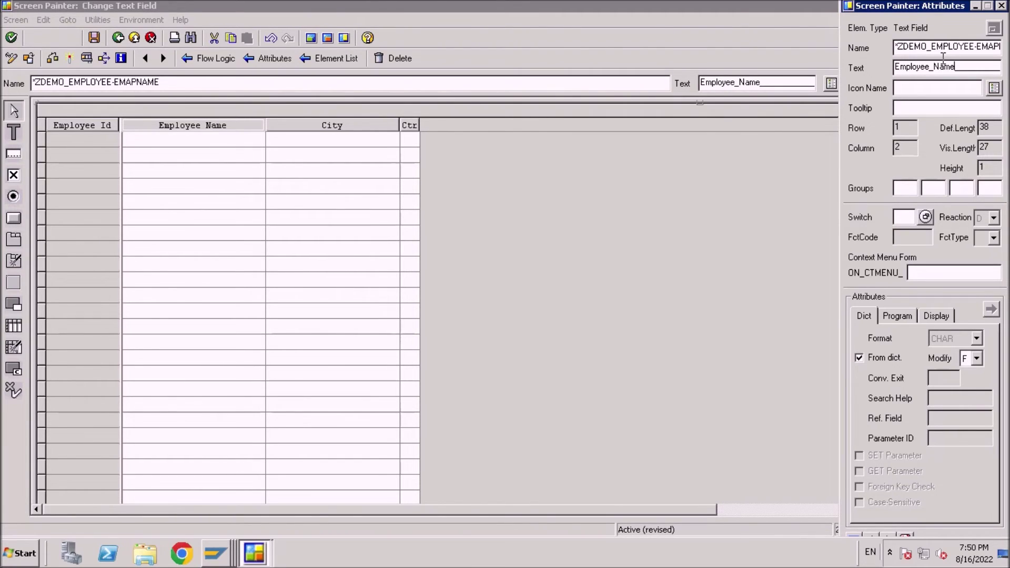
- Change the Ctr column heading text to "Coutnry" and widen that column to a length of 10
click(239, 125)
double_click(310, 126)
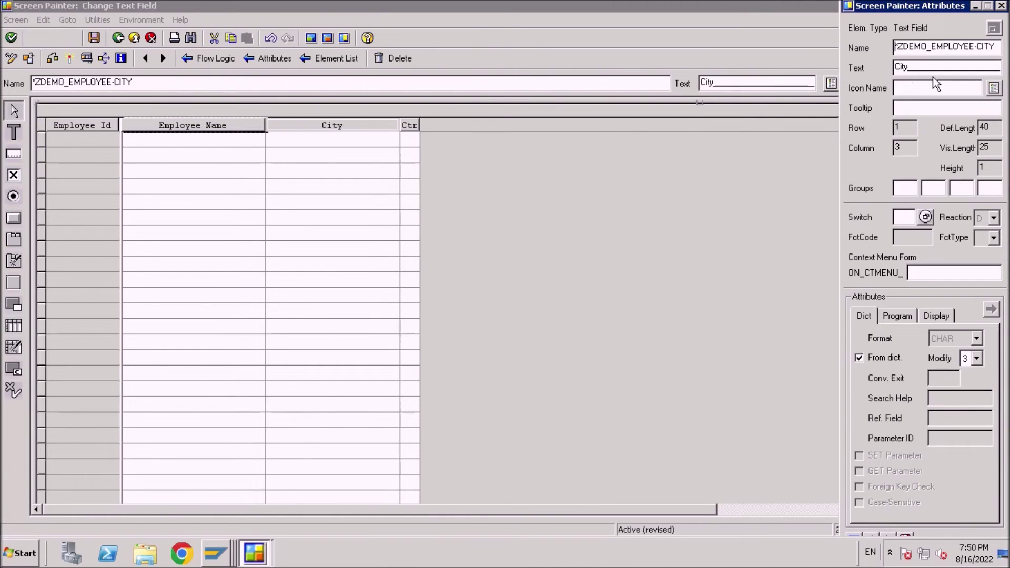
double_click(408, 124)
drag(905, 67, 836, 68)
key(BackSpace)
text(Coutnry)
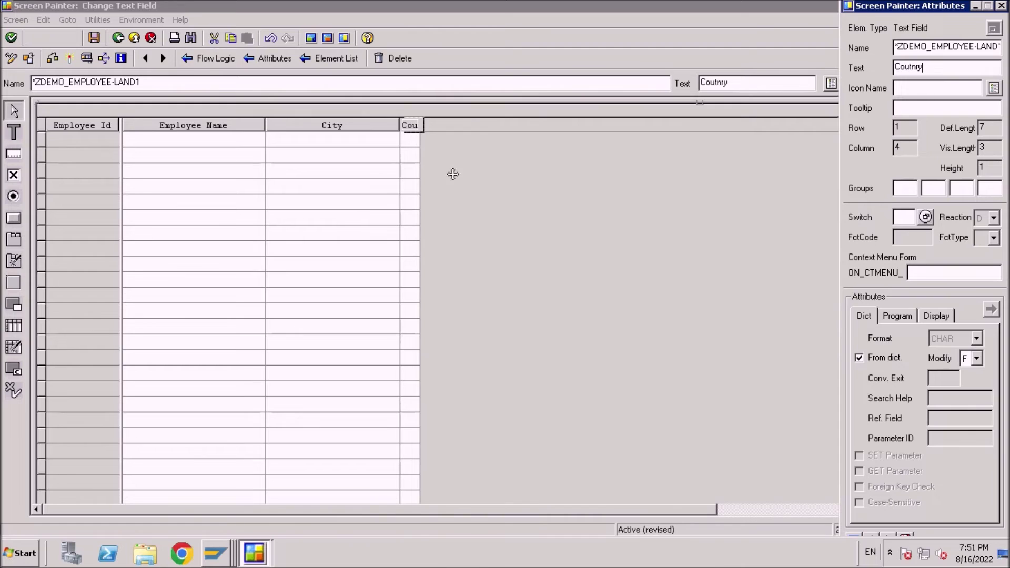
click(412, 141)
drag(417, 143, 479, 150)
- Shrink the table control TCTRL_ZDEMO_EMPLOYEE from its lower corner to a length of 244 and a height of 58
drag(658, 508, 956, 505)
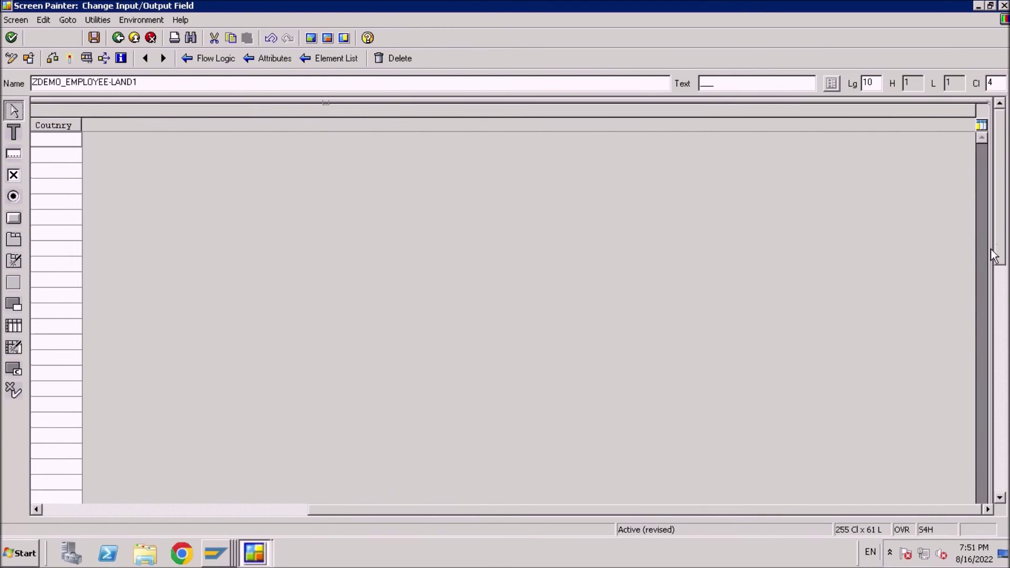
click(1000, 420)
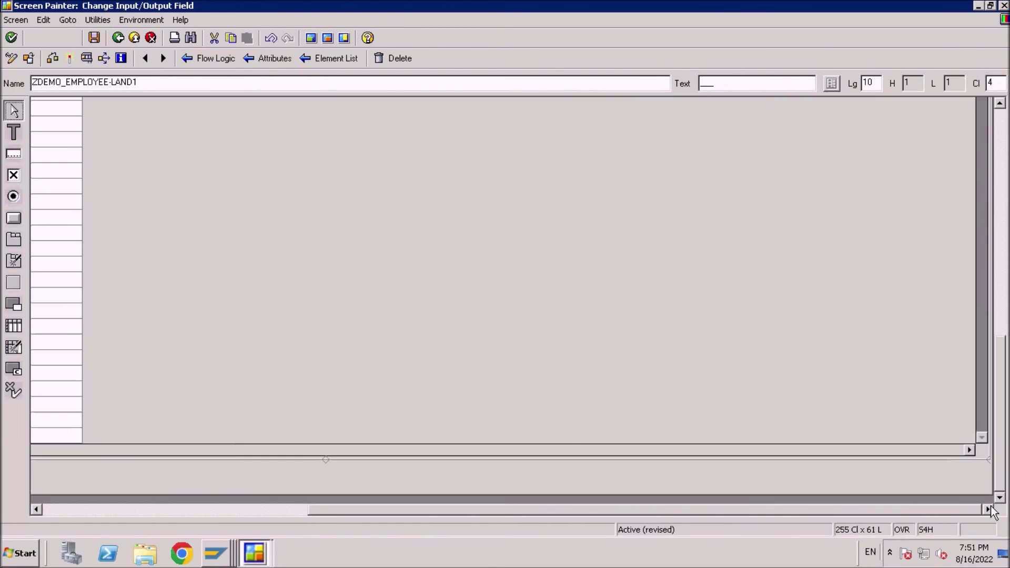
click(985, 461)
click(984, 461)
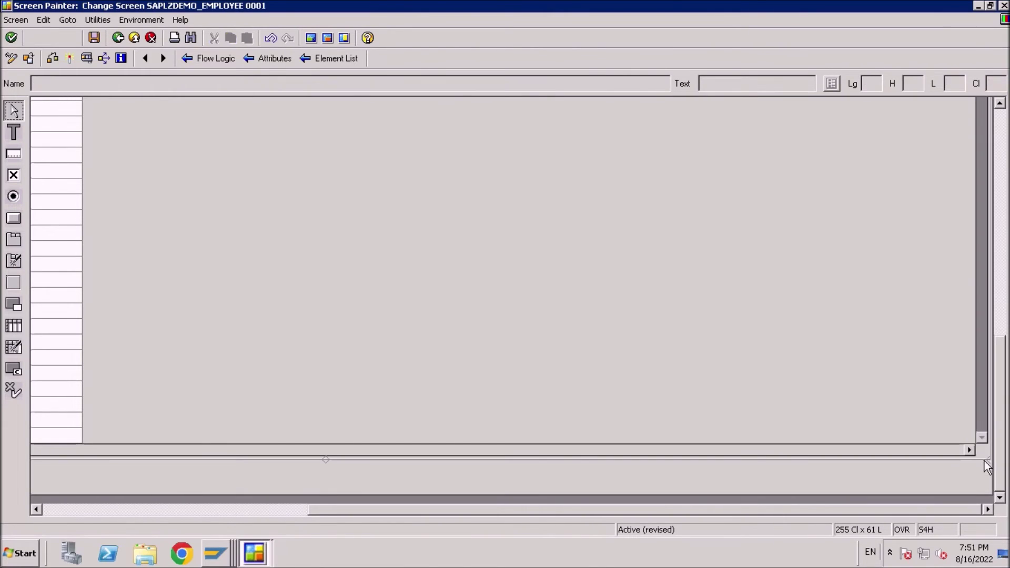
click(986, 458)
drag(987, 458, 932, 443)
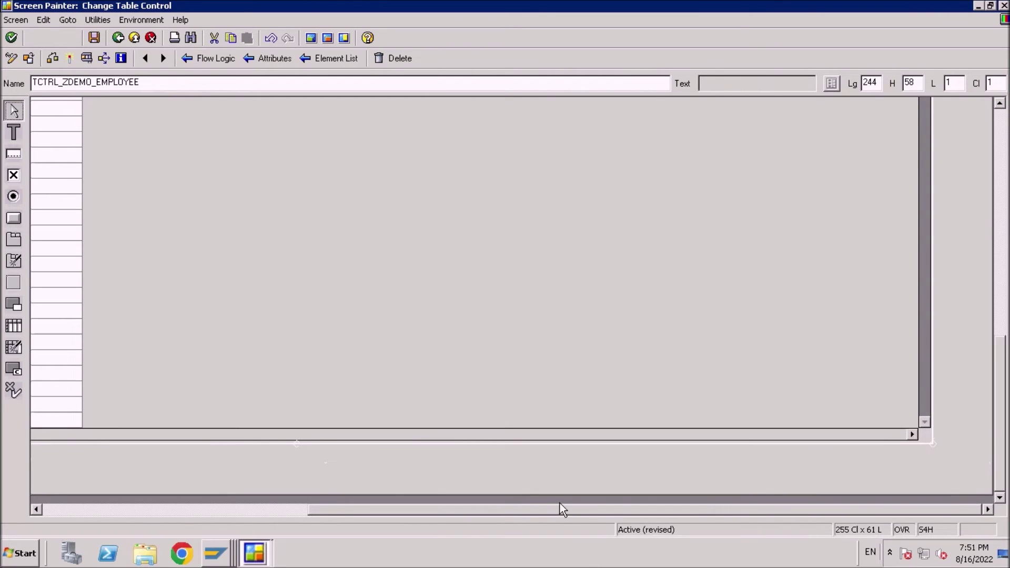
- Check the Employee Name field's attributes, save the screen layout and close the layout editor
drag(561, 507, 241, 509)
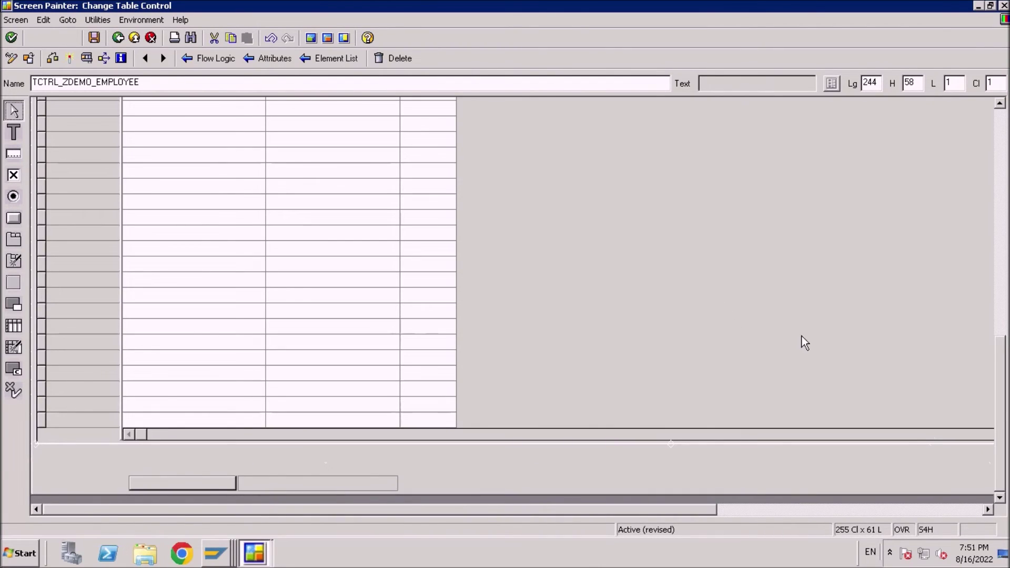
drag(1000, 399, 1000, 266)
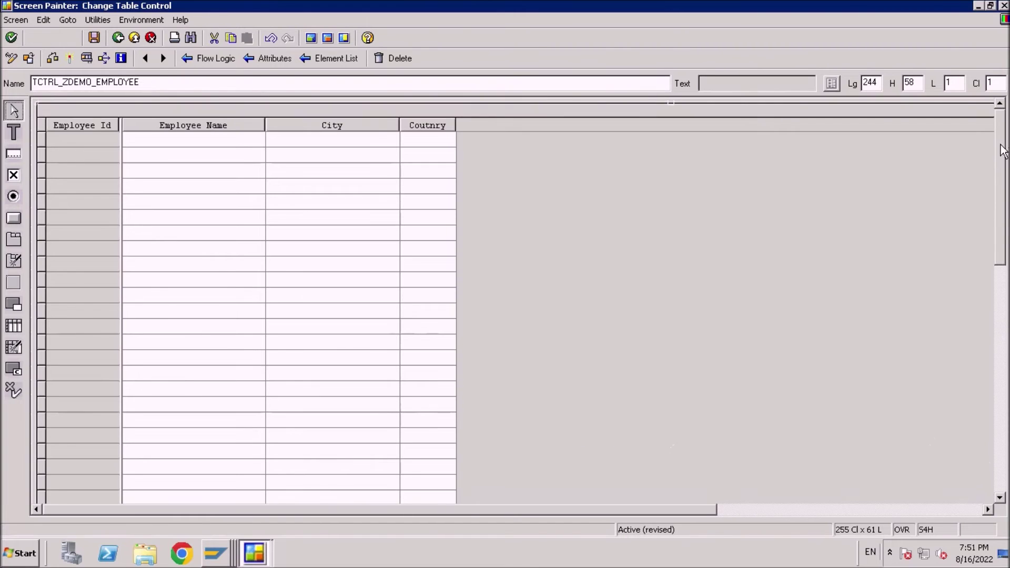
double_click(203, 143)
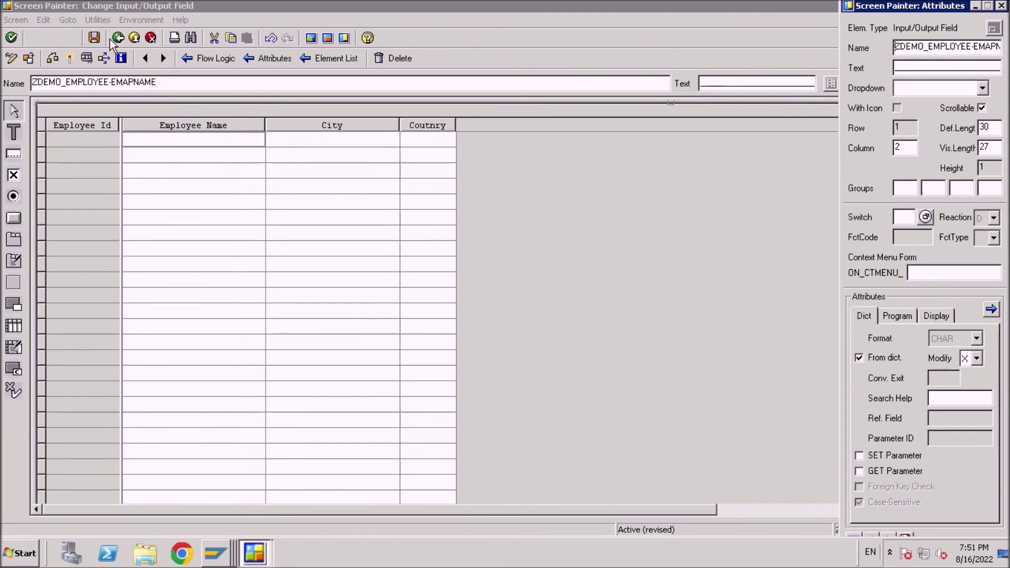
click(94, 38)
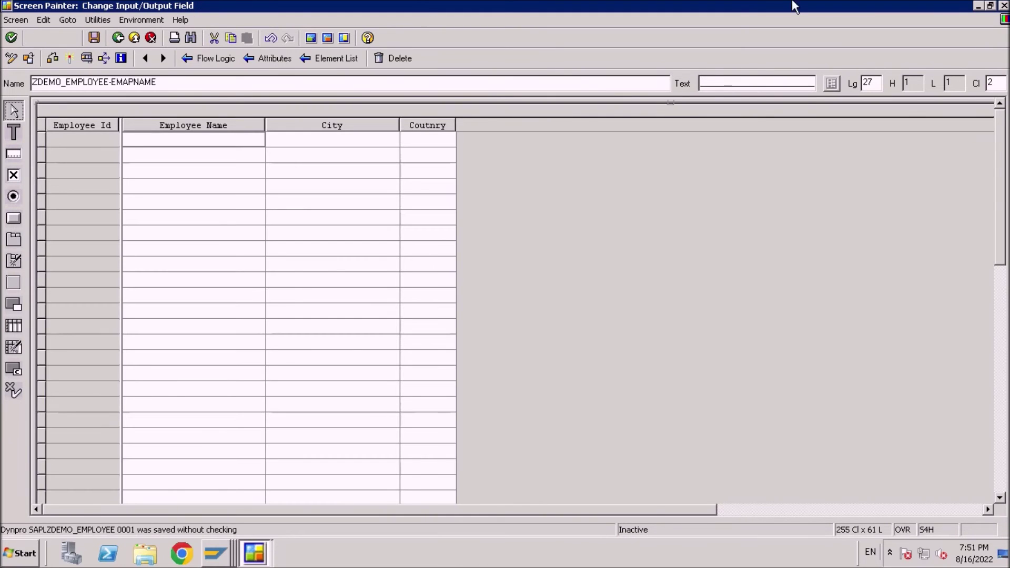
click(1003, 6)
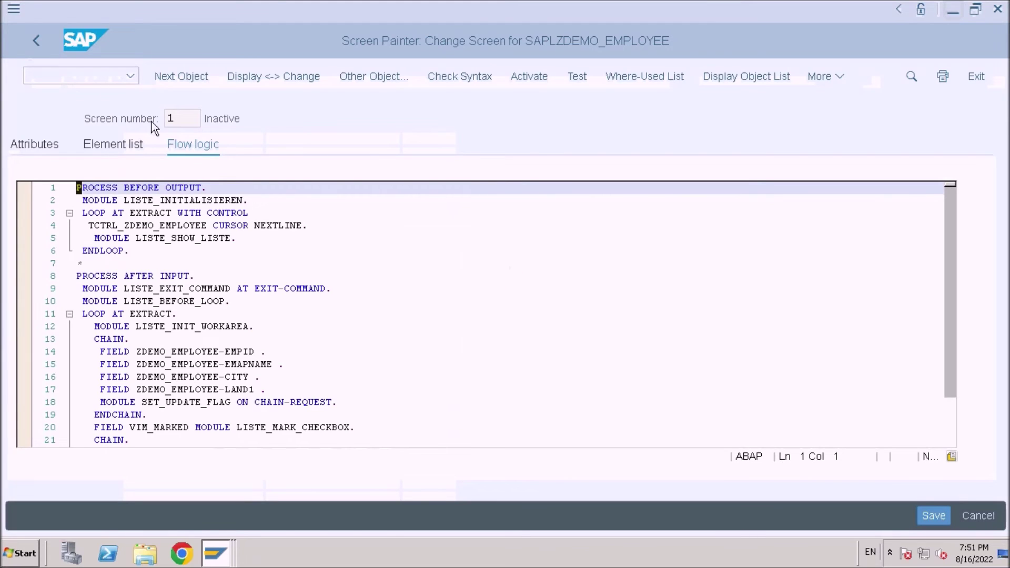
- Activate screen 0001 of SAPLZDEMO_EMPLOYEE, leave the Screen Painter and switch to the Employee Master maintenance session
click(535, 77)
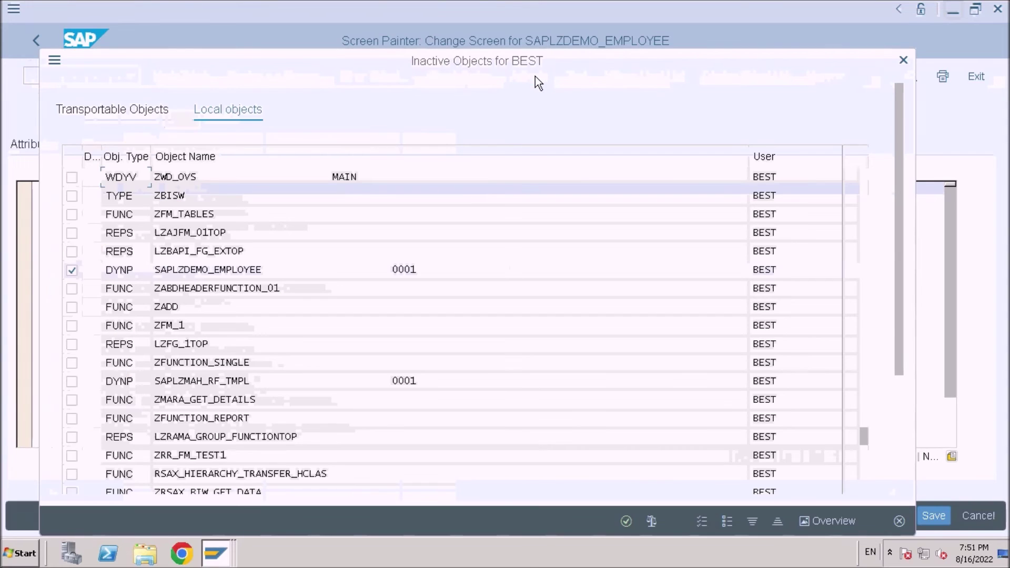
click(623, 519)
click(46, 46)
click(475, 391)
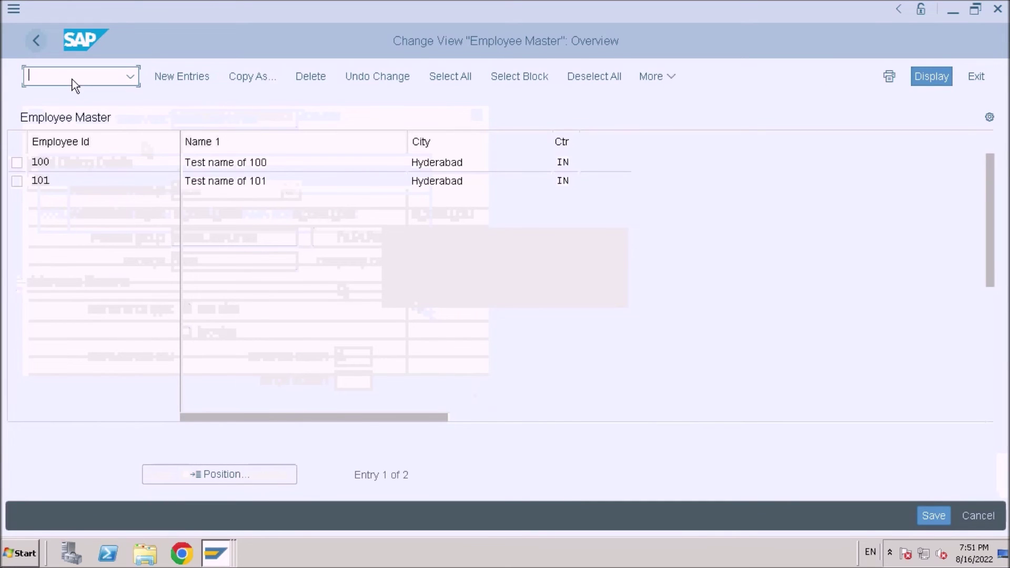
- Restart transaction SM30 and open table ZDEMO_EMPLOYEE for maintenance, accepting the cross-client caution
text(/nsm30)
key(Return)
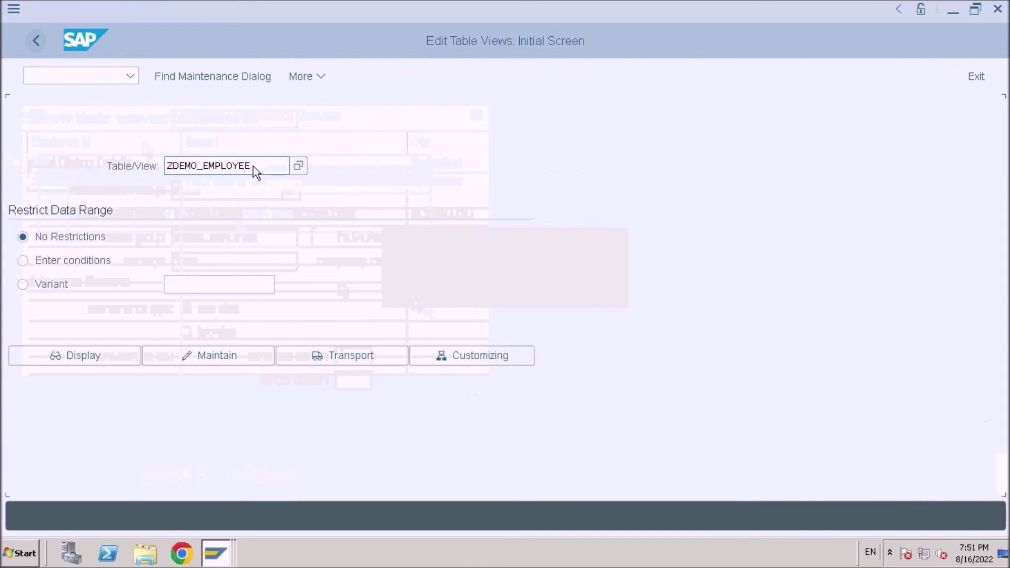
click(225, 355)
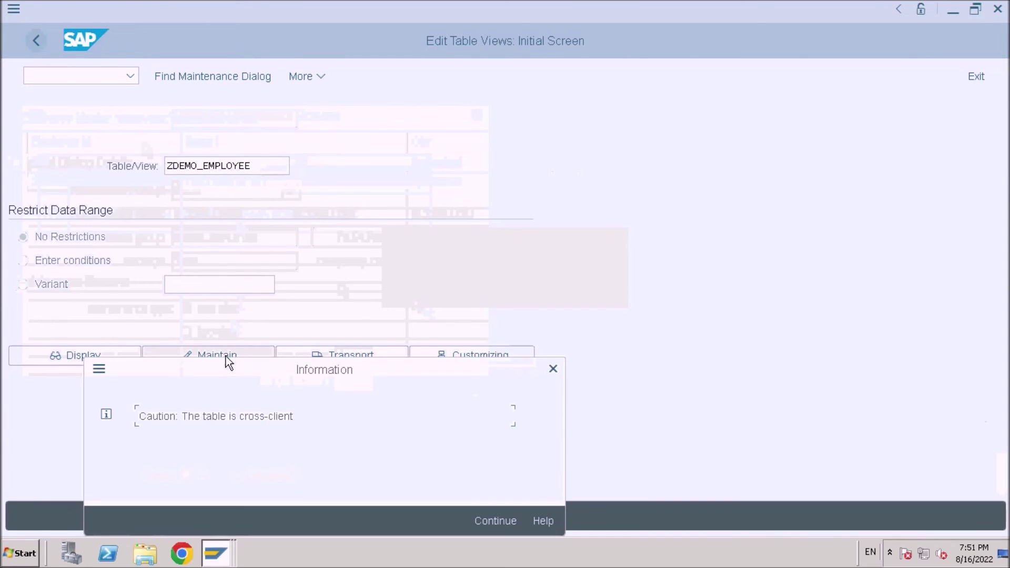
click(496, 522)
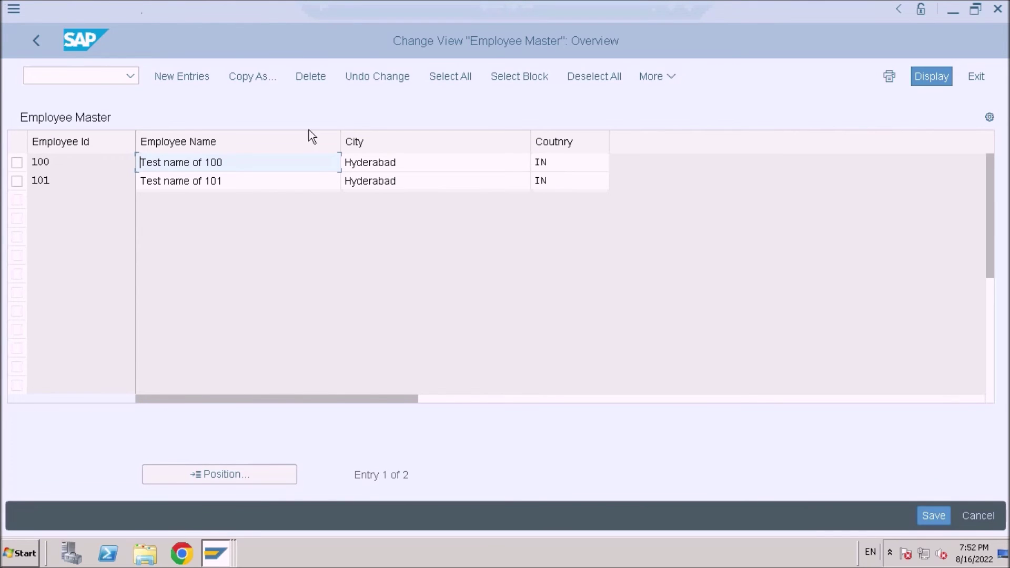
- Switch to the generation environment session, open the maintenance dialog's Events for ZDEMO_EMPLOYEE and start a new entry
key(alt+Tab)
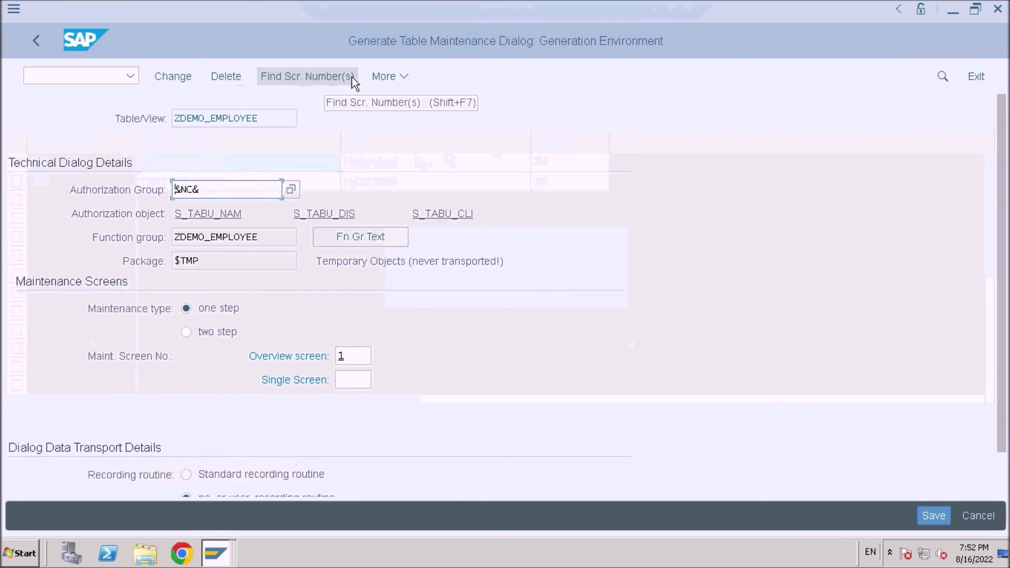
click(393, 83)
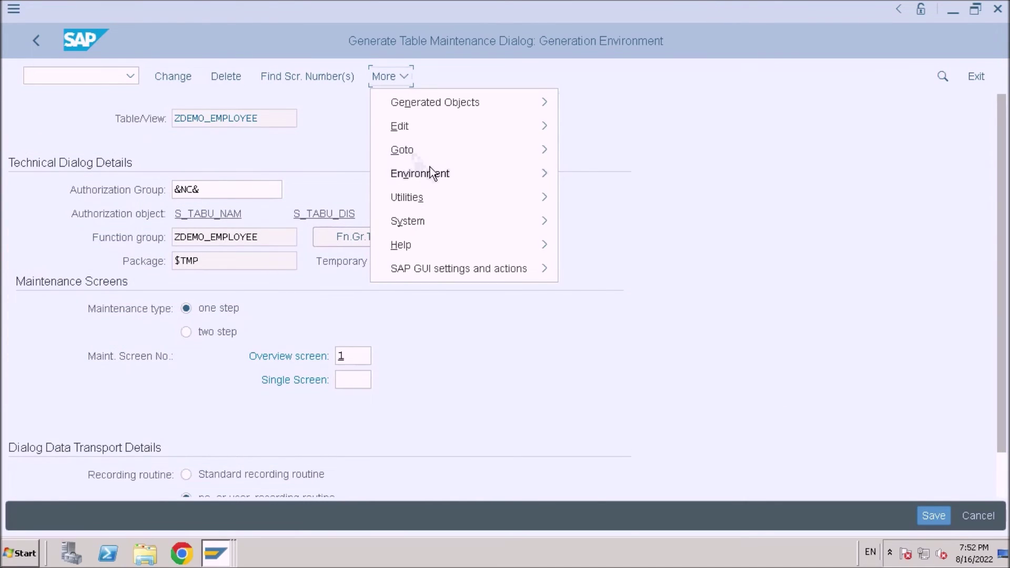
mouse_move(430, 166)
mouse_move(625, 173)
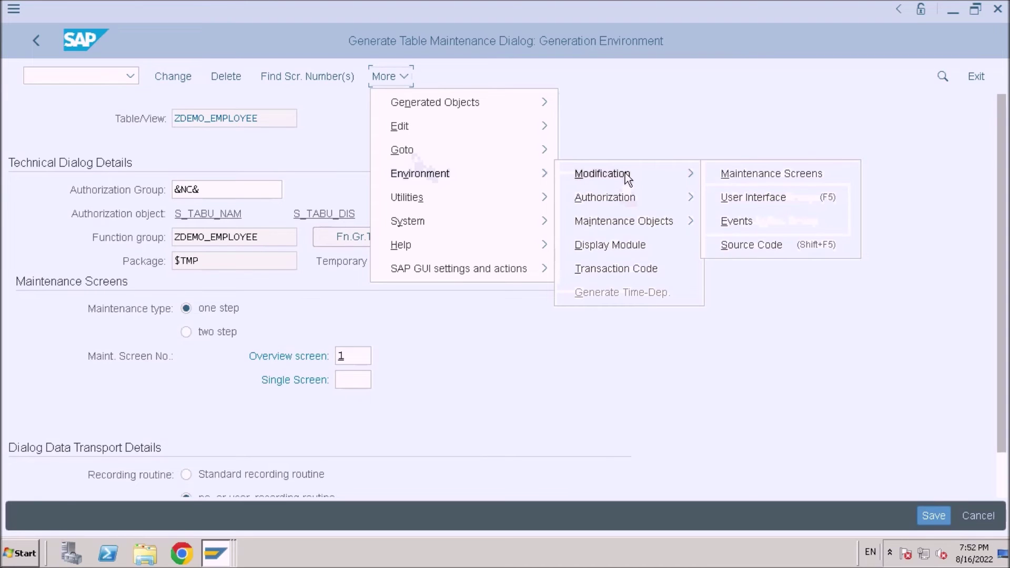
click(739, 220)
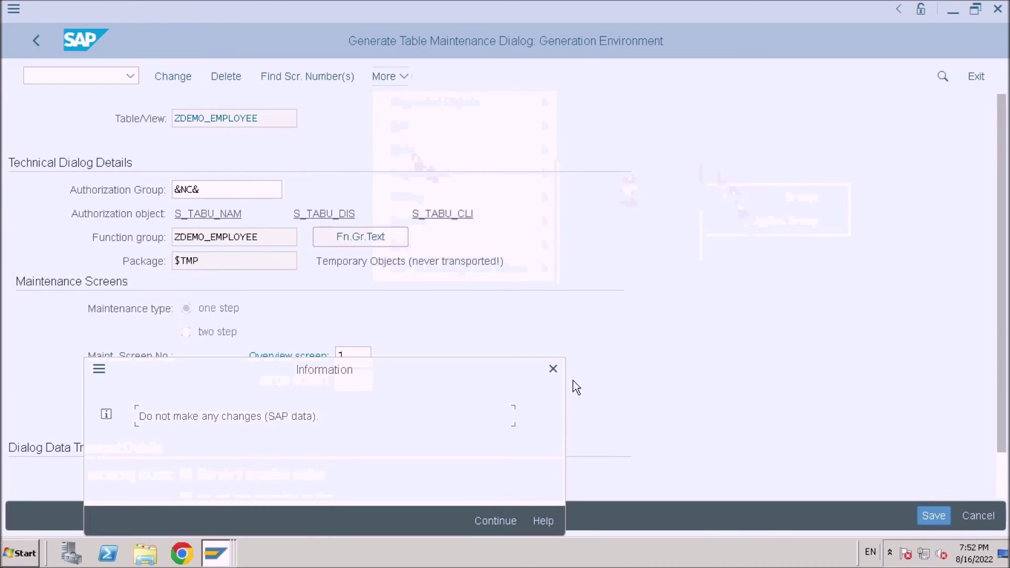
click(488, 521)
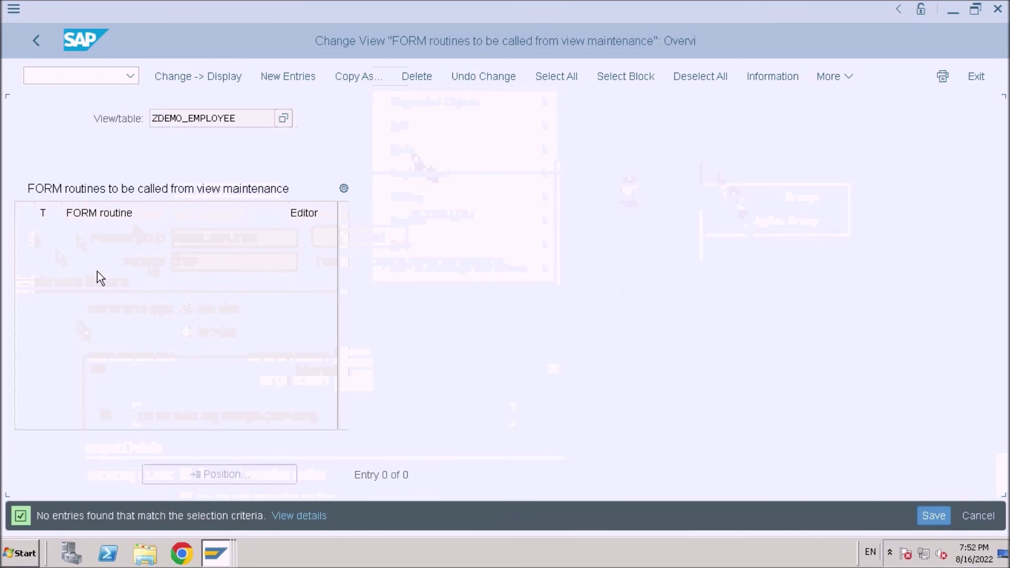
click(307, 80)
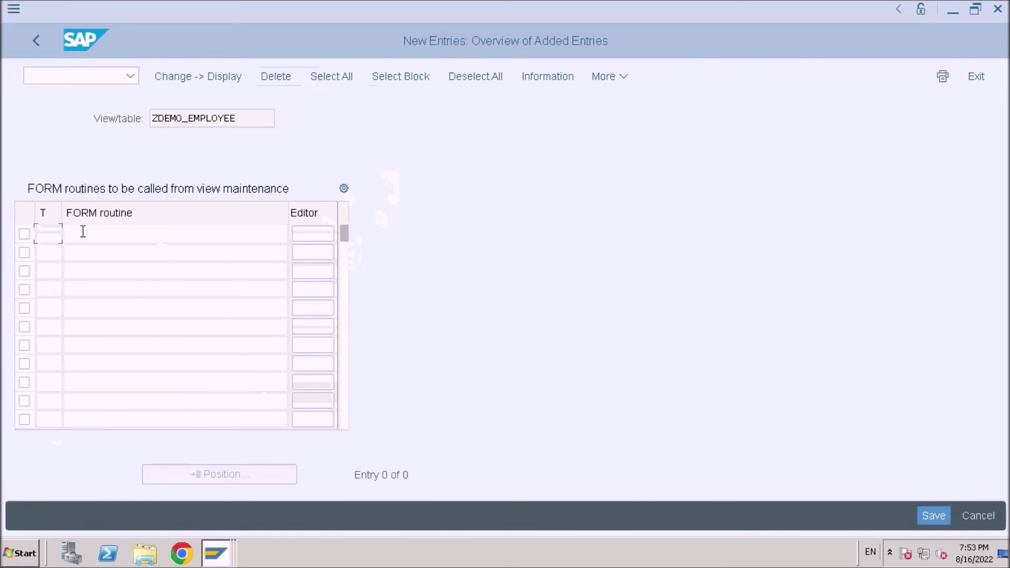
- Look through the available table maintenance dialog events, close the list and return to the generation environment without adding an entry
click(69, 235)
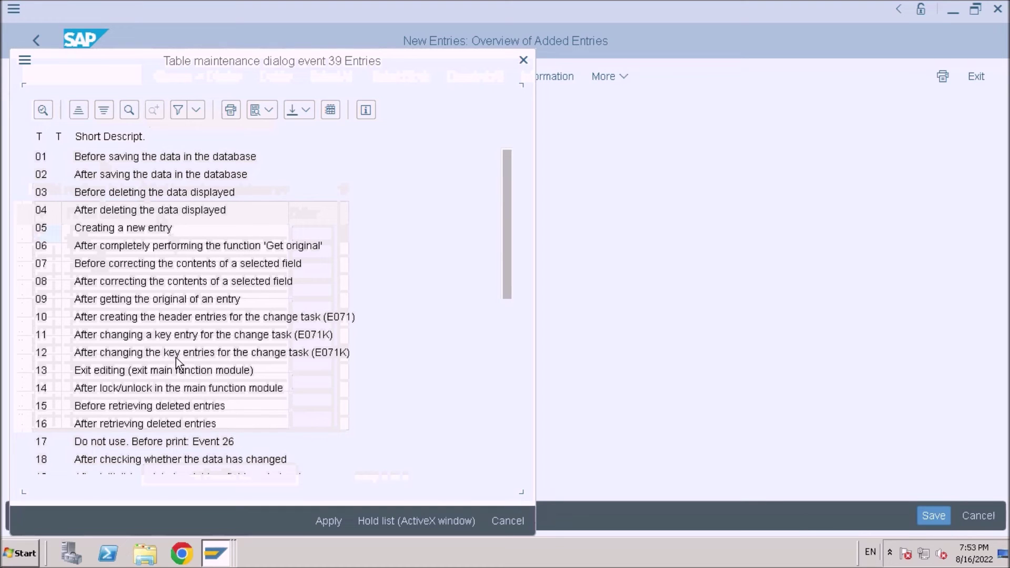
drag(512, 253, 506, 147)
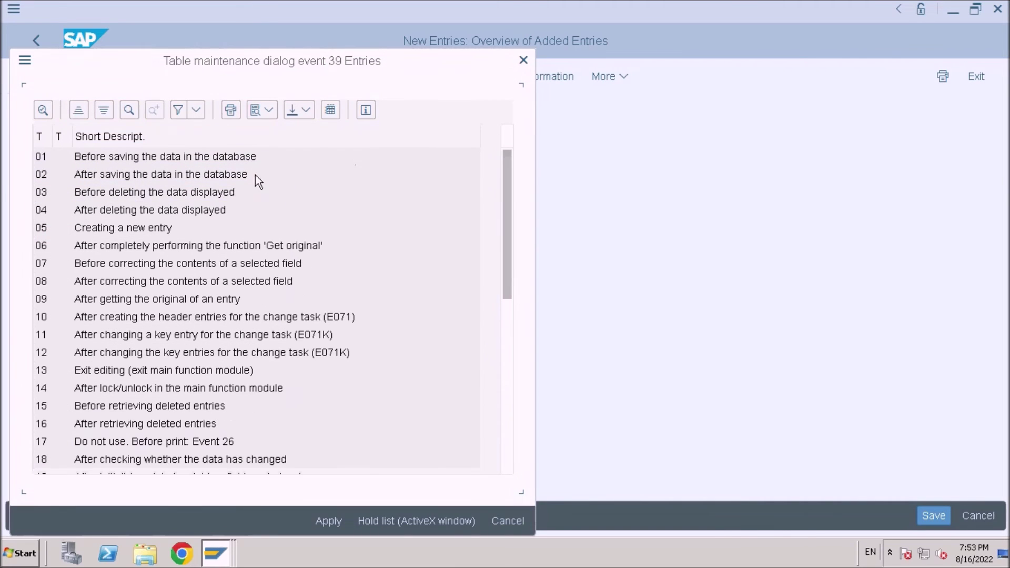
click(175, 160)
click(102, 176)
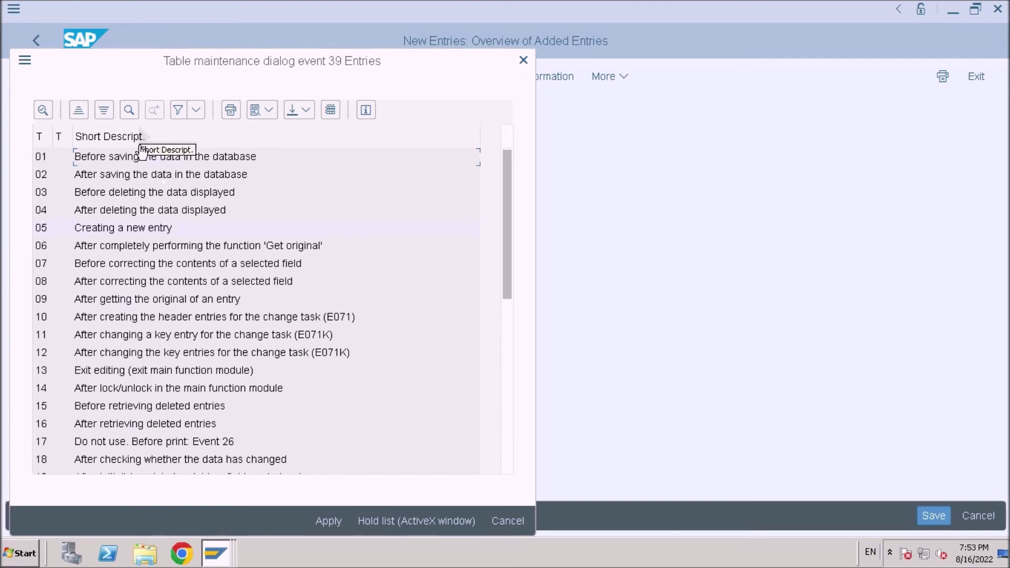
scroll(144, 363, down, 7)
scroll(103, 424, up, 7)
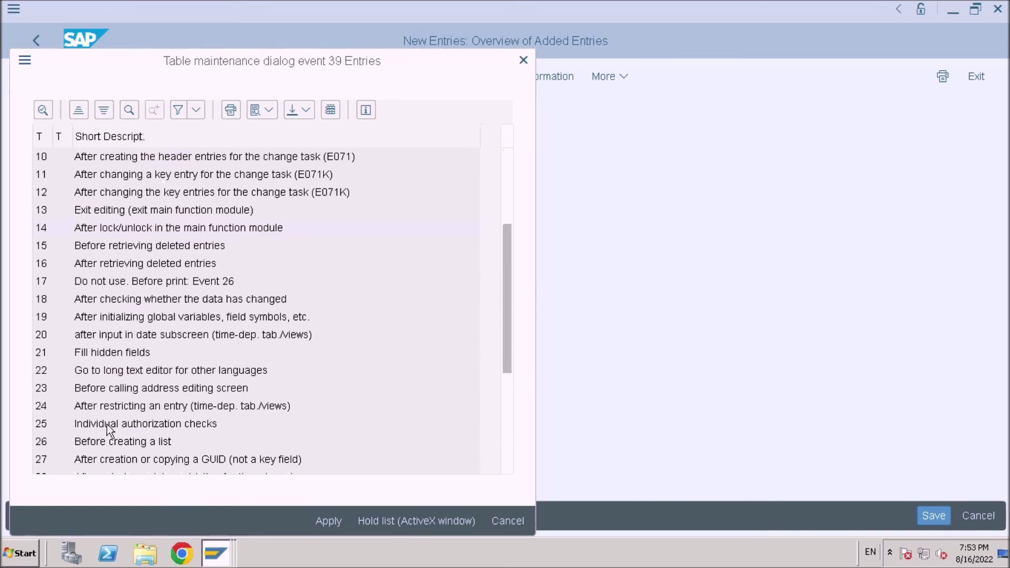
click(523, 62)
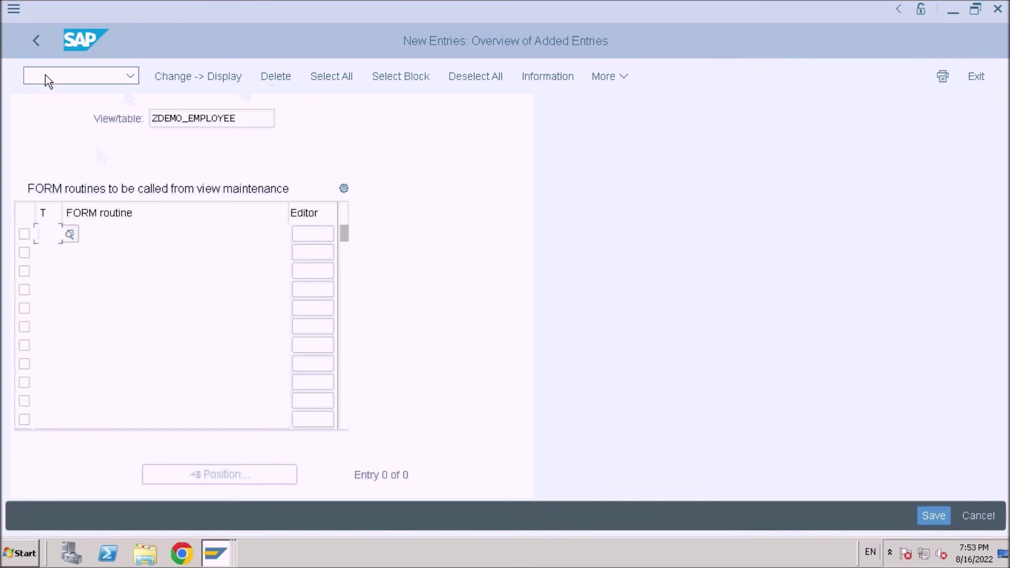
click(39, 32)
click(37, 41)
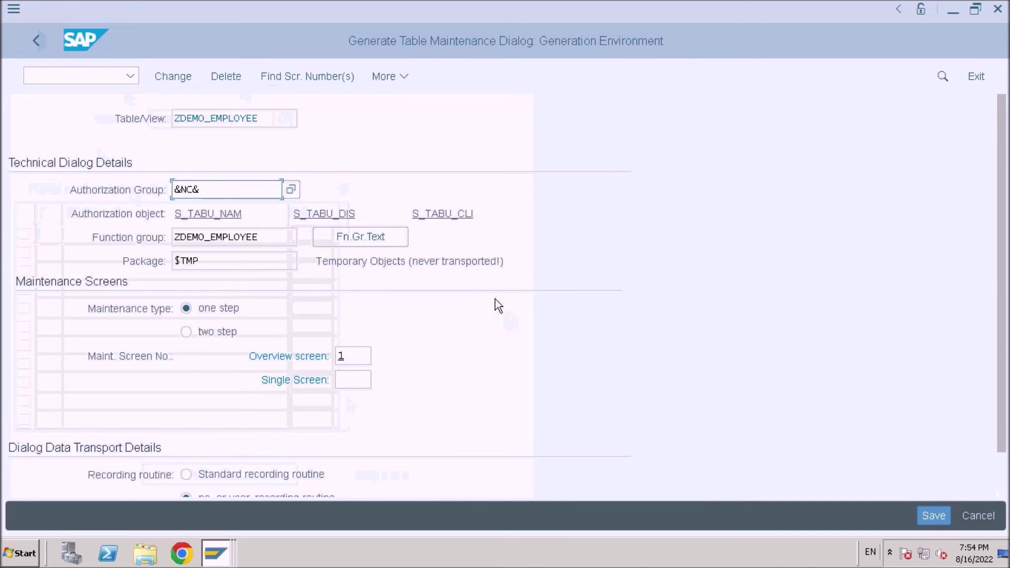
scroll(494, 298, down, 2)
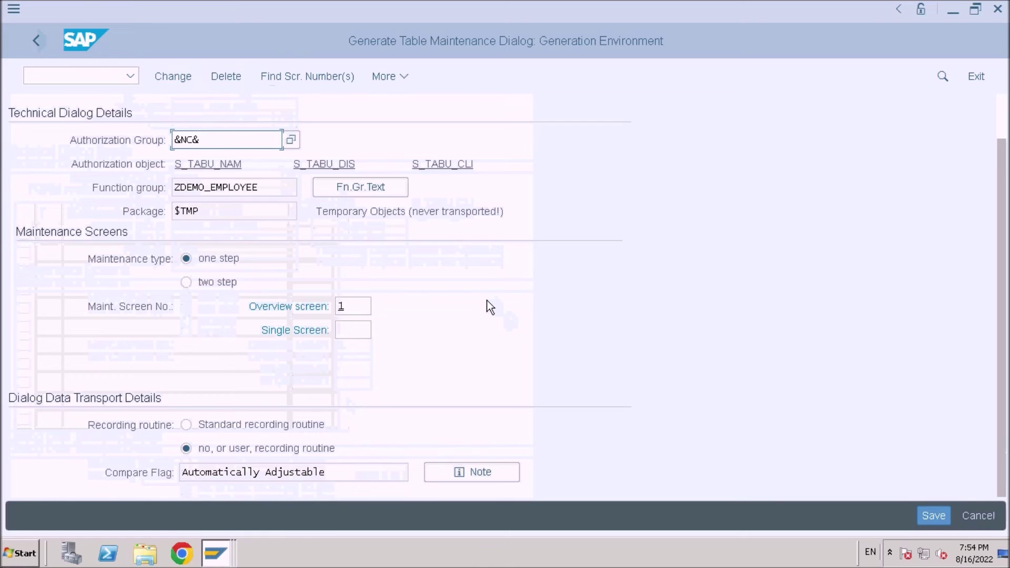
scroll(490, 306, up, 2)
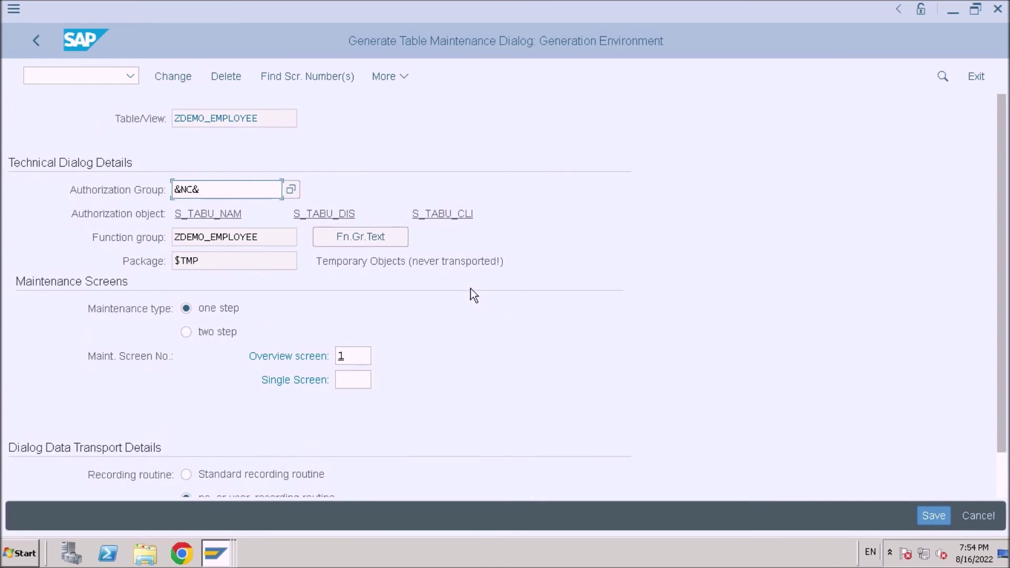
click(351, 380)
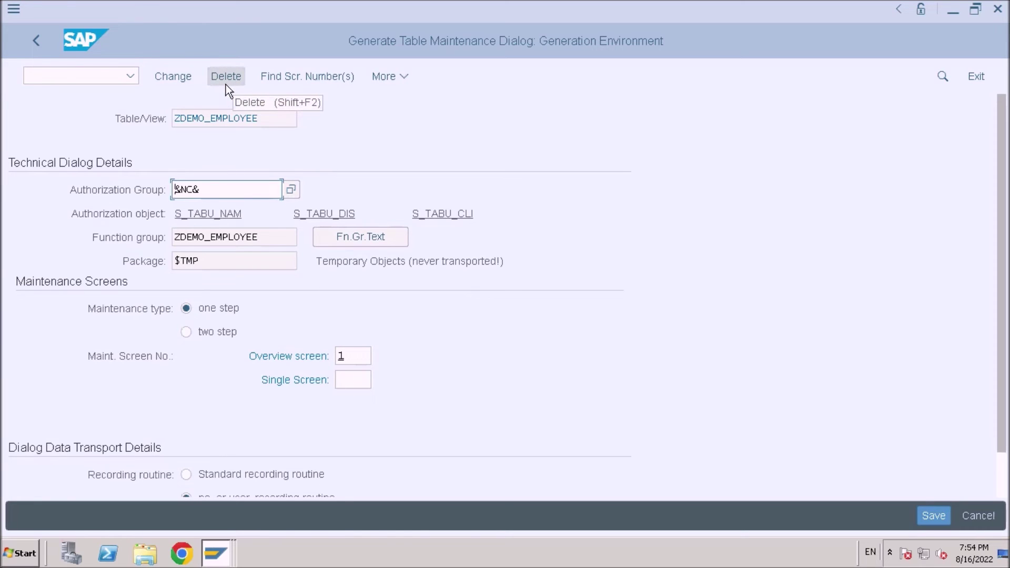
drag(264, 124, 83, 120)
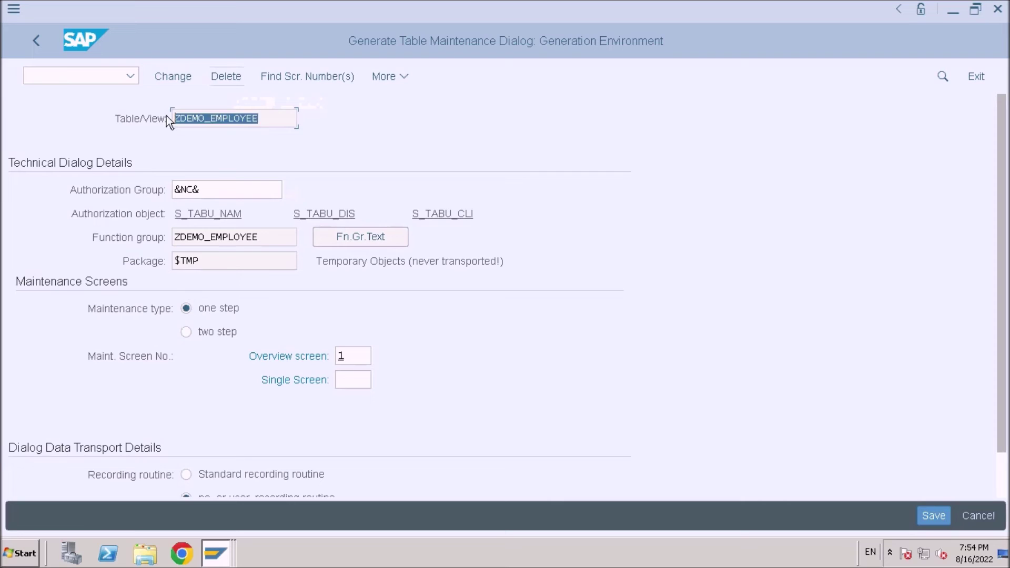
click(264, 117)
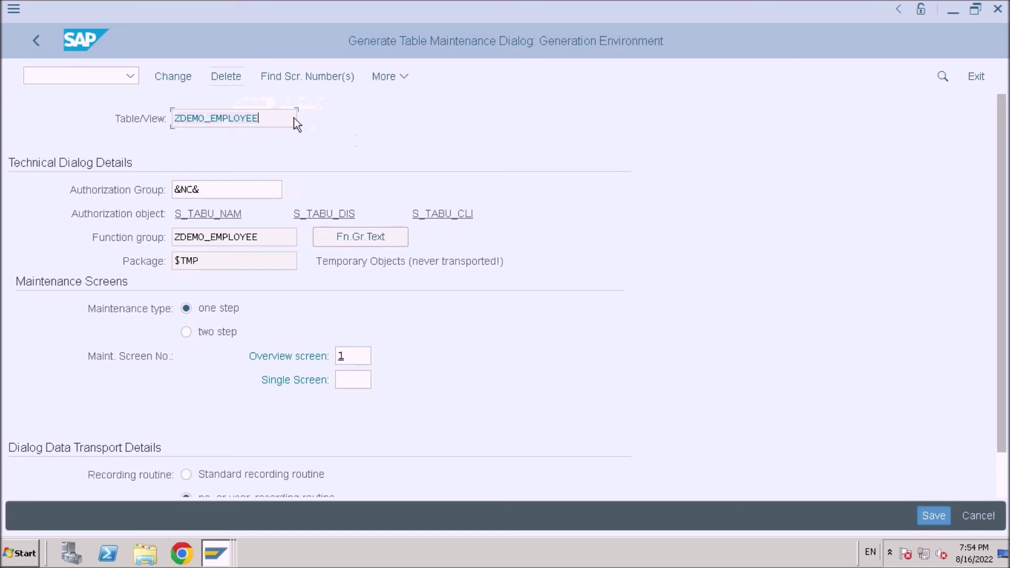
- Examine the reasons for change offered for regenerating the maintenance dialog, such as a new or removed structure field, and cancel
click(185, 81)
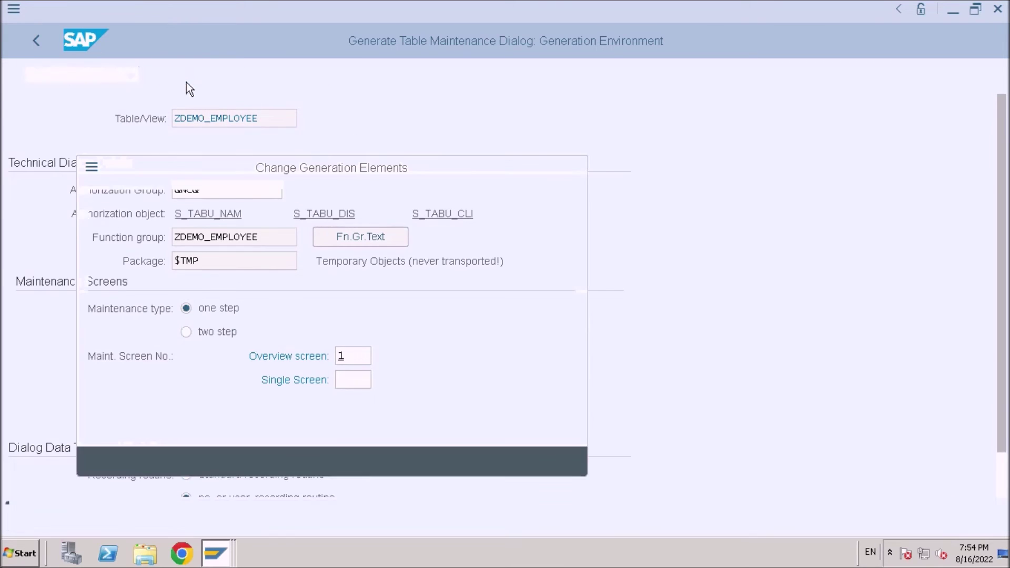
click(574, 166)
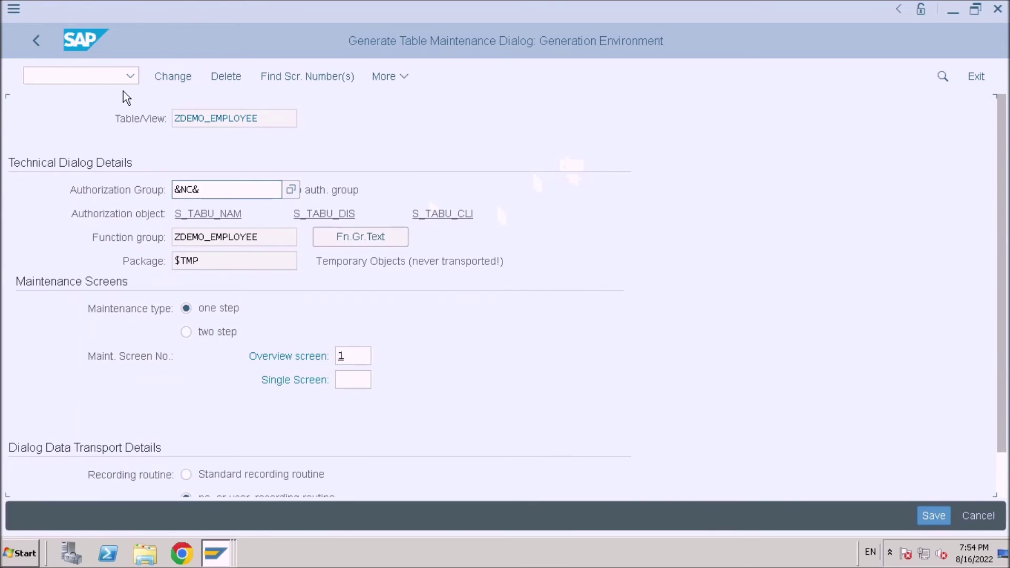
click(166, 78)
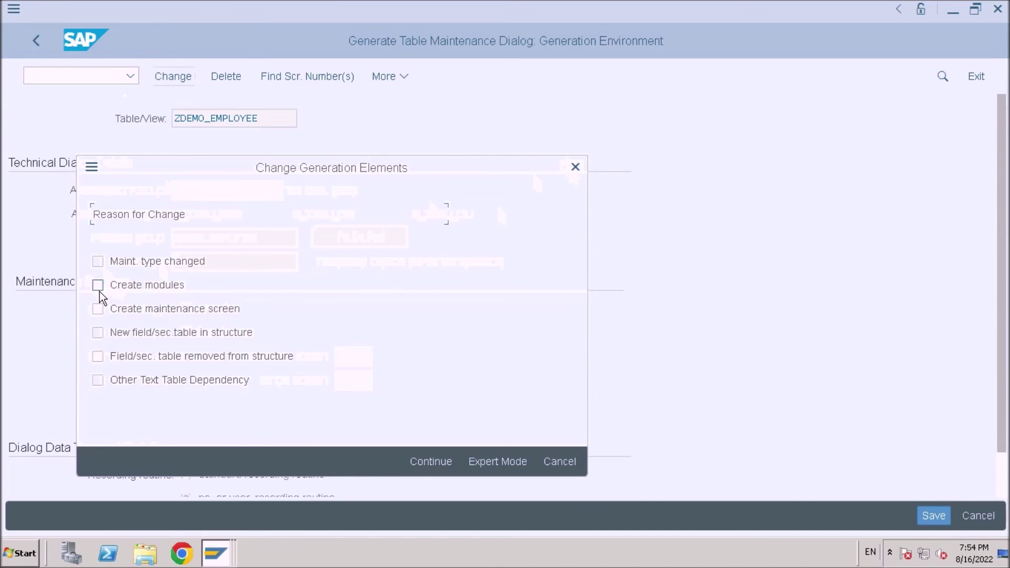
click(99, 310)
click(98, 310)
click(100, 333)
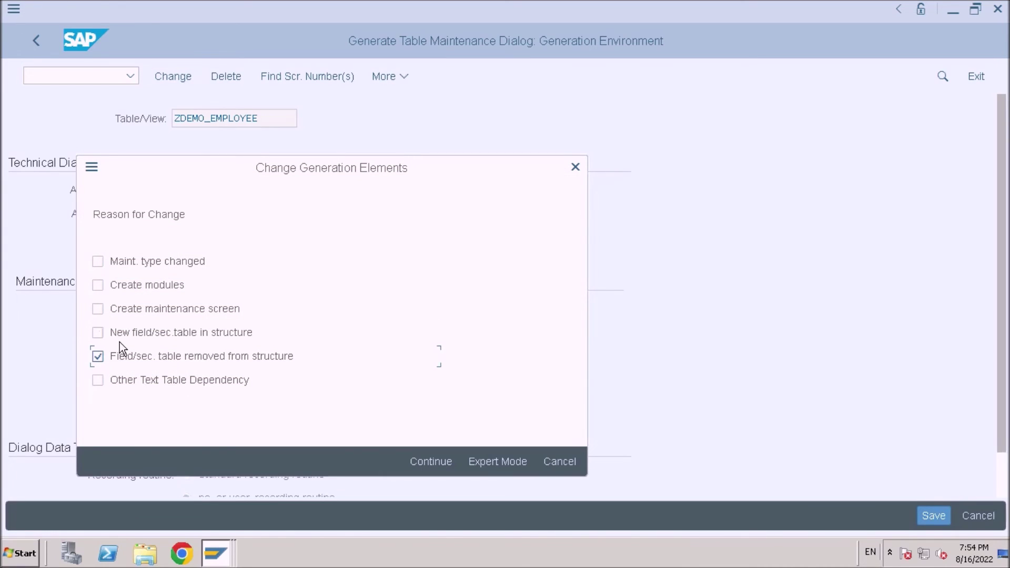
click(96, 356)
click(566, 463)
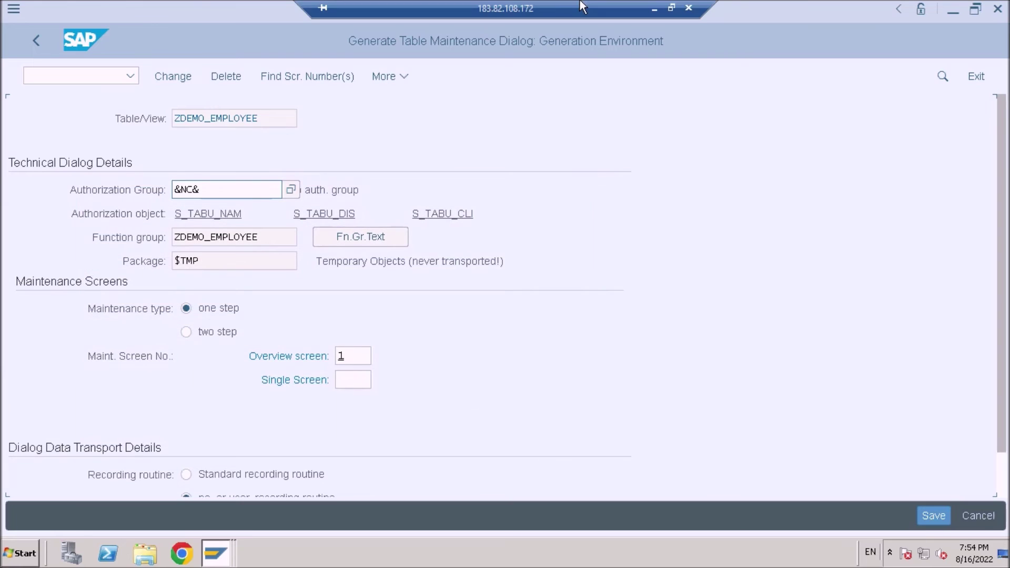
- Delete the generated one-step maintenance dialog of table ZDEMO_EMPLOYEE
click(345, 385)
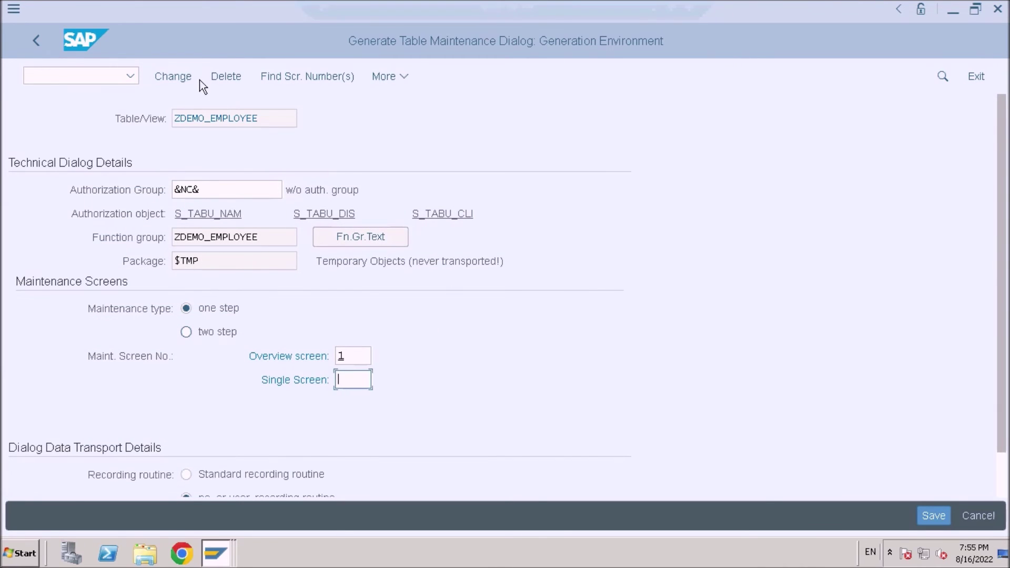
click(216, 75)
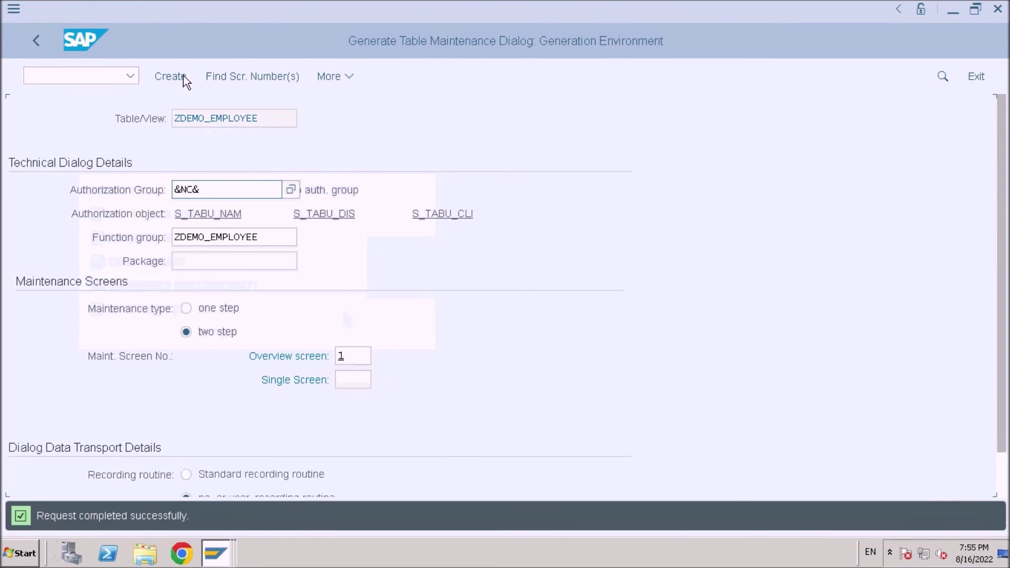
- Generate a two-step maintenance dialog for ZDEMO_EMPLOYEE with proposed overview screen 2 and single screen 3, saved in package $TMP
click(195, 331)
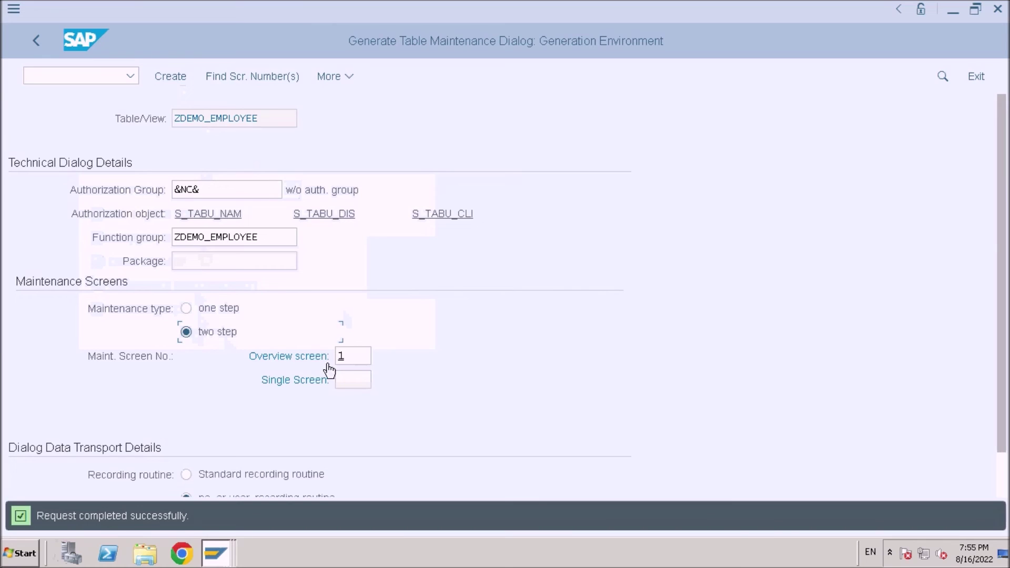
click(260, 80)
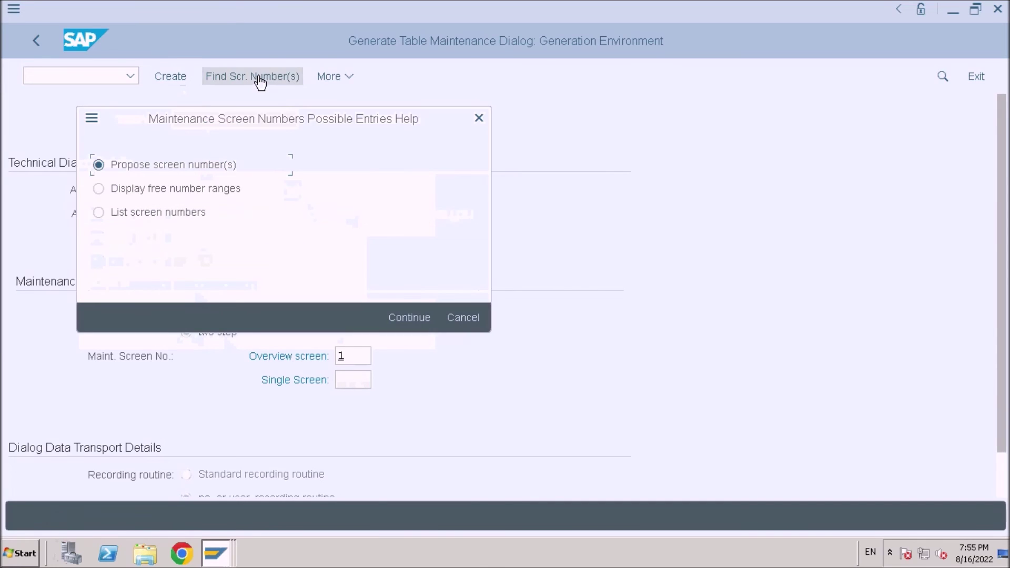
click(405, 315)
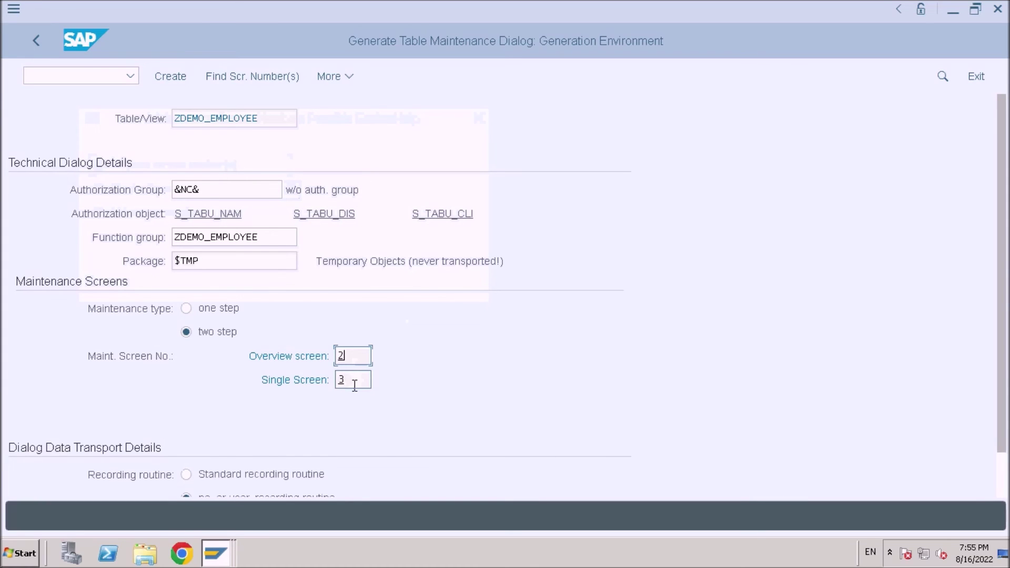
click(180, 80)
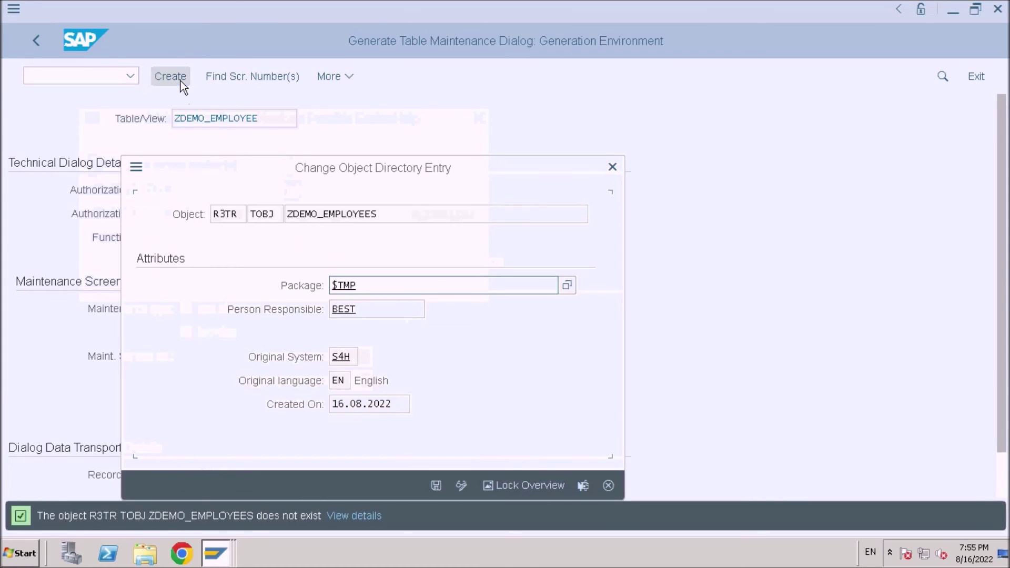
click(436, 485)
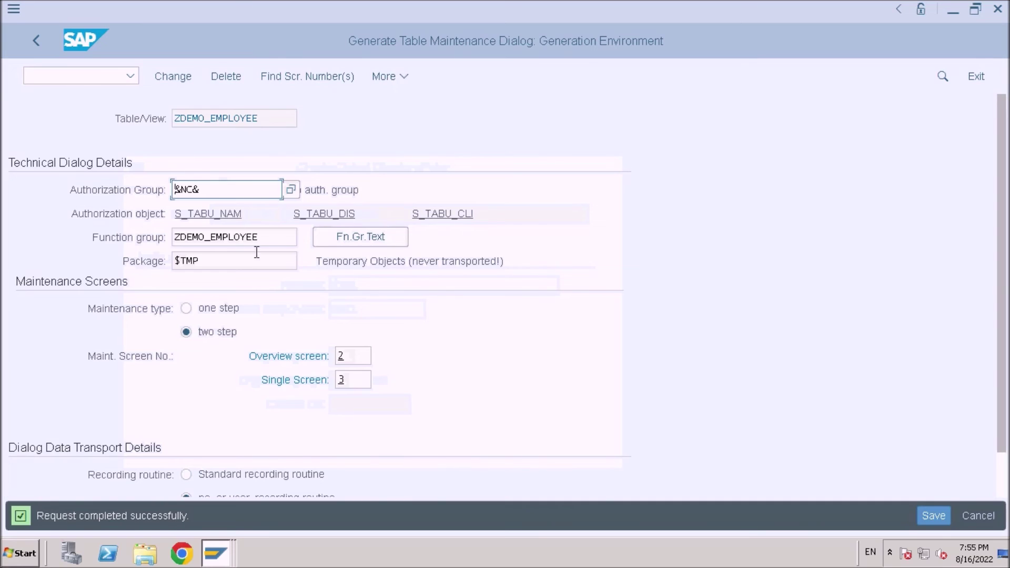
- Try to reopen table ZDEMO_EMPLOYEE for maintenance from the existing Edit Table Views session, accepting the cross-client caution
drag(270, 115, 61, 117)
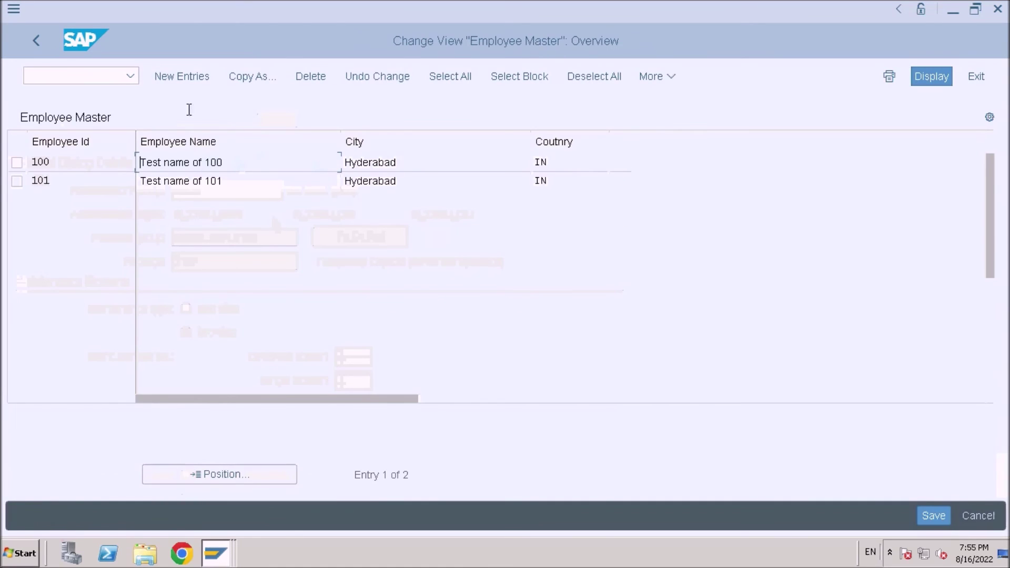
click(38, 40)
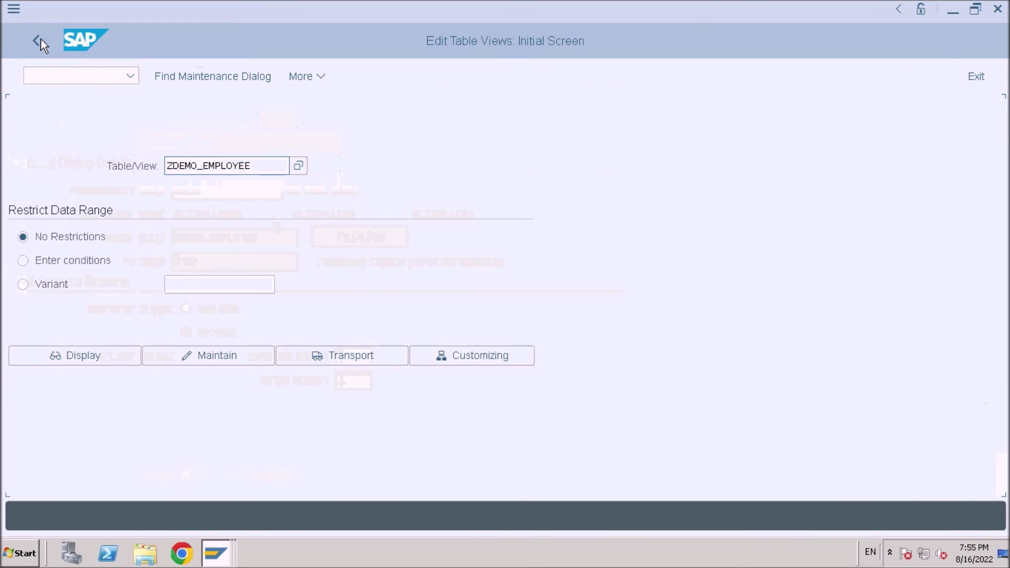
drag(261, 163, 153, 165)
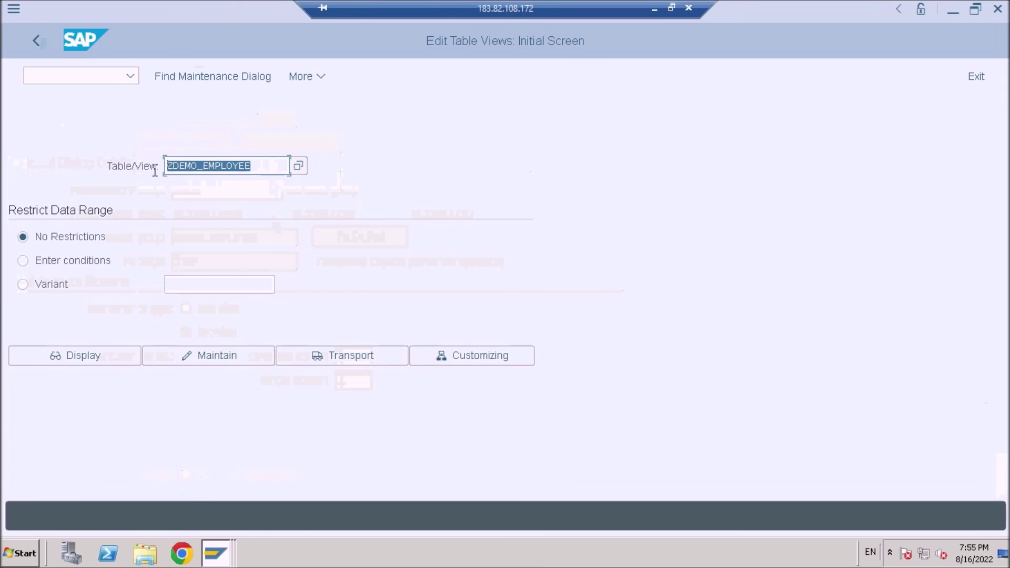
click(363, 163)
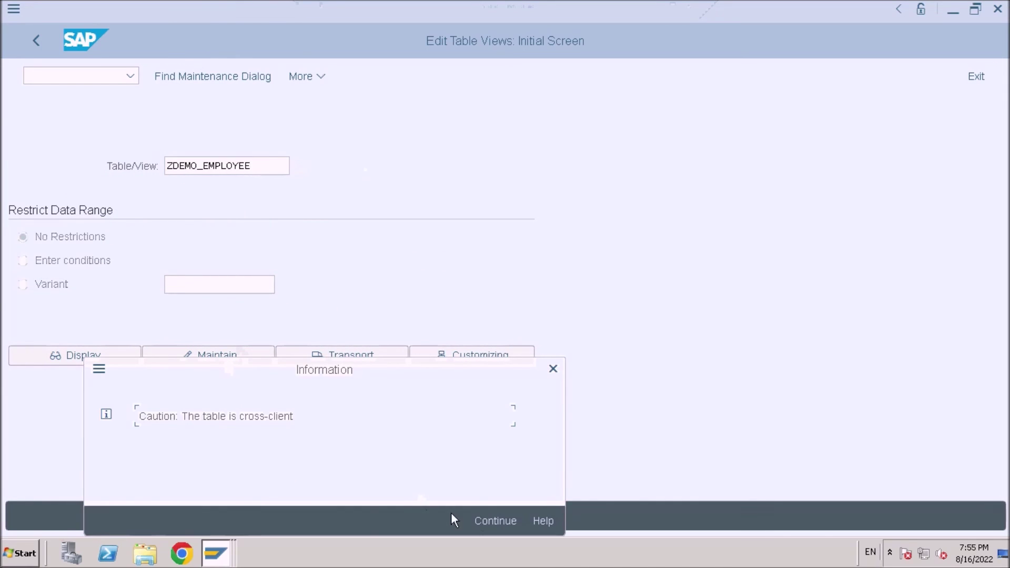
click(480, 518)
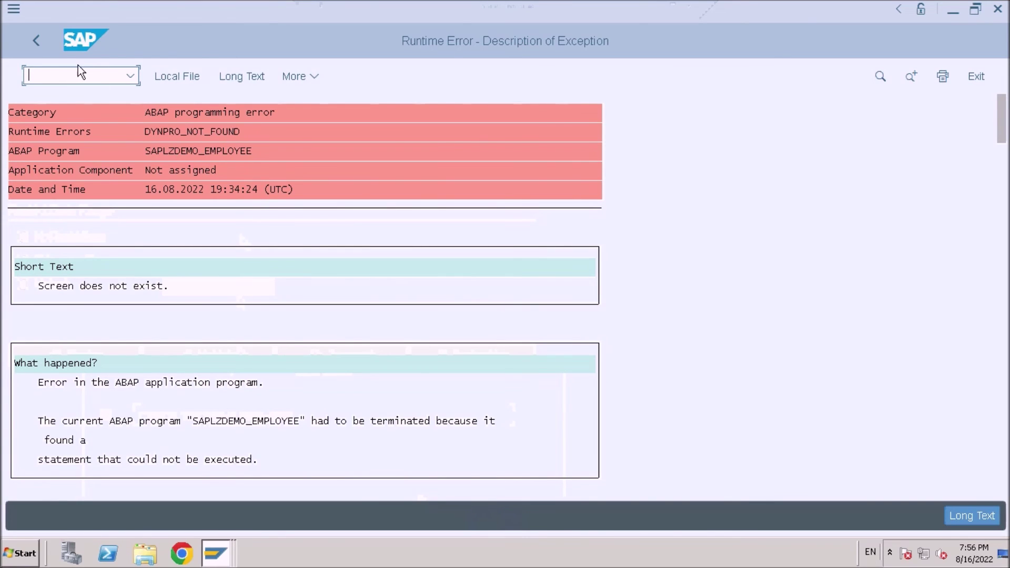
- Restart the table view transaction with /nsm30 and open ZDEMO_EMPLOYEE for maintenance, accepting the cross-client caution
key(alt+Tab)
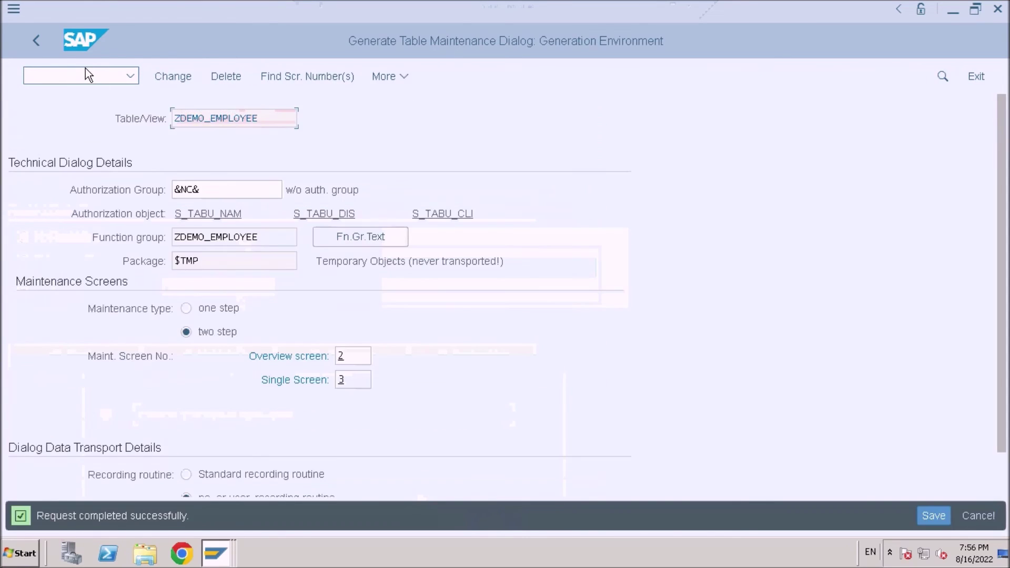
click(184, 77)
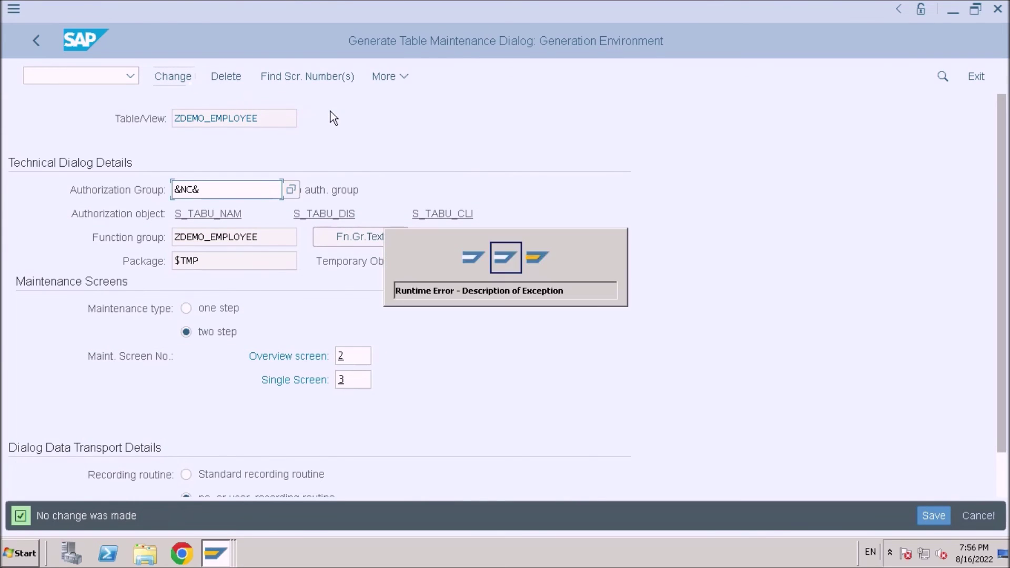
text(/nsm30)
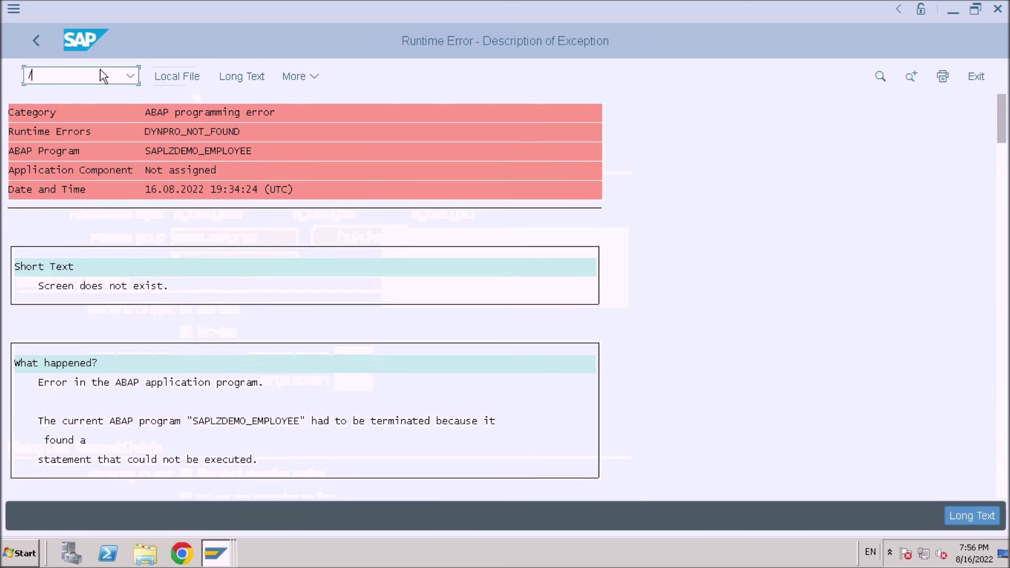
key(Return)
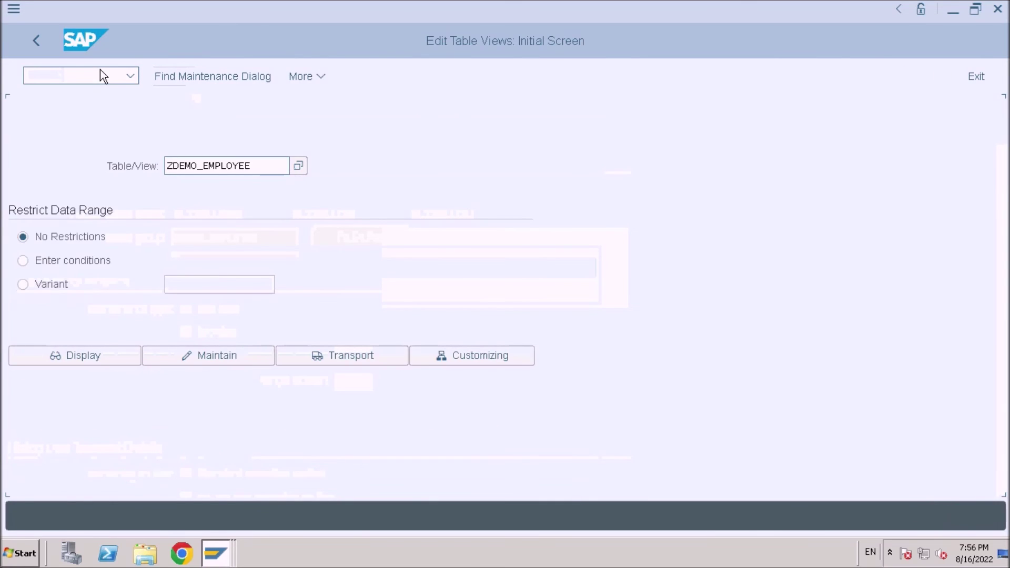
click(220, 356)
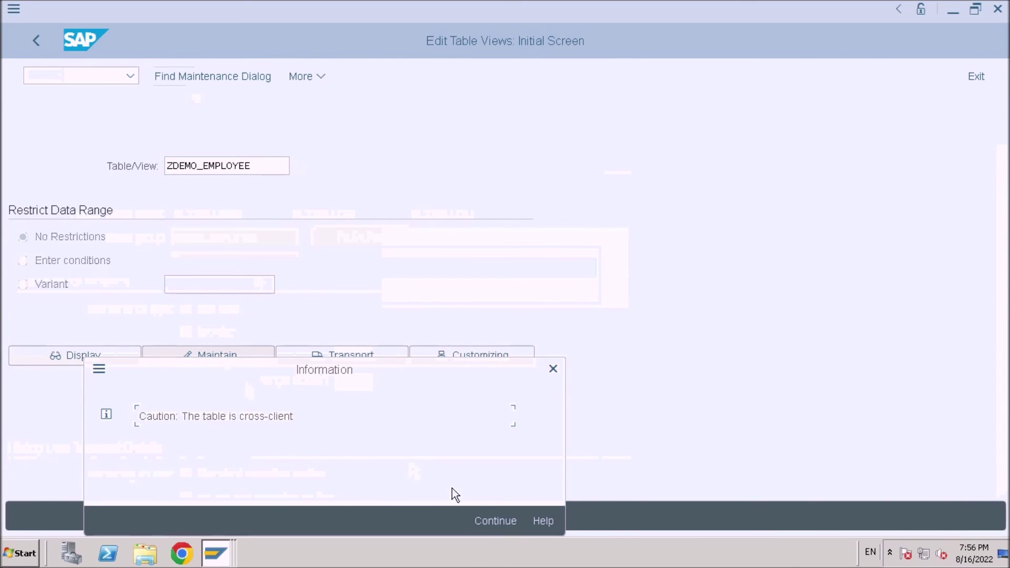
click(485, 520)
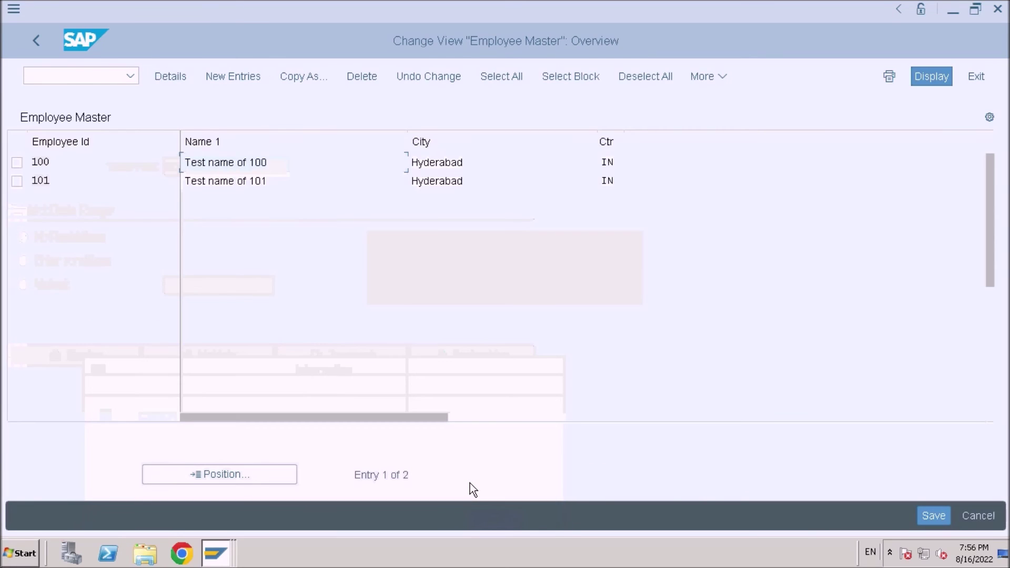
click(86, 175)
click(82, 166)
click(87, 165)
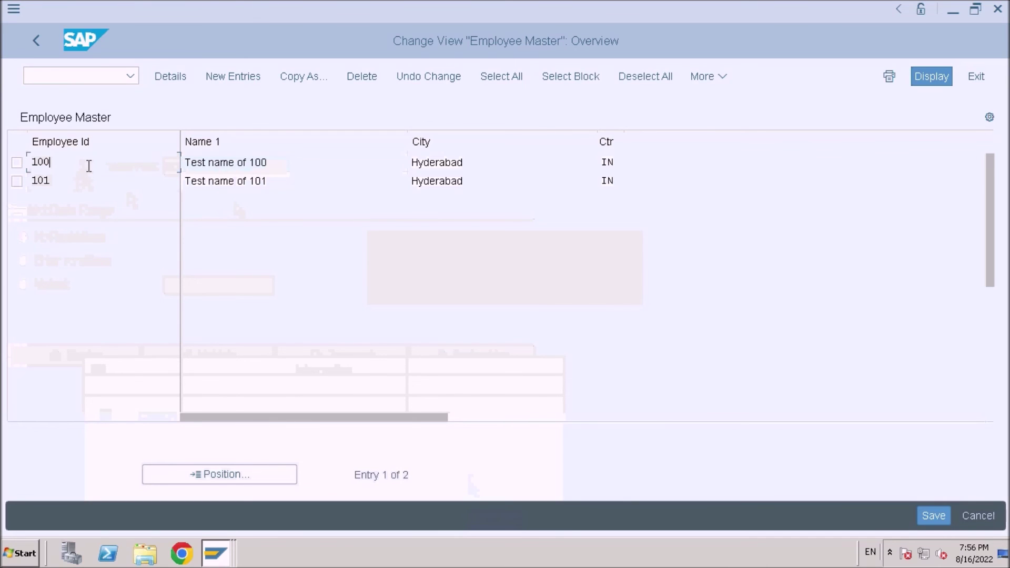
- Add and save a new employee entry with ID 102, name "Test name", city Delhi and country IN, and return to the overview
click(218, 80)
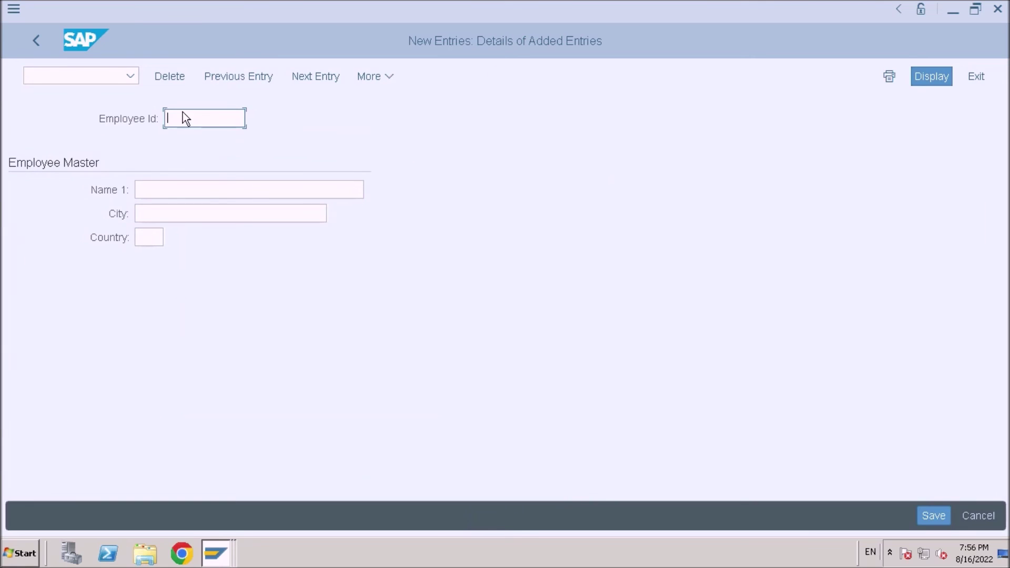
text(102)
key(Tab)
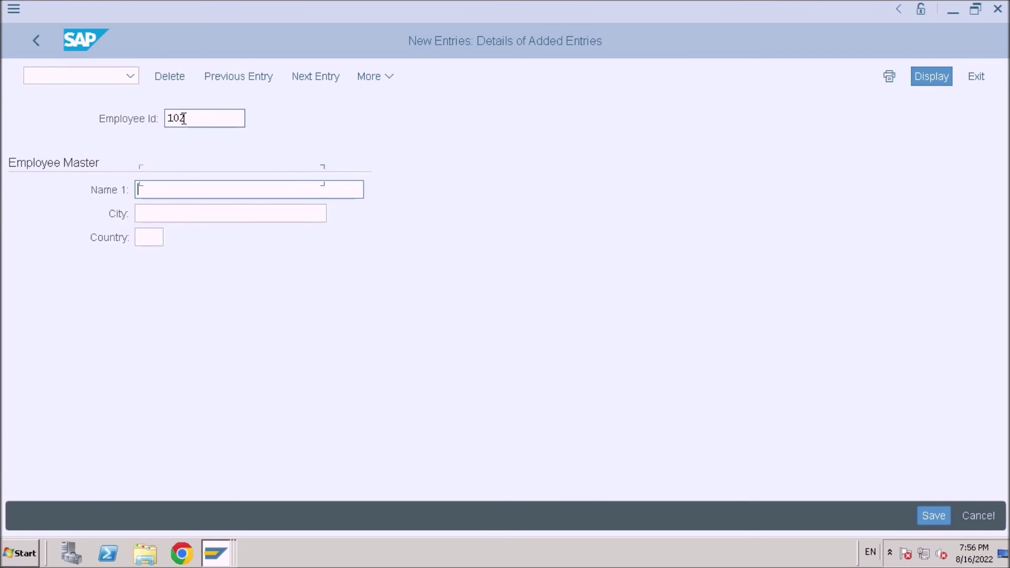
text(Test name)
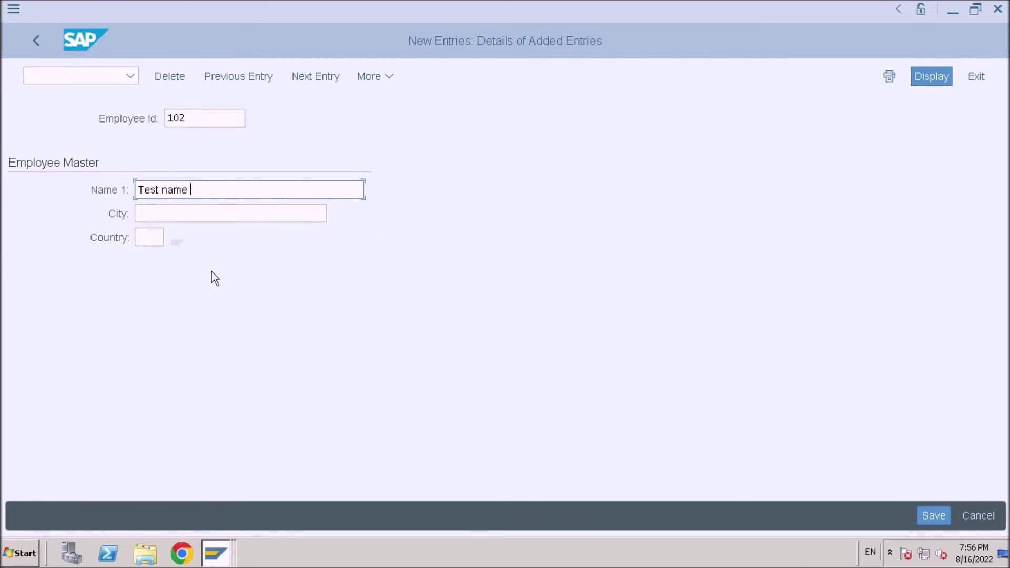
click(192, 216)
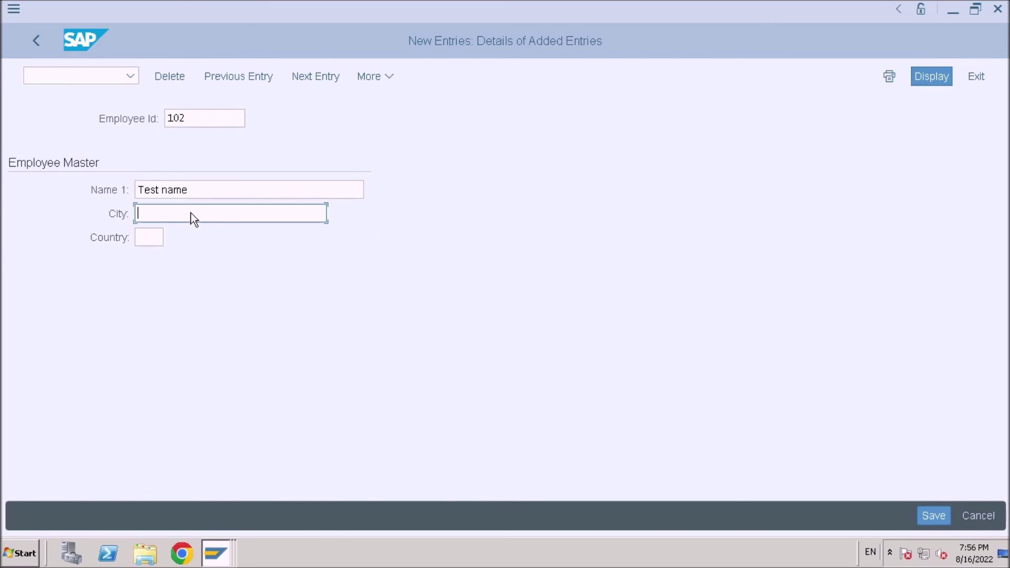
text(Delhi)
key(Tab)
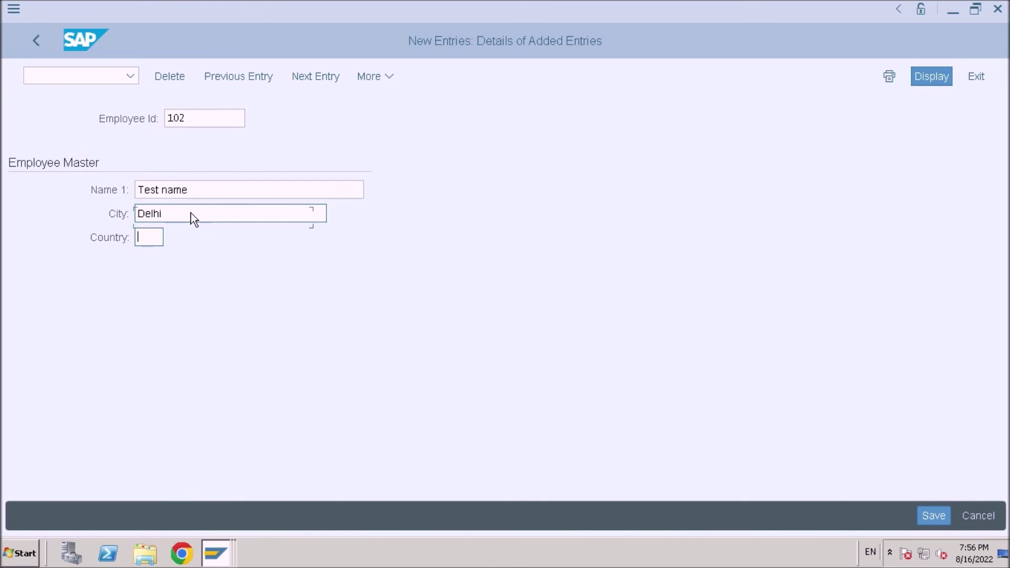
text(IN)
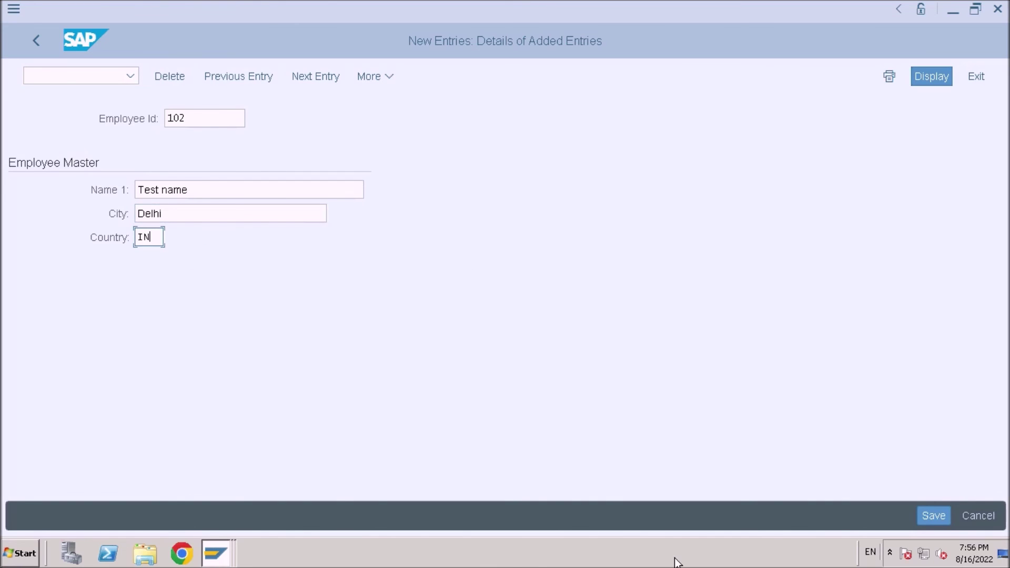
click(928, 516)
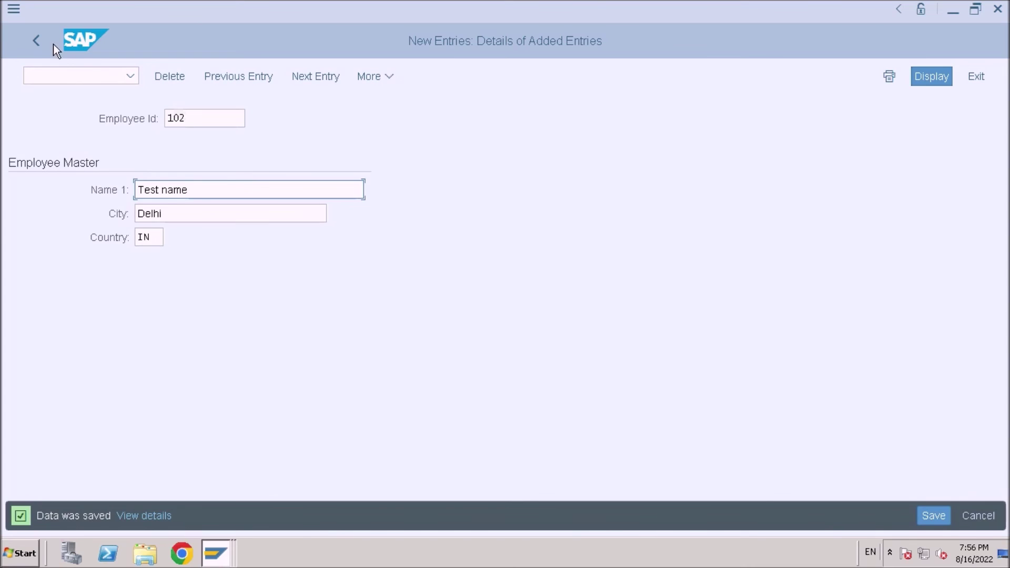
click(38, 42)
scroll(295, 242, up, 2)
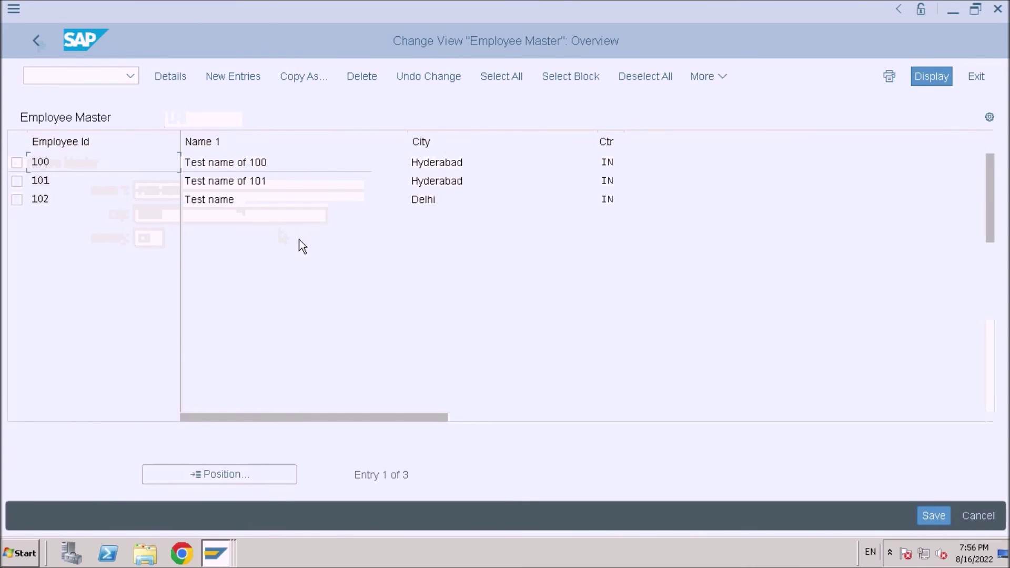
click(946, 515)
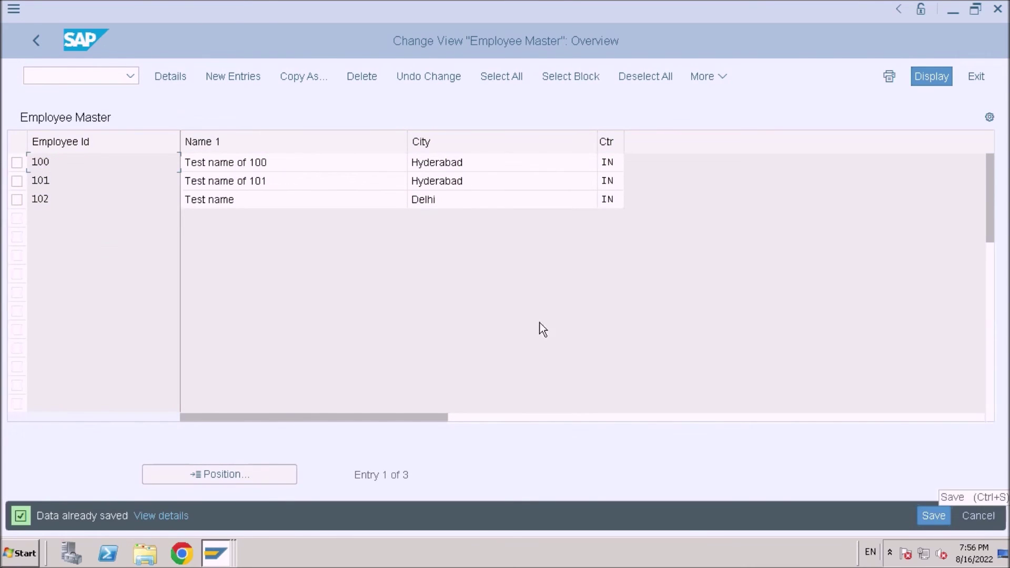
- Examine the detail screen of employee 101, return to the overview and deselect the entry
click(17, 182)
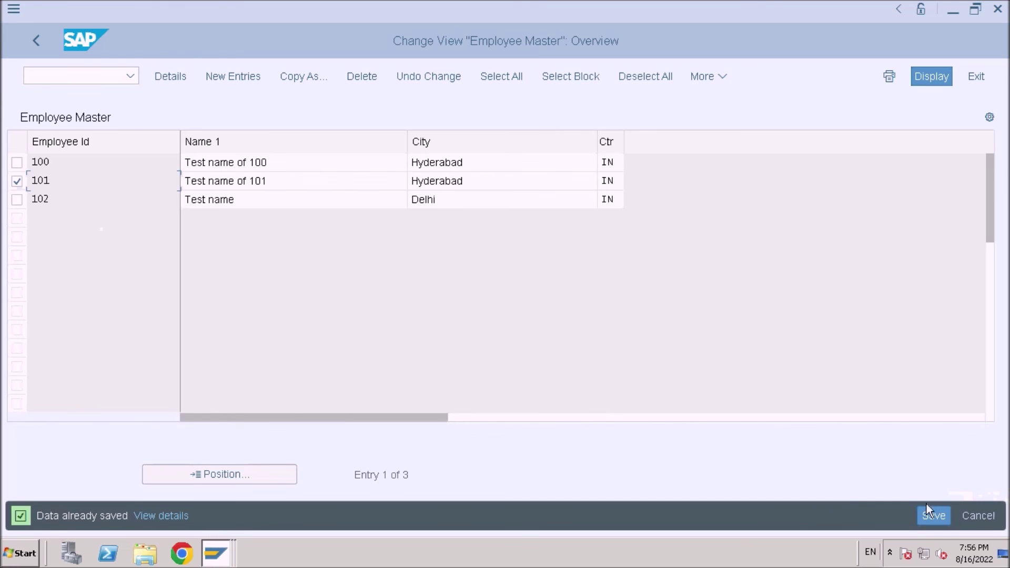
click(170, 77)
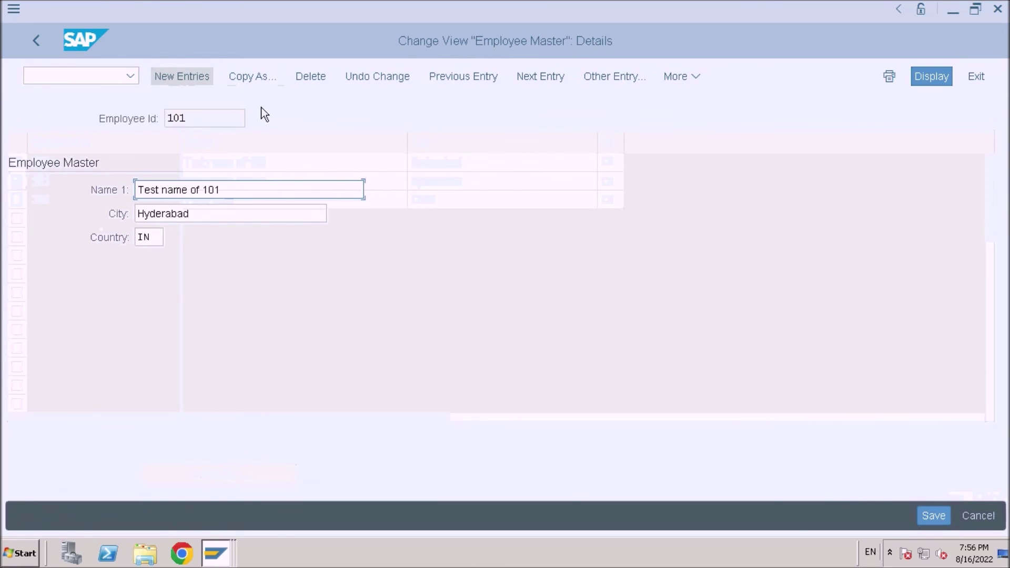
click(37, 42)
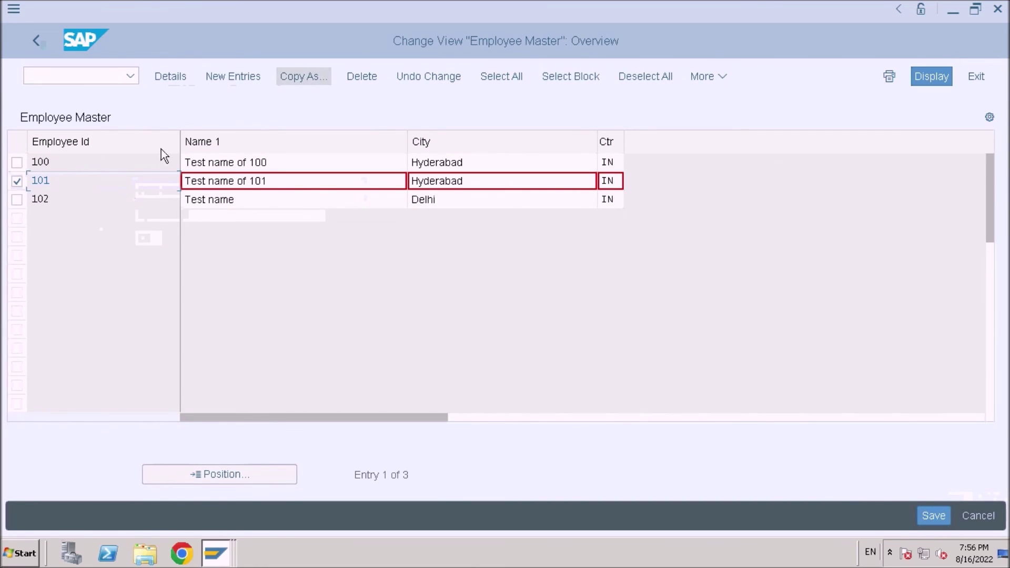
click(316, 200)
click(87, 187)
click(10, 184)
drag(61, 181, 3, 188)
click(88, 188)
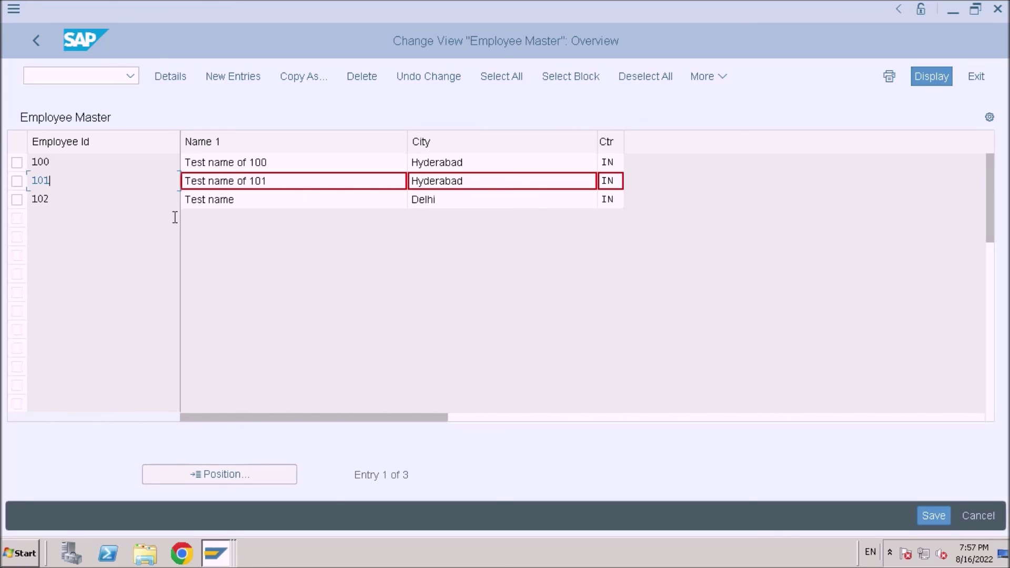
- Switch the recording routine of the ZDEMO_EMPLOYEE maintenance dialog to Standard recording routine in the generation environment and save it
click(232, 558)
click(212, 502)
click(215, 553)
click(219, 520)
scroll(210, 479, down, 2)
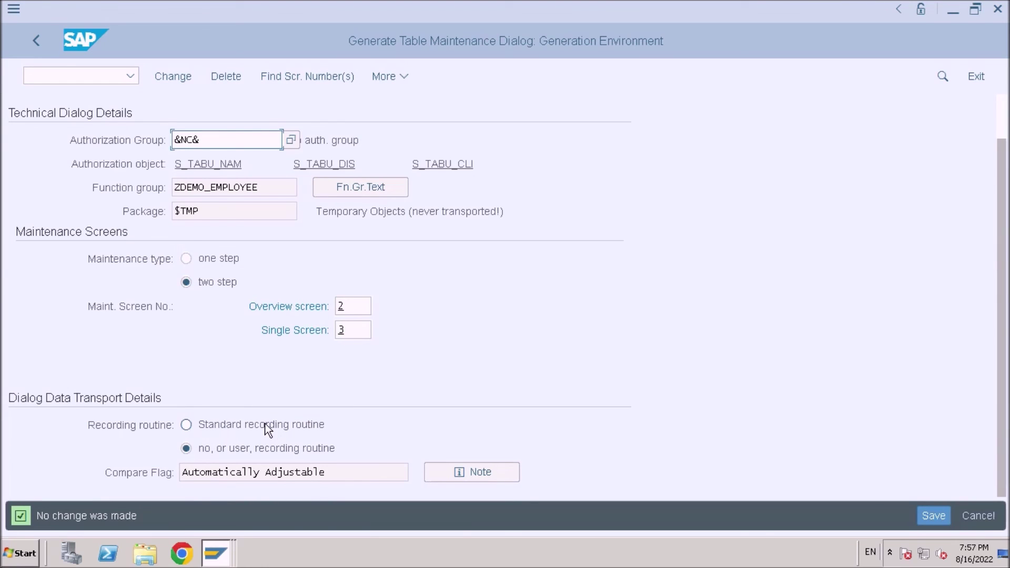
click(187, 425)
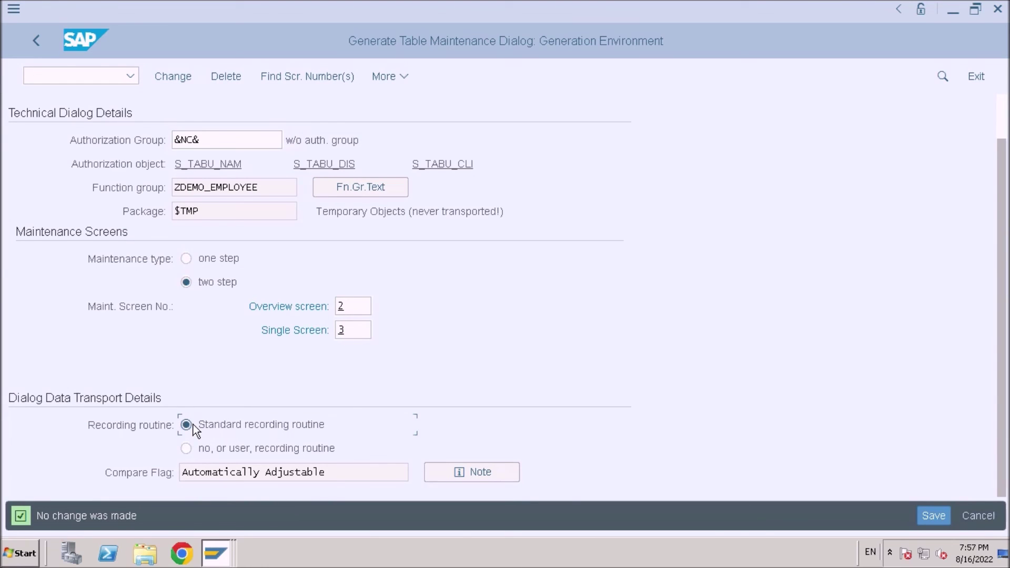
click(935, 521)
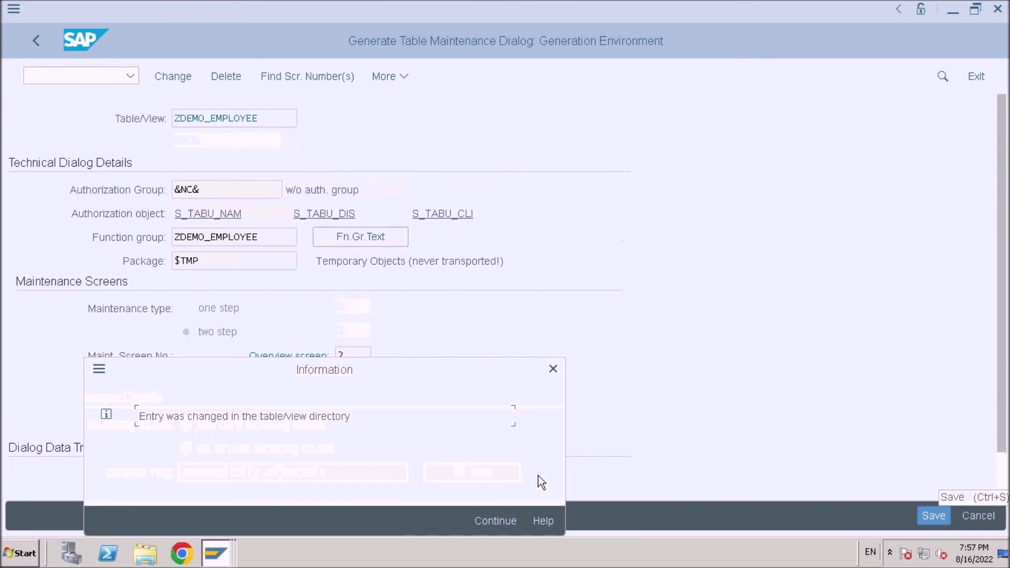
click(495, 521)
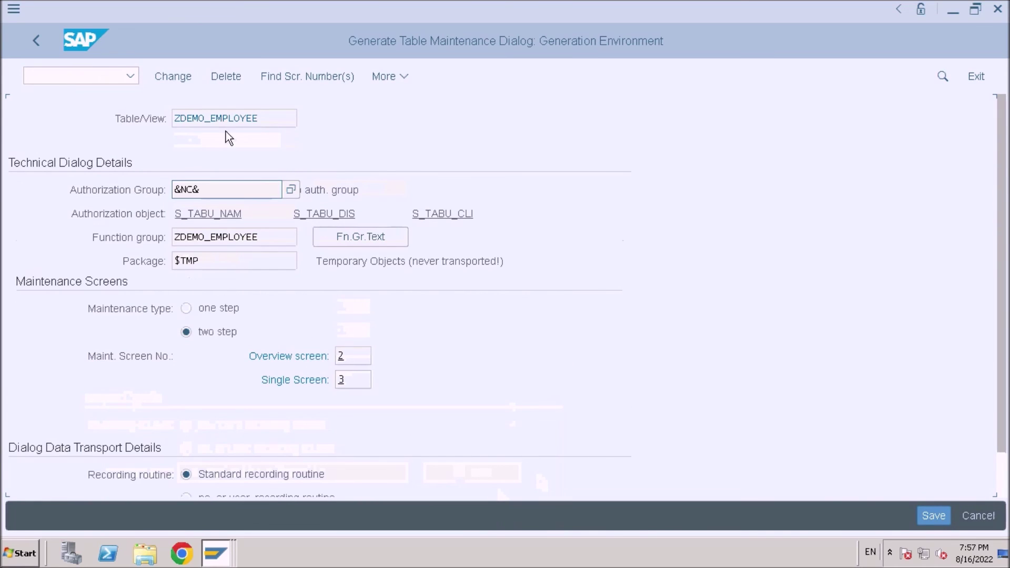
- Return to the Employee Master session, leave its overview and open ZDEMO_EMPLOYEE for maintenance again
click(228, 558)
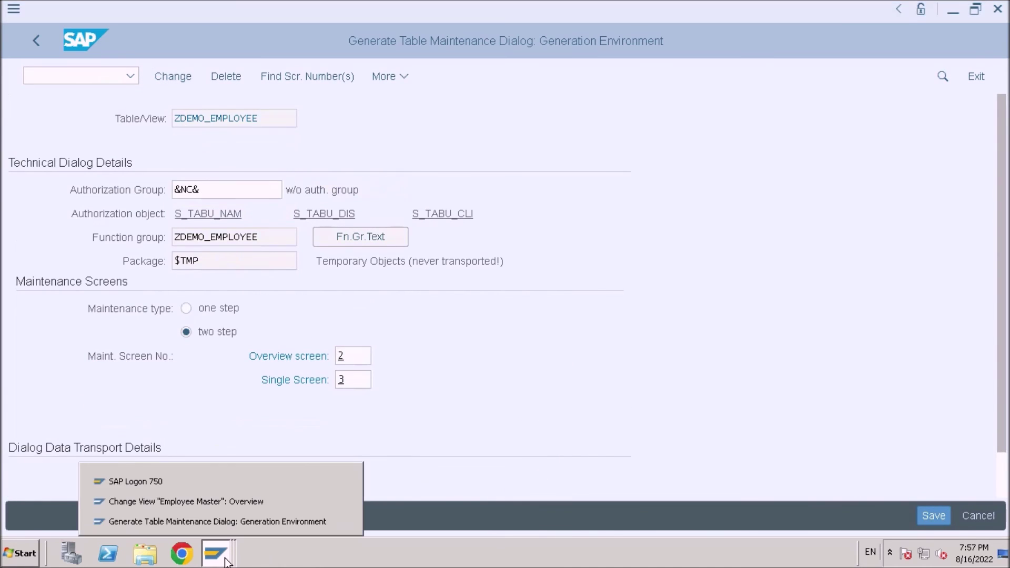
click(245, 508)
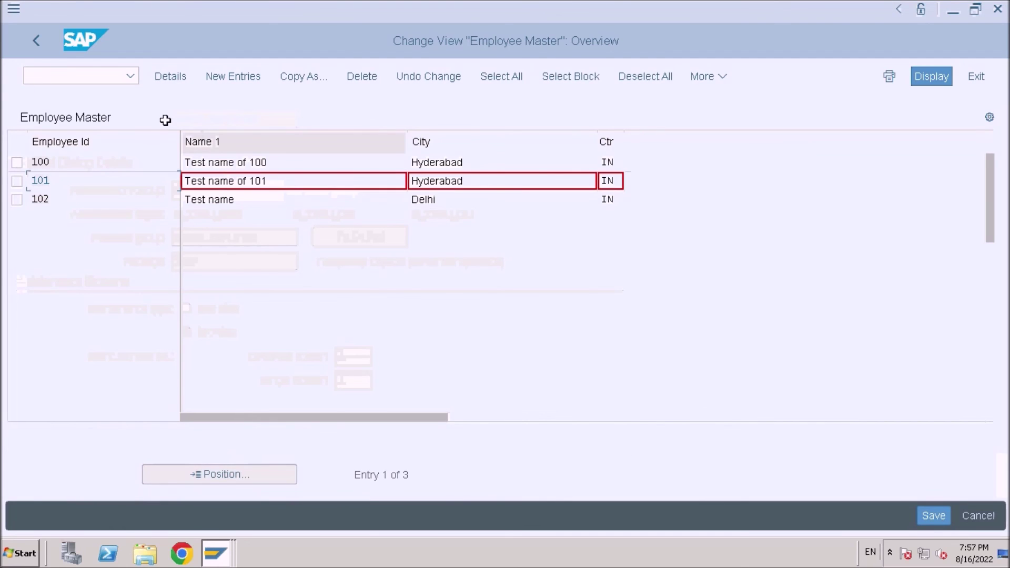
click(29, 39)
click(239, 357)
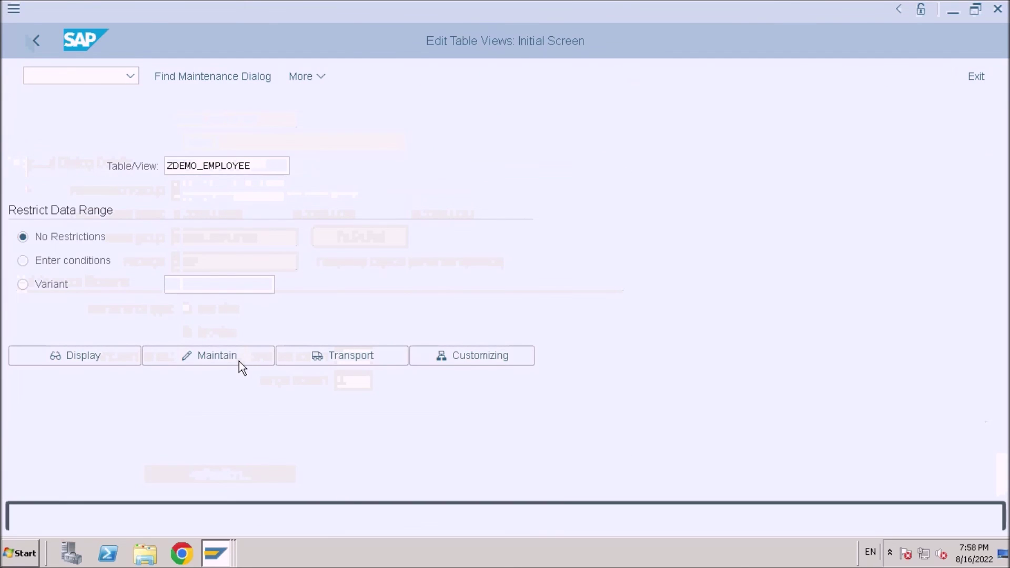
click(489, 523)
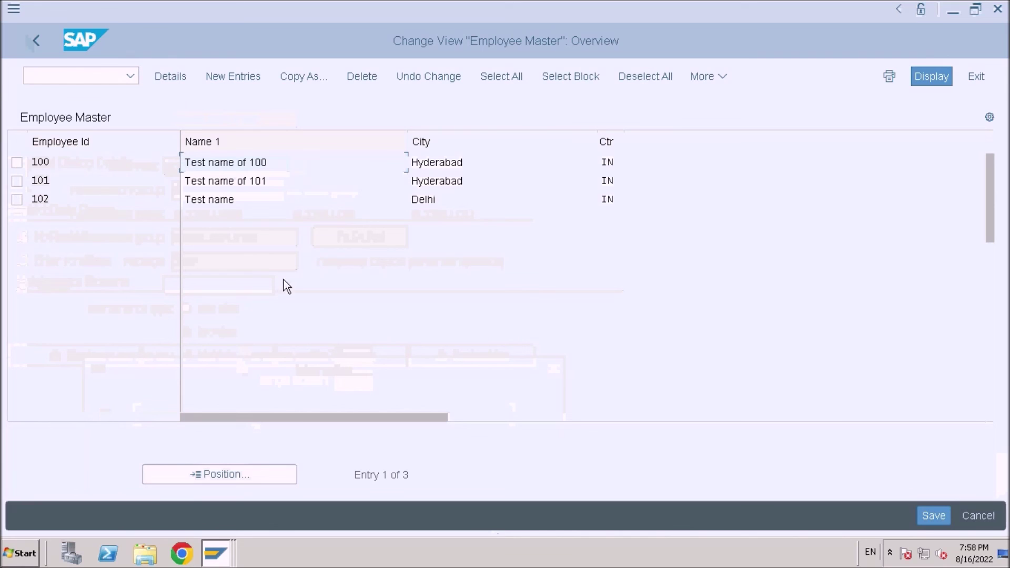
- Rename employee 102 to "Test name 102" in the Employee Master overview and save the change
click(279, 198)
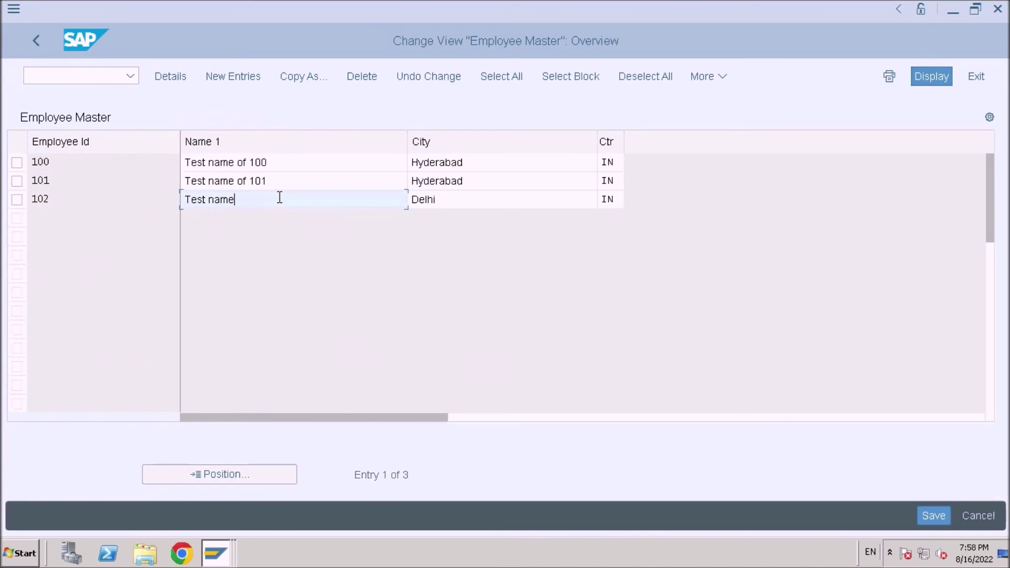
text(102)
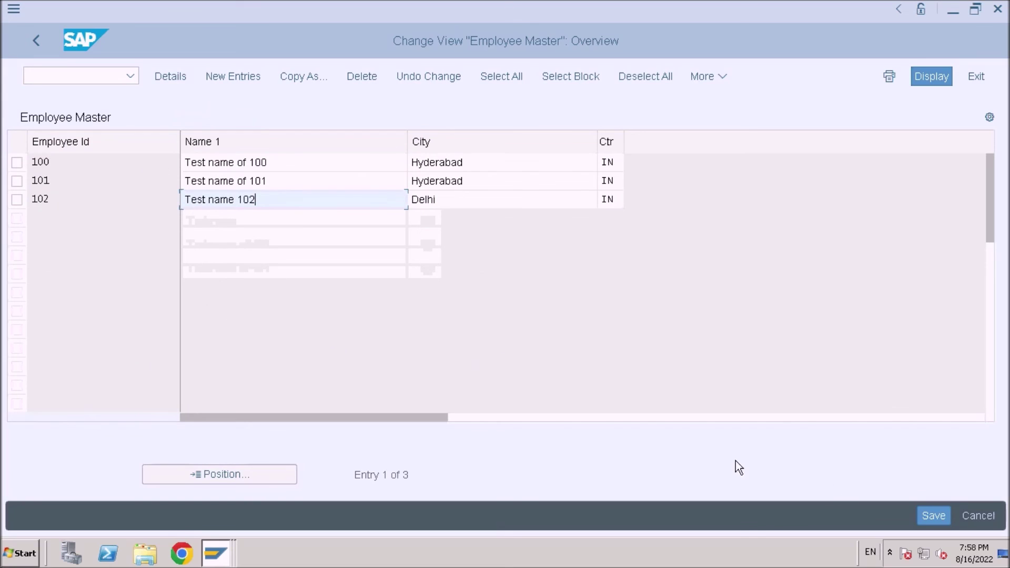
click(934, 515)
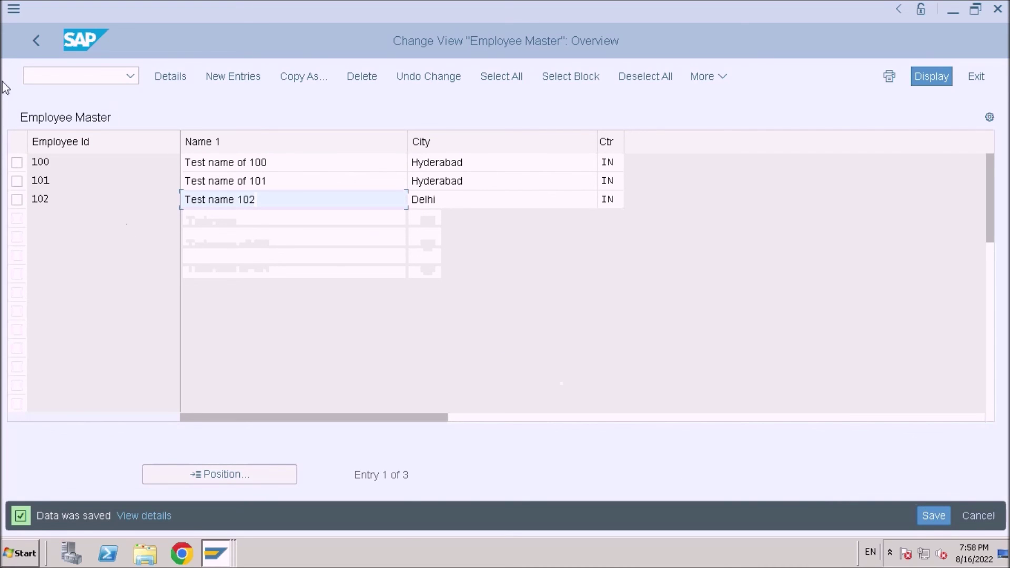
- Restart transaction SM30 and open ZDEMO_EMPLOYEE for maintenance again, accepting the cross-client notice
click(72, 77)
text(/nsm30)
key(Return)
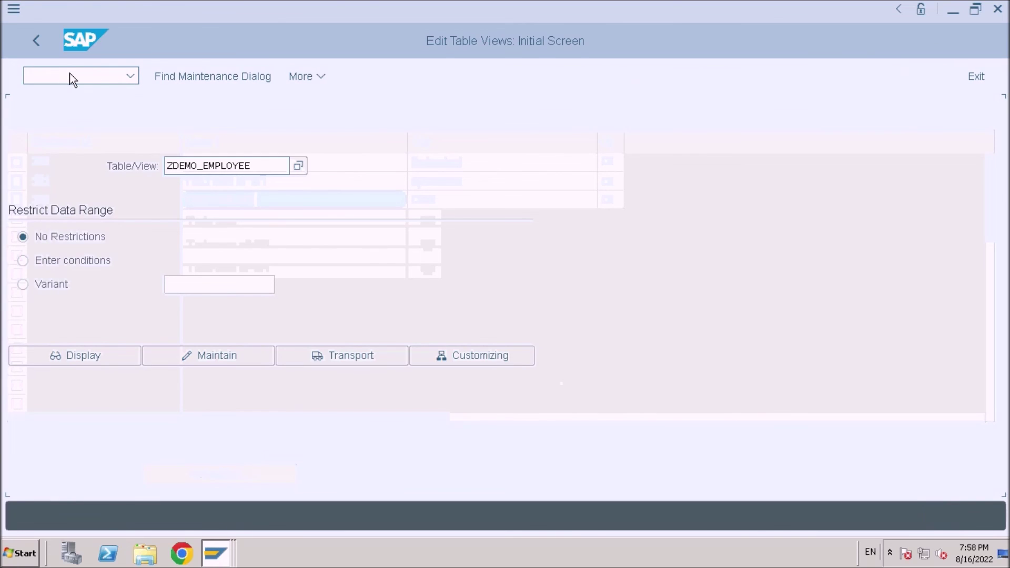
click(241, 360)
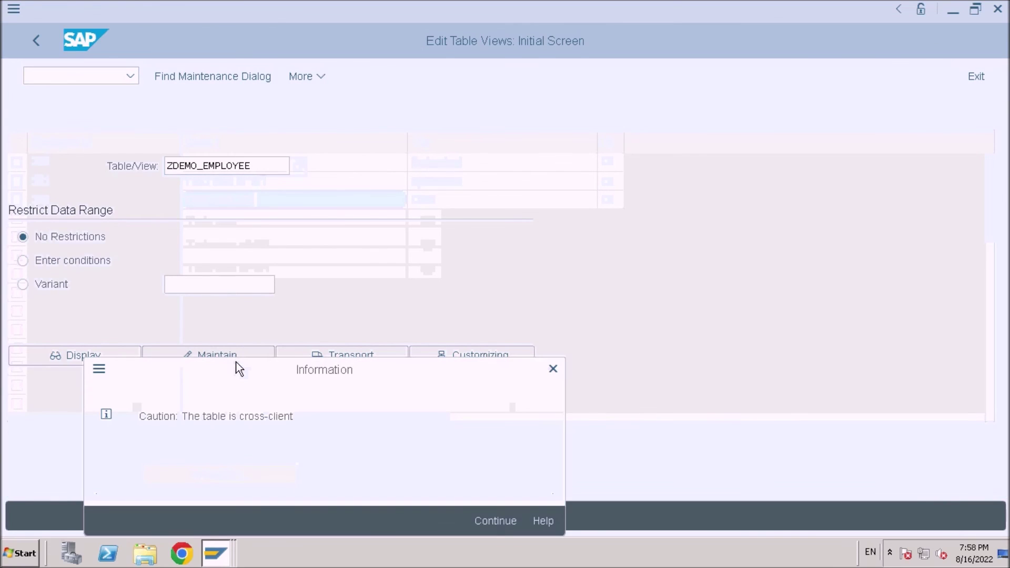
click(503, 526)
- Create a new employee entry with ID 104, name "Test name 104", city Hyderabad and country IN, and try to save it
click(243, 77)
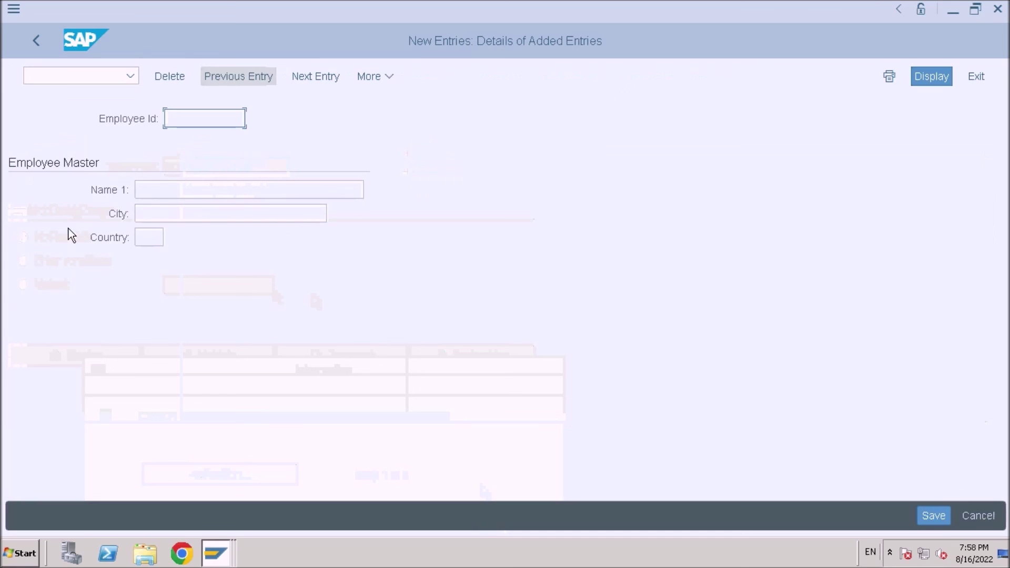
text(1)
click(210, 143)
key(BackSpace)
text(4)
click(196, 187)
text(Test name 104)
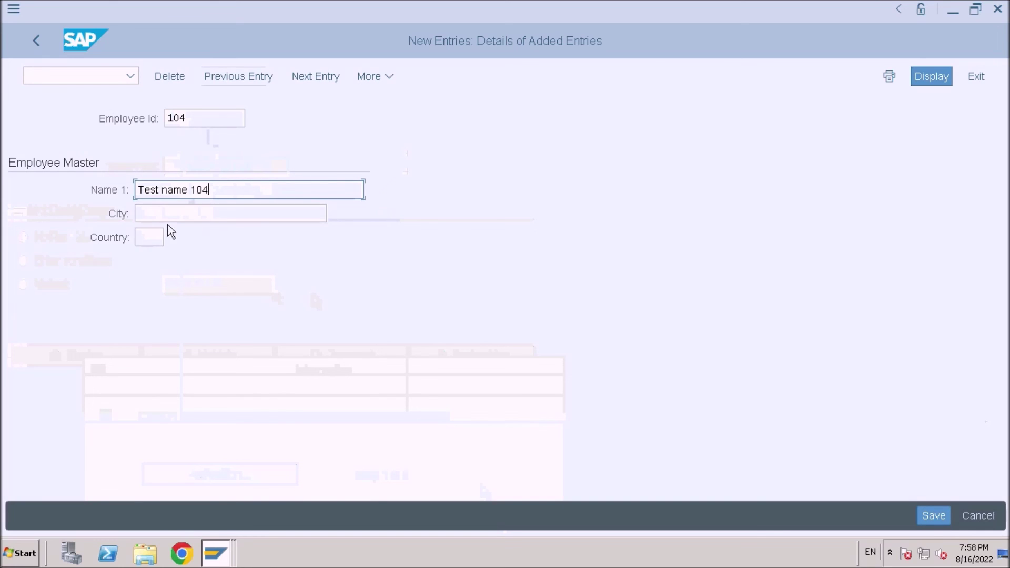
click(169, 215)
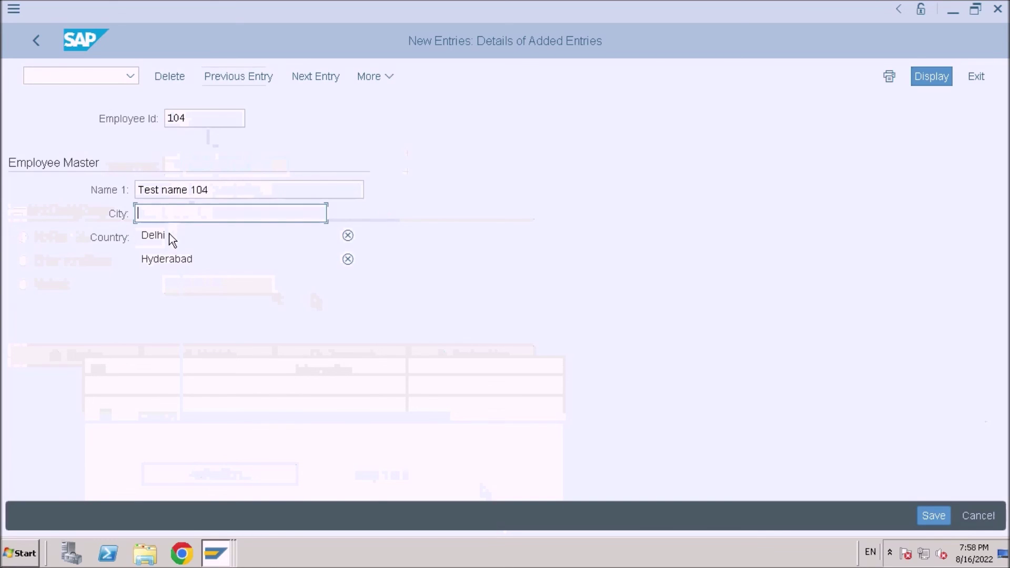
click(164, 259)
click(162, 238)
click(153, 260)
click(933, 521)
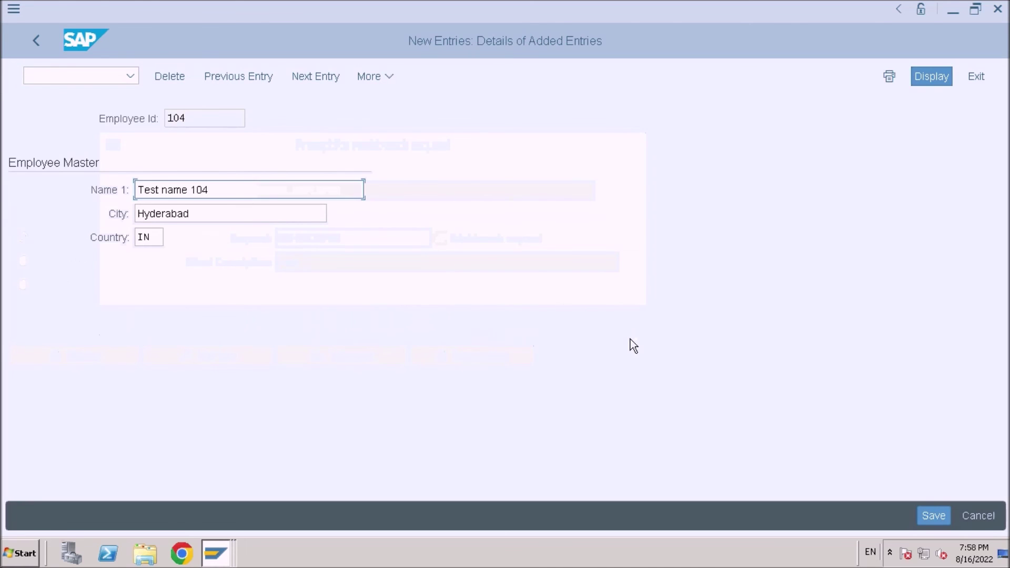
- Return to the Employee Master overview and leave maintenance without saving the entry for employee 104
click(36, 41)
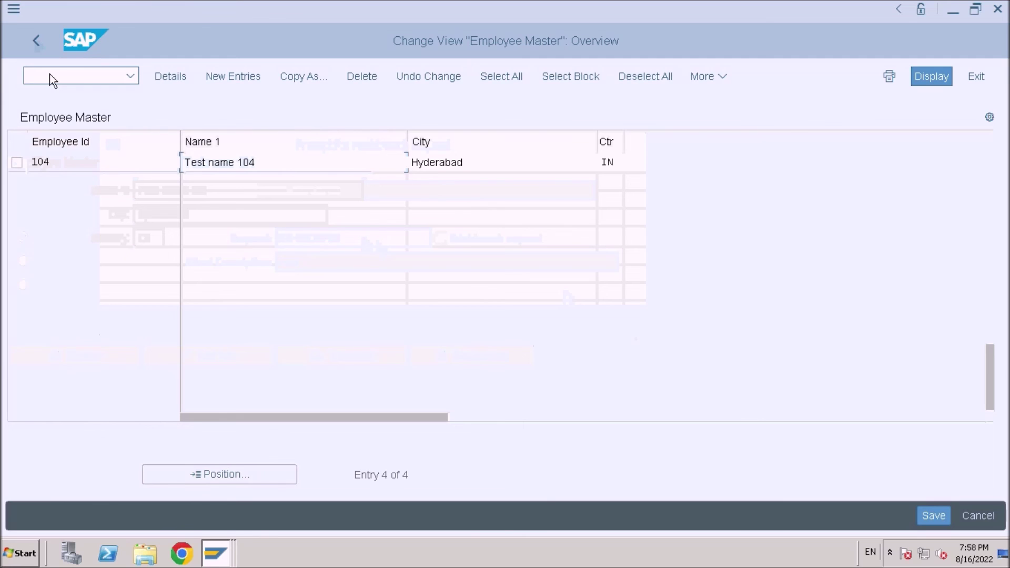
click(50, 76)
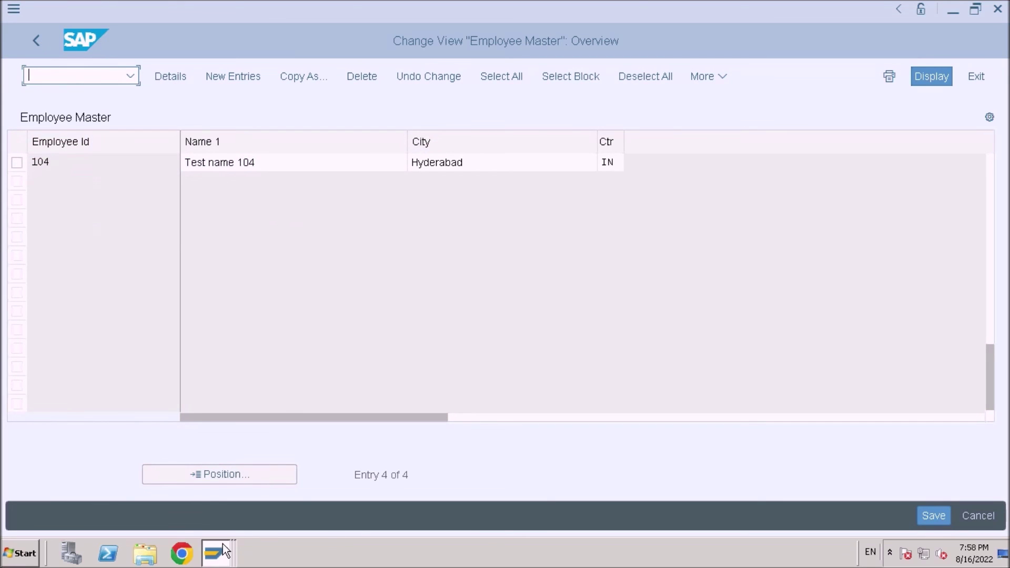
click(222, 547)
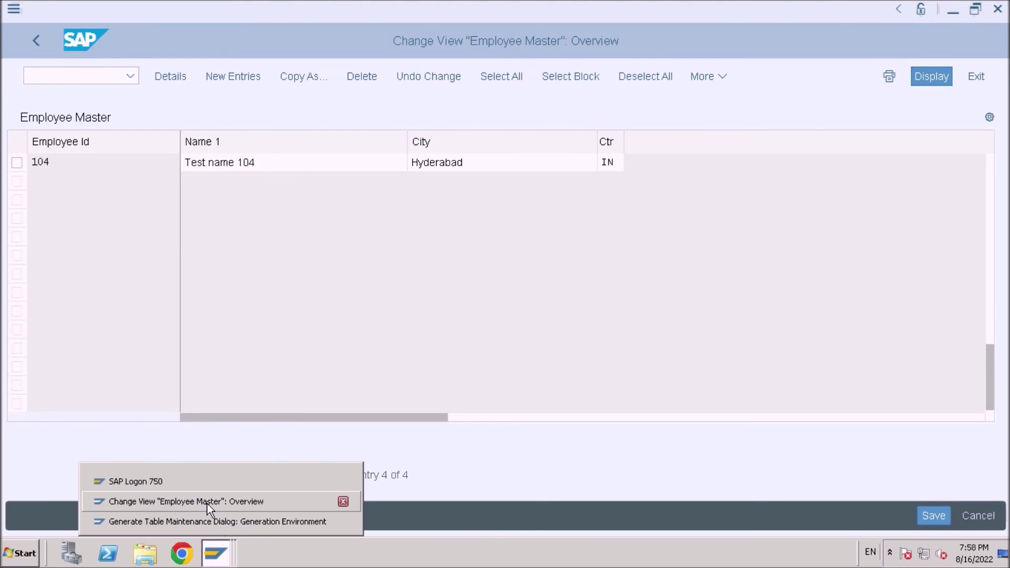
click(207, 505)
click(40, 47)
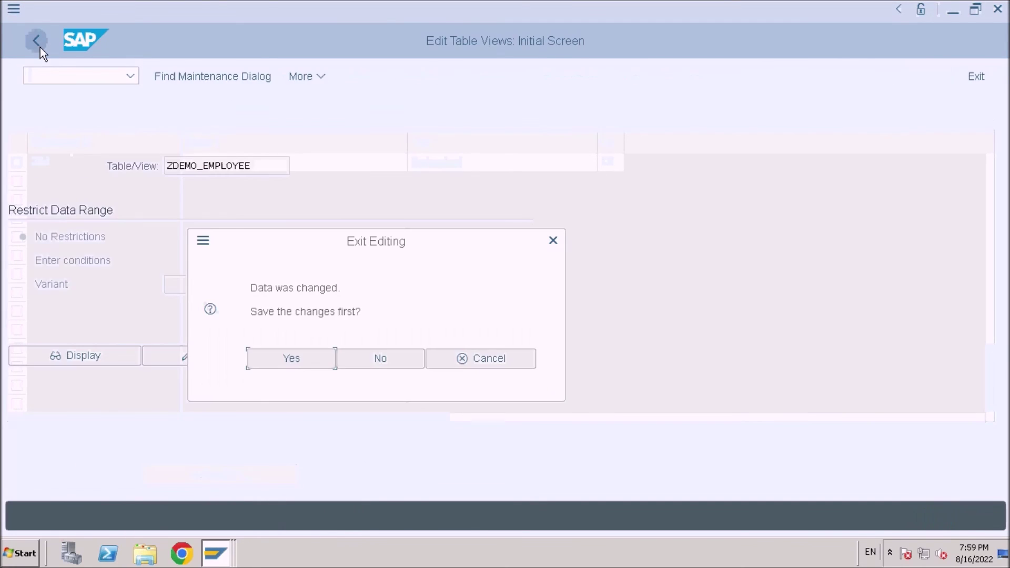
click(394, 363)
- Switch to the generation environment session, return to the ZDEMO_EMPLOYEE table definition and display all its contents in the data browser
click(223, 565)
click(222, 522)
click(45, 50)
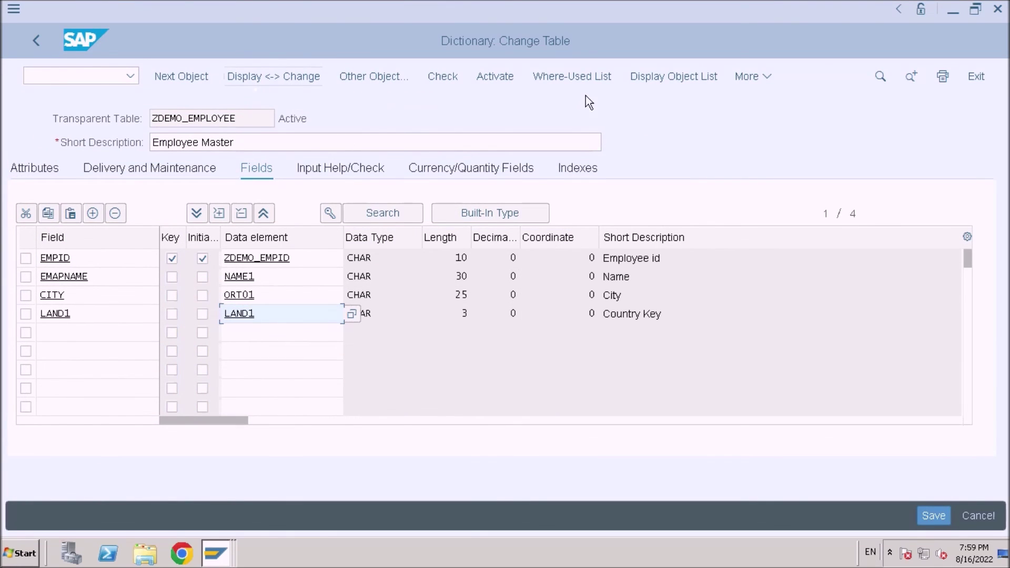
click(747, 76)
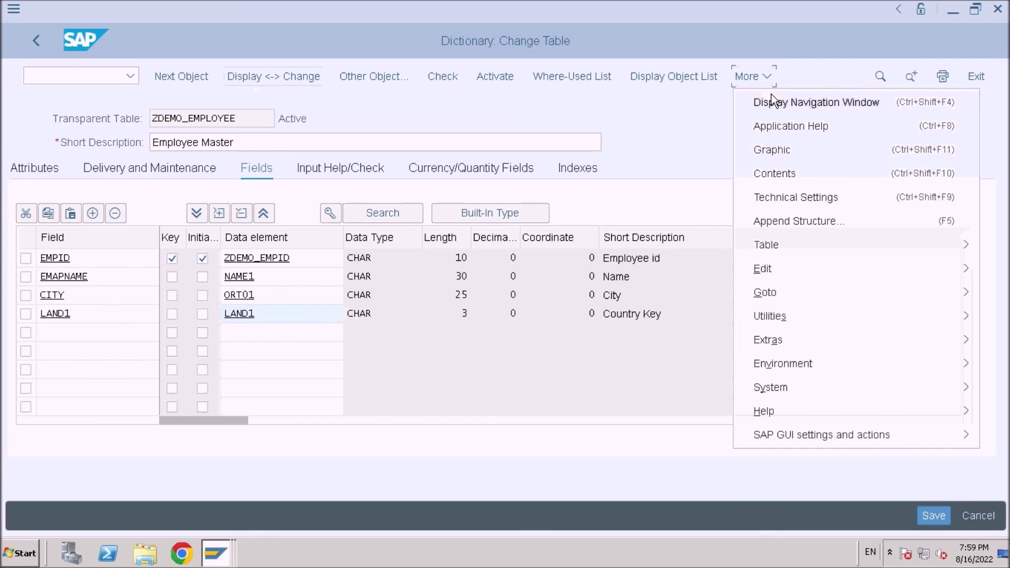
click(778, 174)
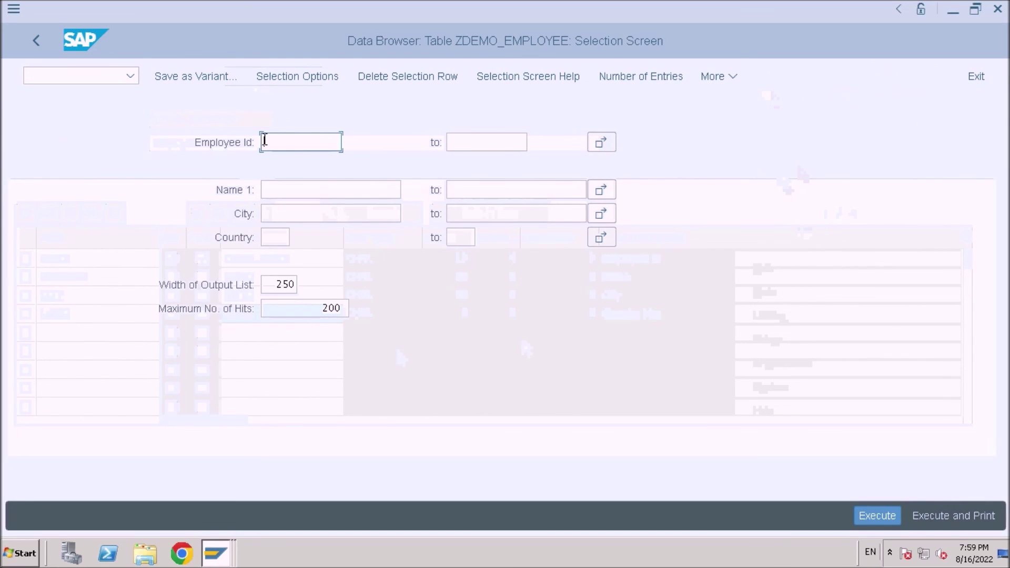
click(875, 518)
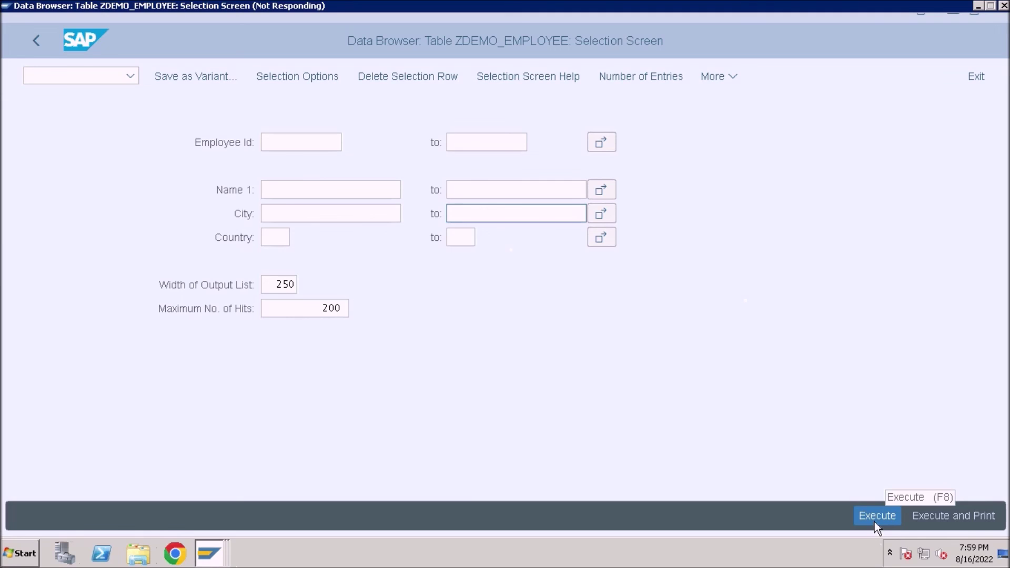
- Select the row of employee 102 and examine whether its table entry commands offer transporting entries
click(18, 172)
click(17, 175)
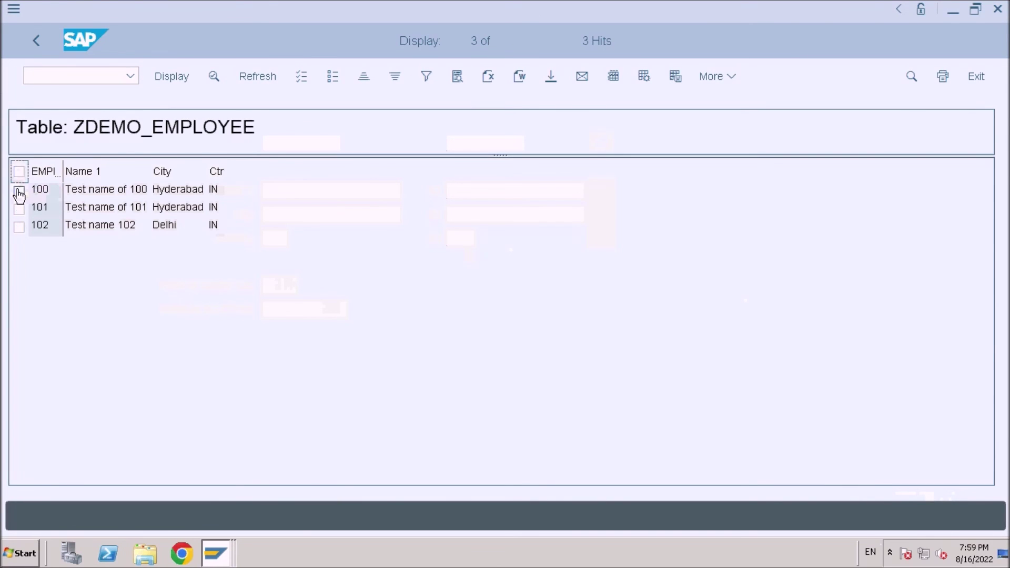
click(19, 228)
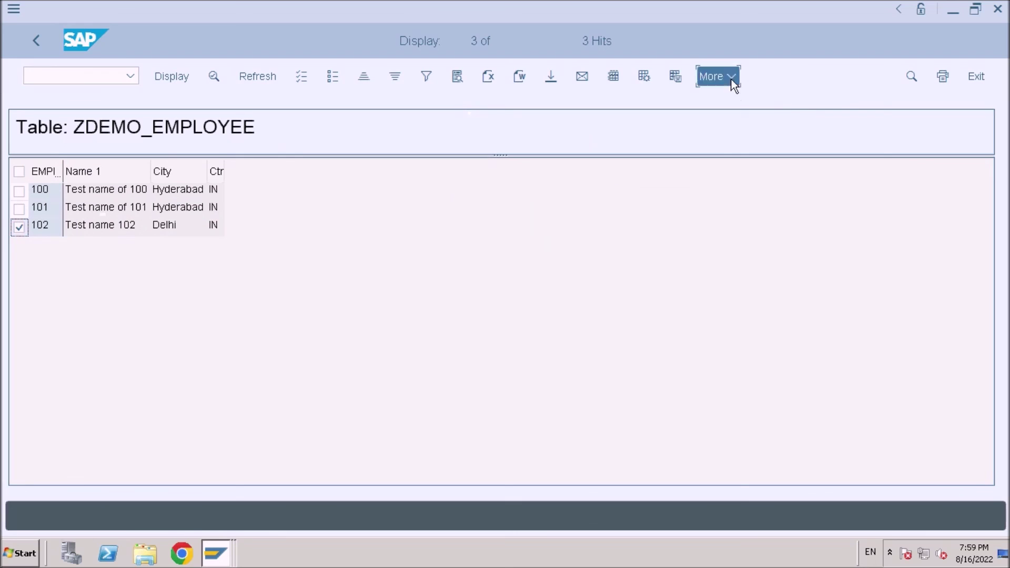
click(717, 76)
mouse_move(780, 128)
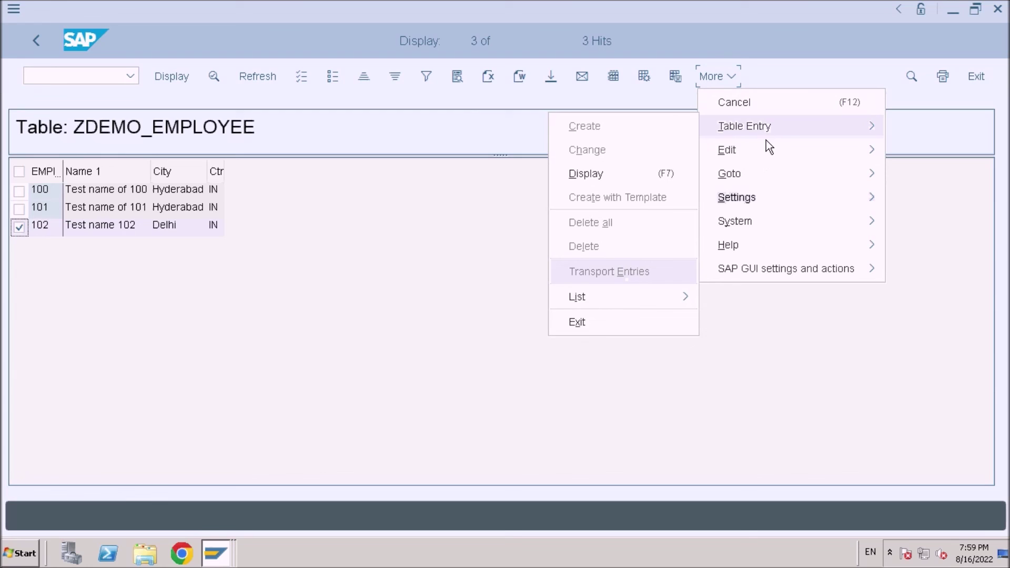
mouse_move(756, 154)
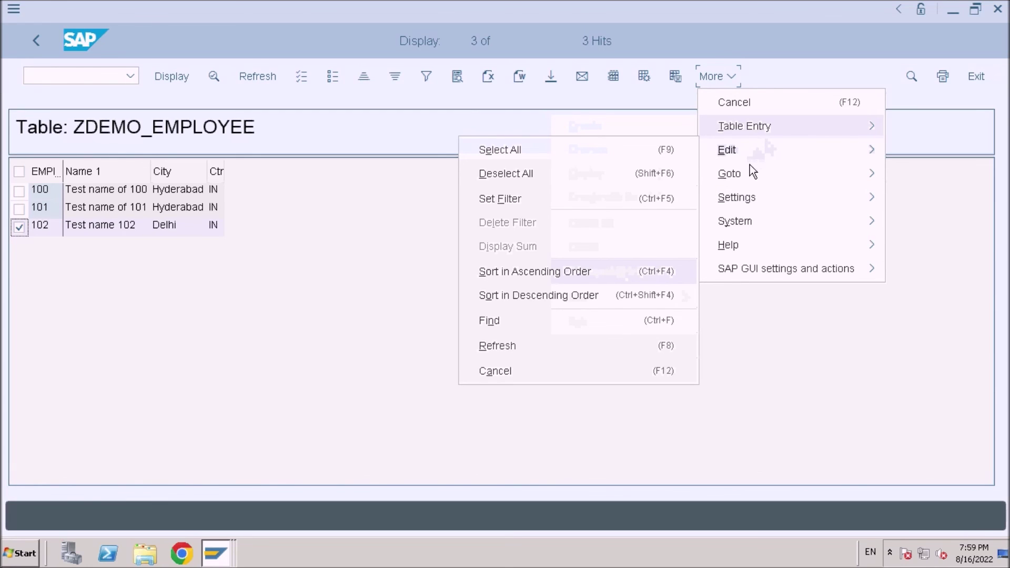
mouse_move(752, 179)
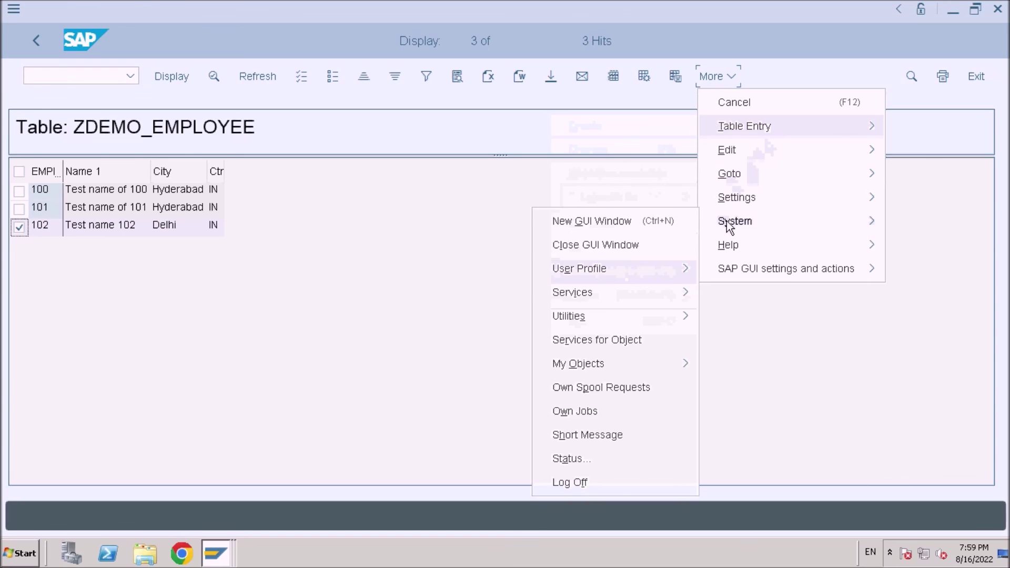
mouse_move(751, 133)
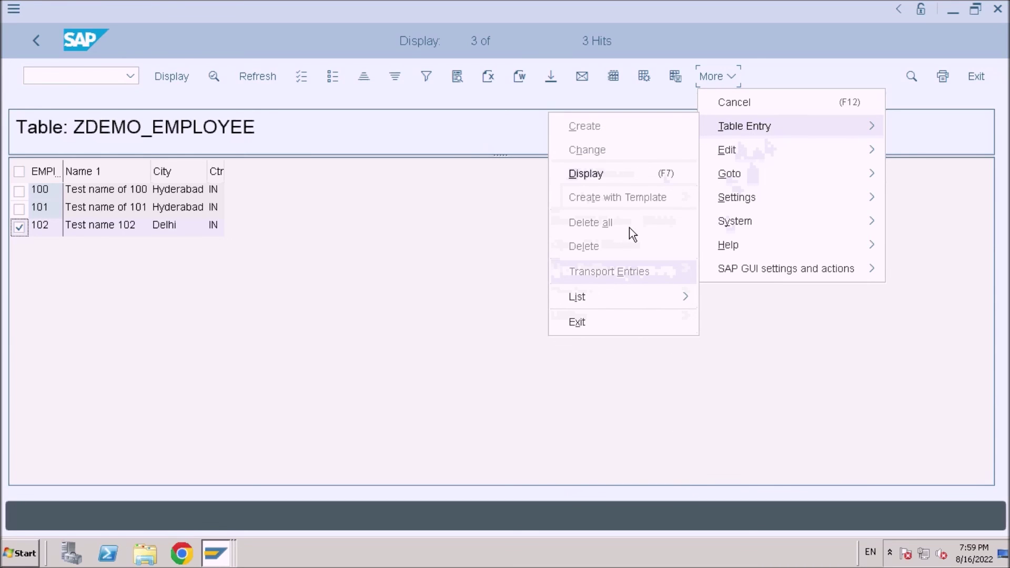
- Select all table rows and check whether the Transport Entries command is available for them
click(18, 190)
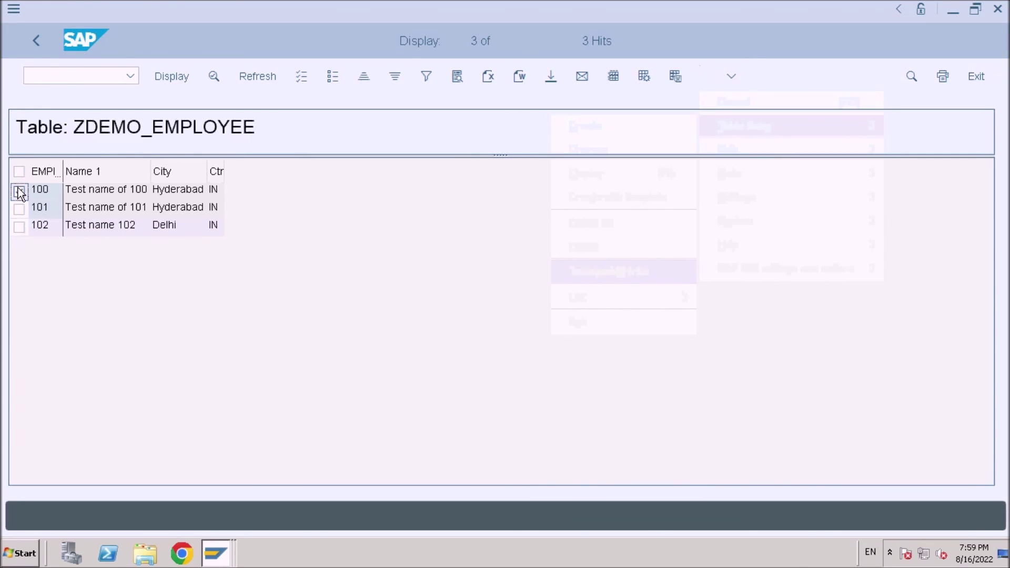
click(19, 209)
click(20, 171)
click(720, 77)
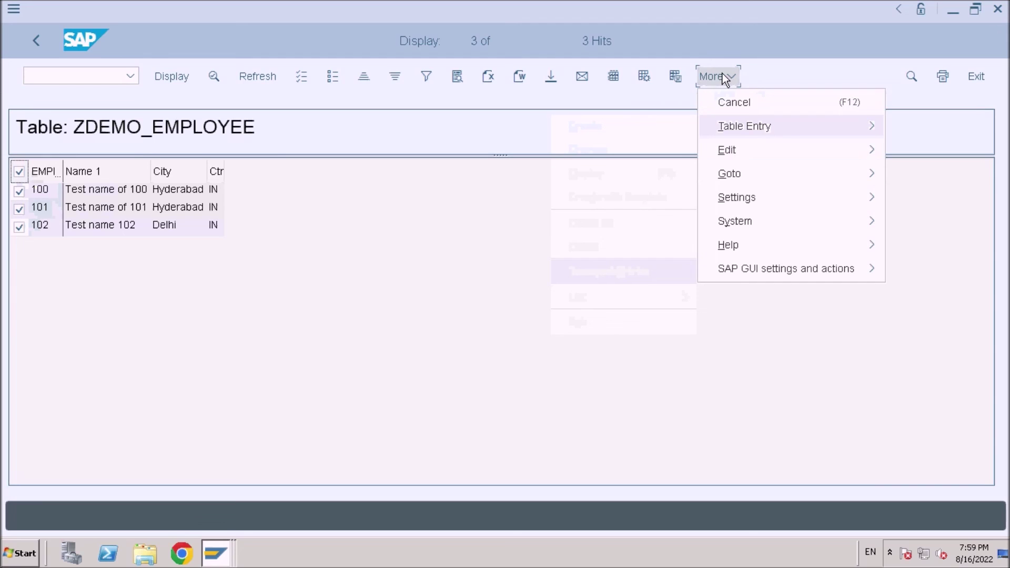
mouse_move(742, 124)
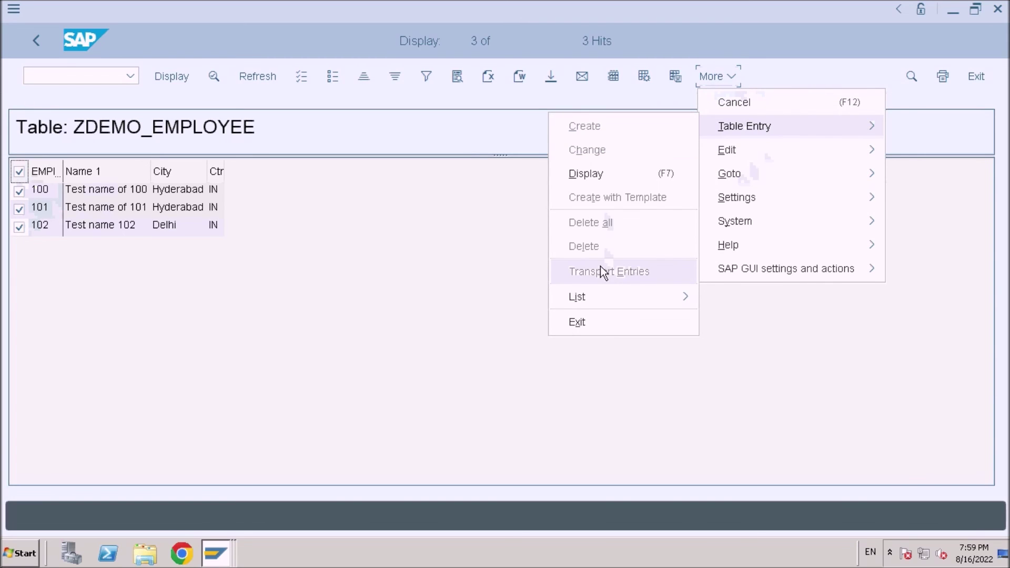
- Deselect all table rows and look through the table entry commands once more
click(19, 172)
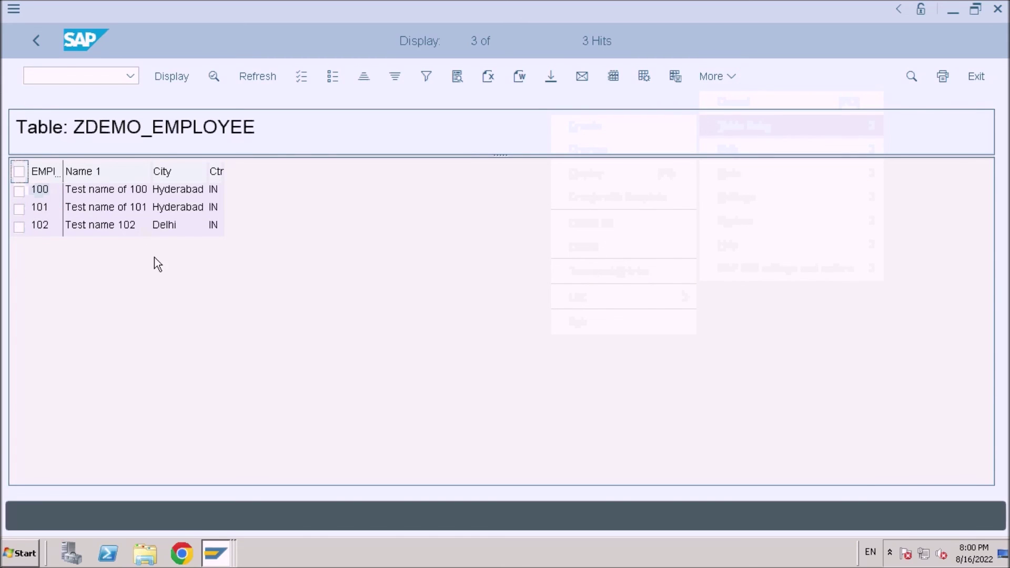
click(20, 171)
click(20, 173)
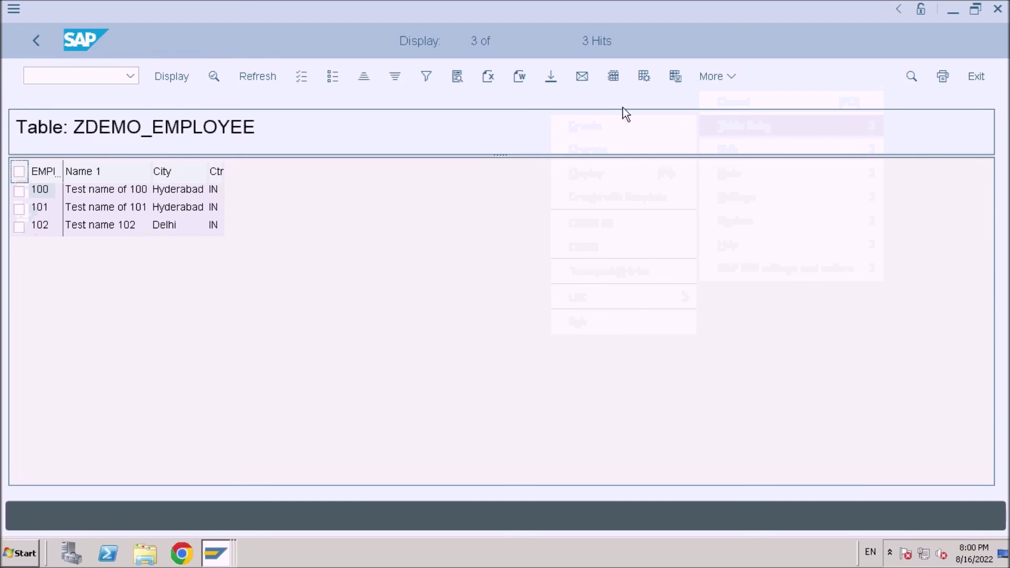
click(739, 79)
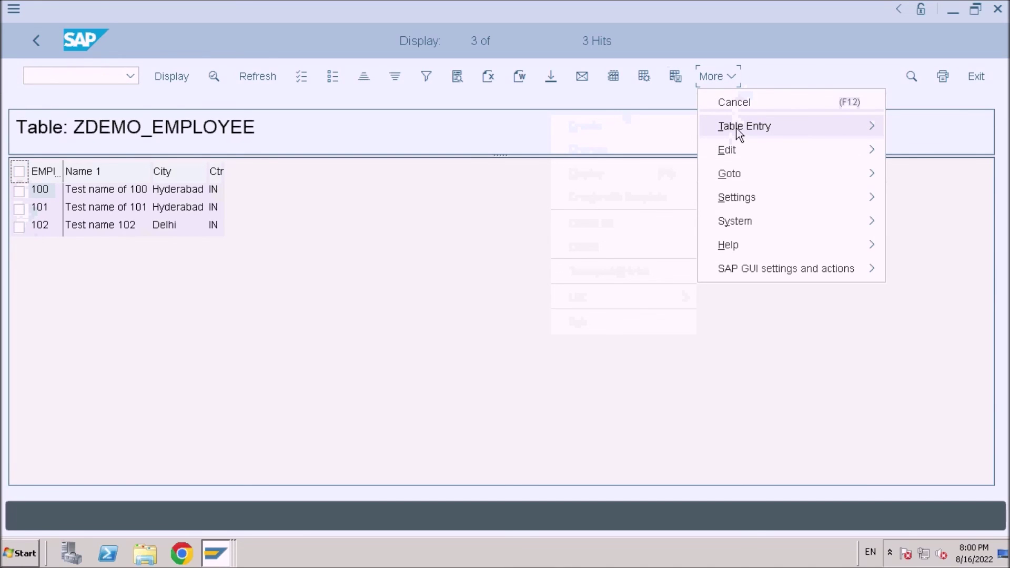
mouse_move(735, 133)
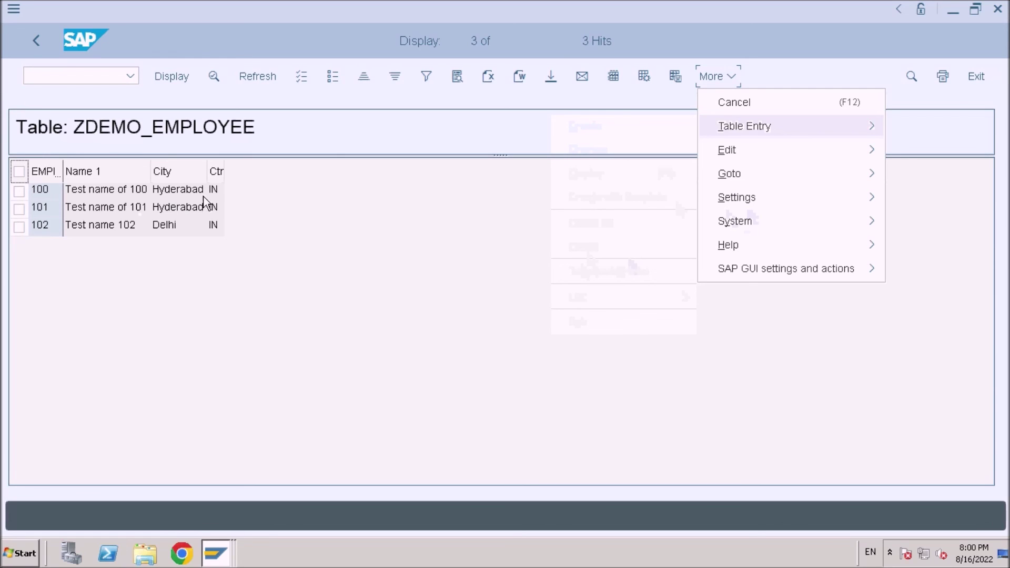
click(313, 260)
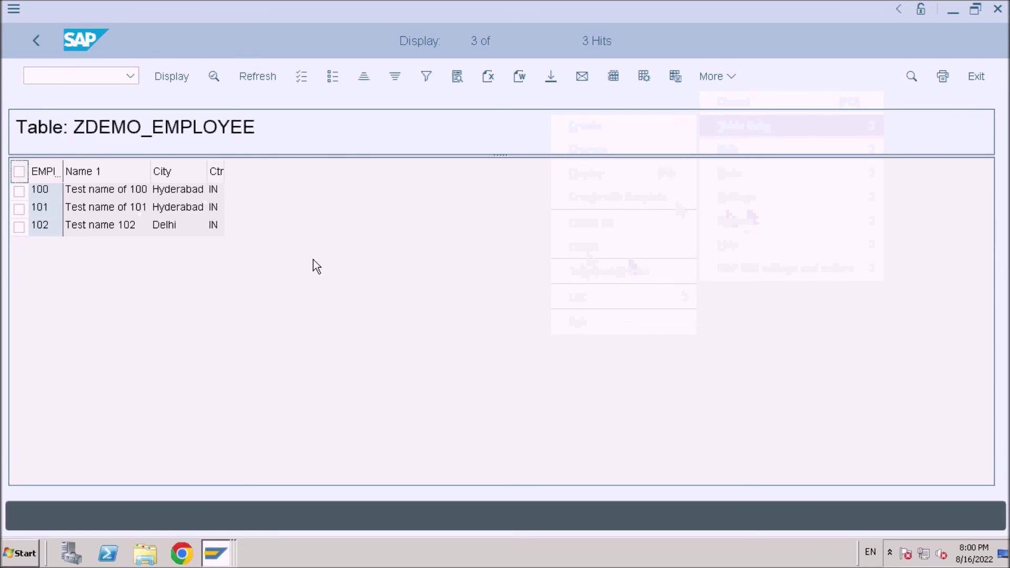
- Return from the data browser to the ZDEMO_EMPLOYEE table definition and restore the remote desktop to a smaller window
click(46, 44)
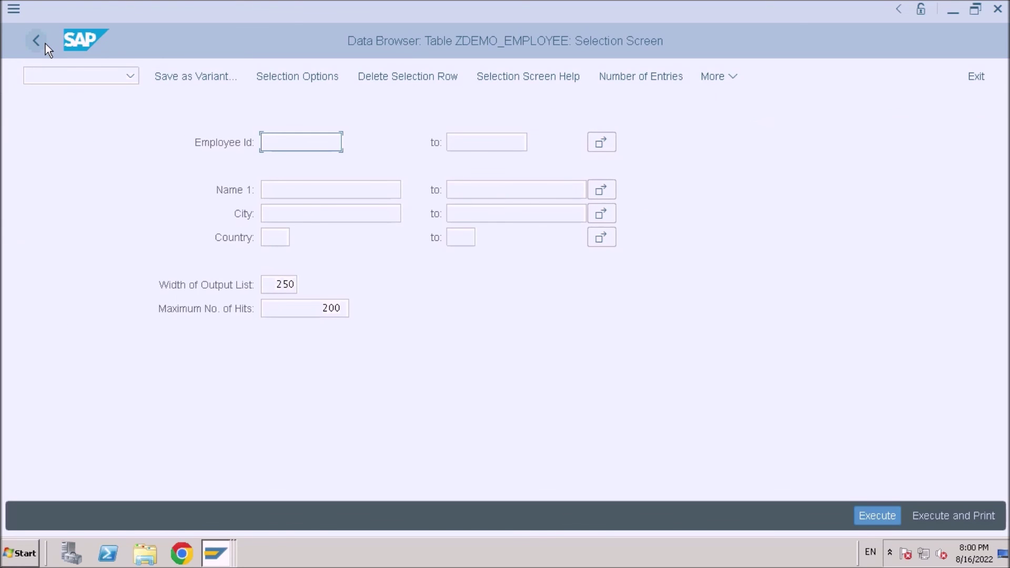
click(36, 40)
mouse_move(414, 6)
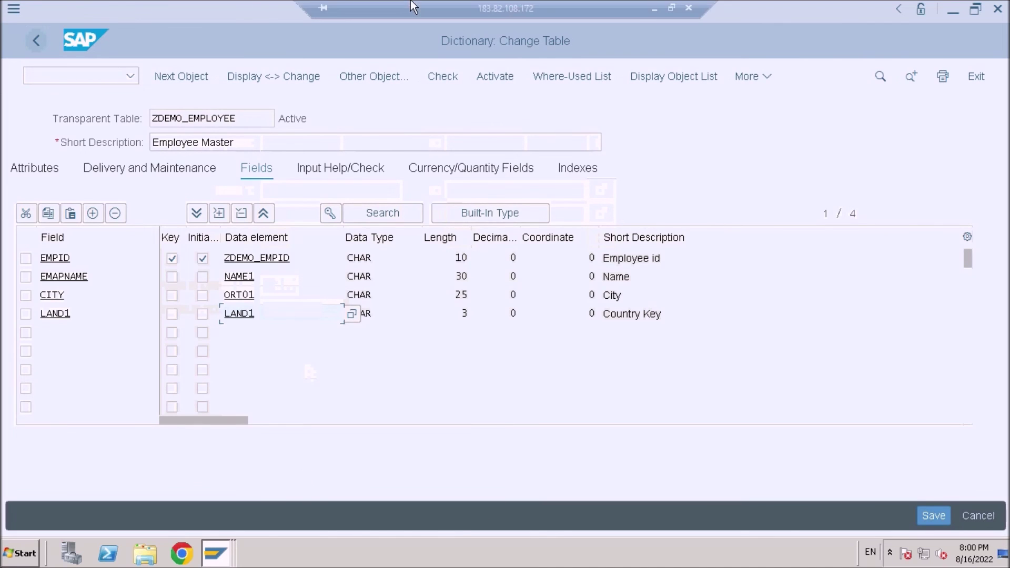
click(673, 8)
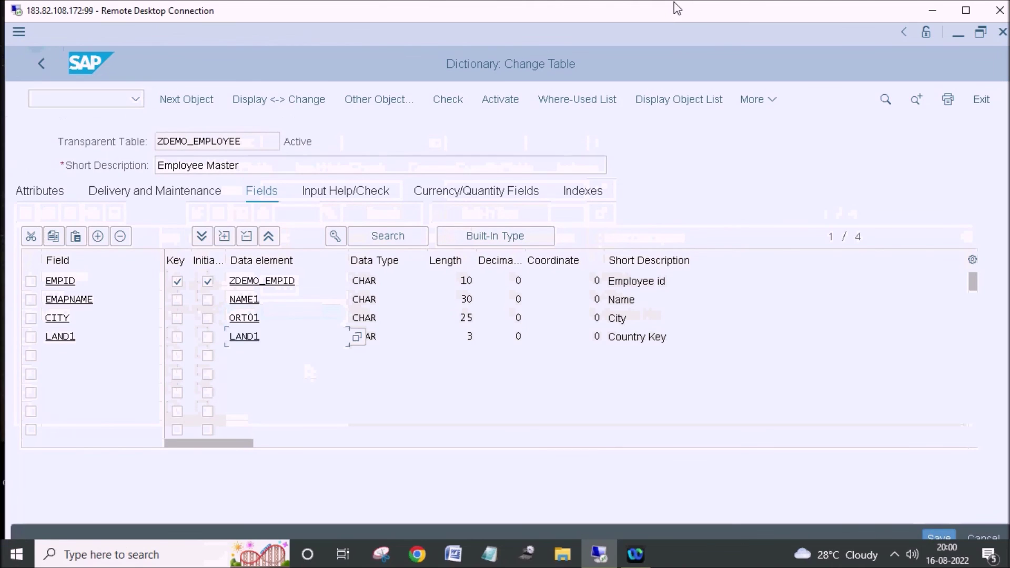